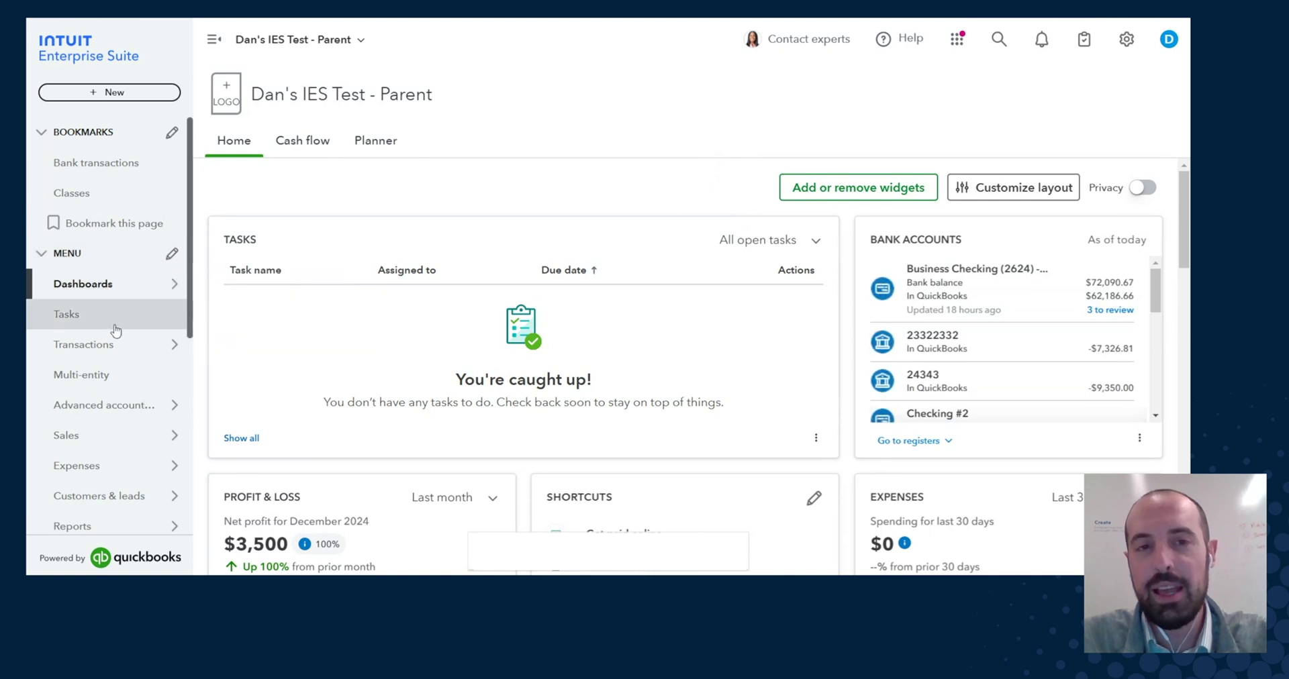
Open the Multi-entity overview and its Consolidated Profit and Loss report for January 1-22, 2025
left_click(107, 375)
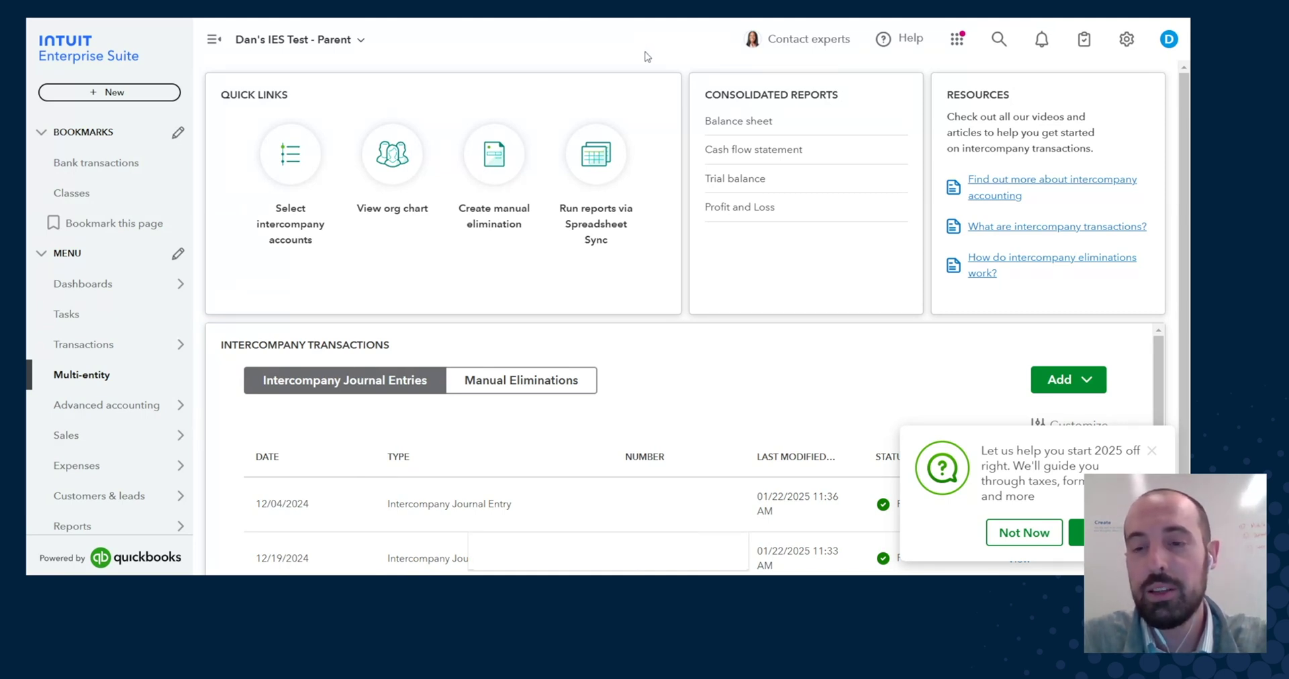
left_click(755, 212)
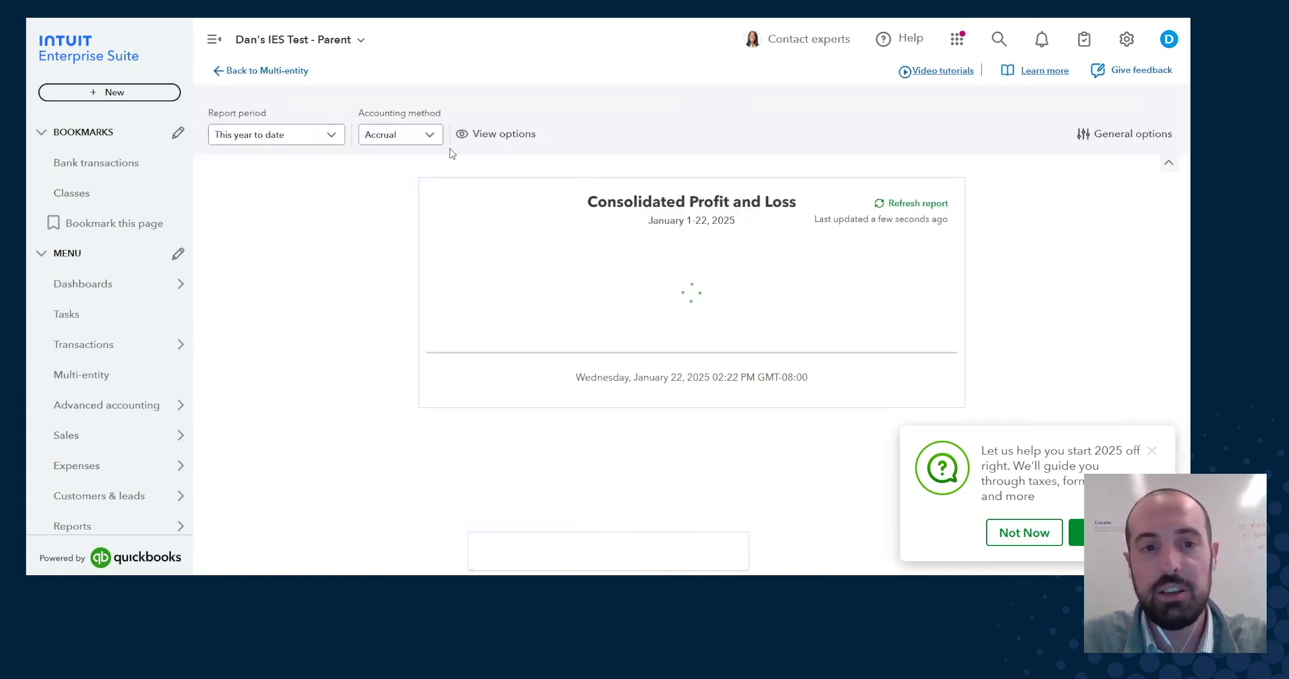
Set the report period to Last year (2024), review the -$4,000 eliminations, then return to Multi-entity
left_click(320, 139)
left_click_drag(340, 216, 339, 275)
left_click(290, 325)
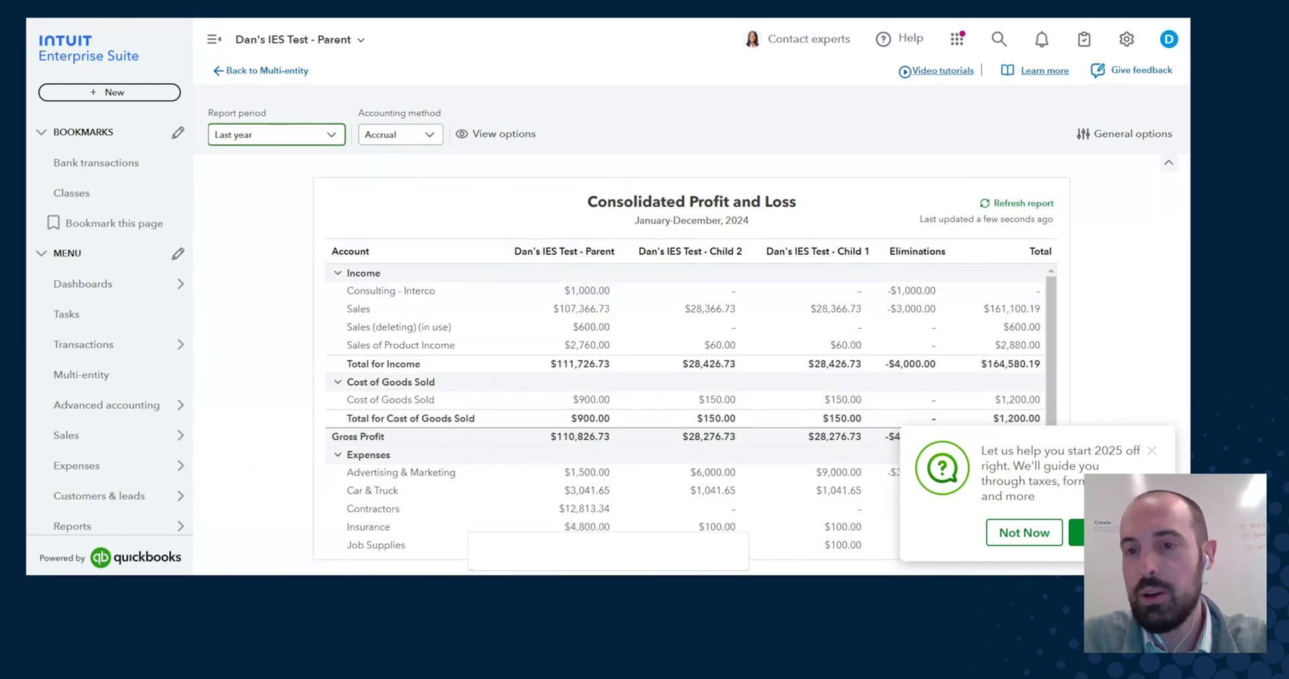
left_click(1024, 532)
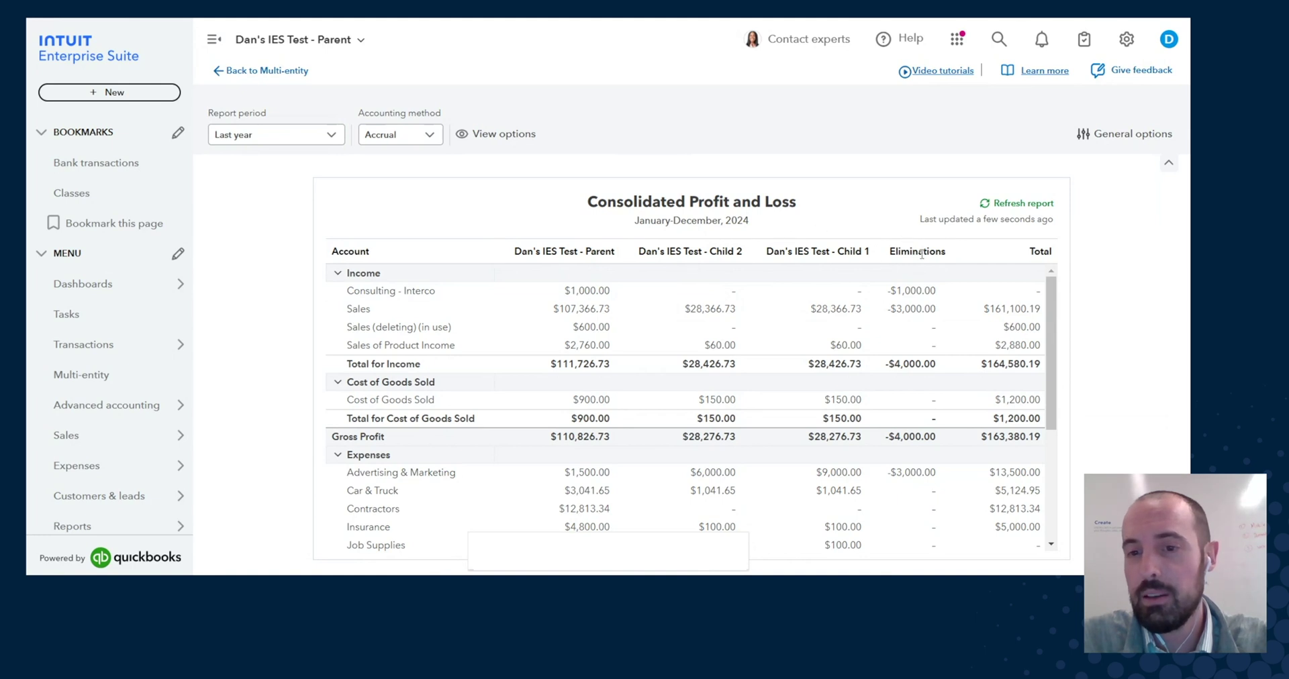
scroll(1049, 333, "down", 1)
left_click_drag(1050, 333, 1027, 288)
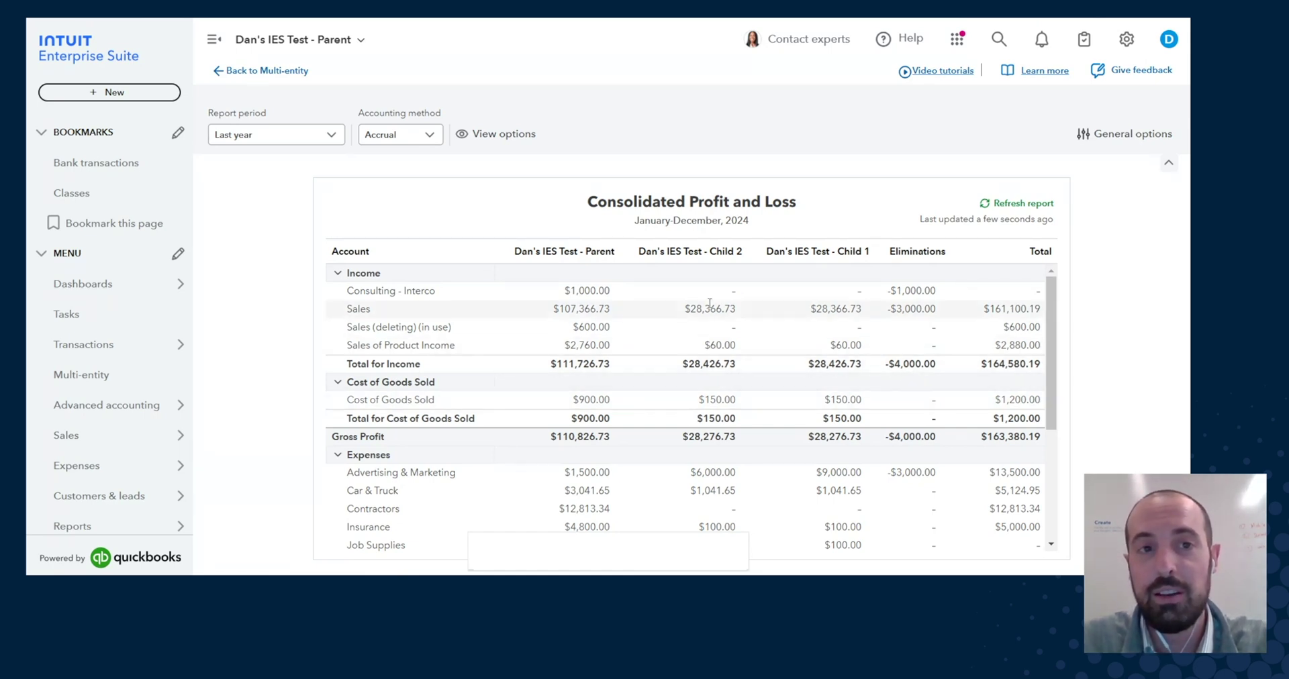
left_click(266, 71)
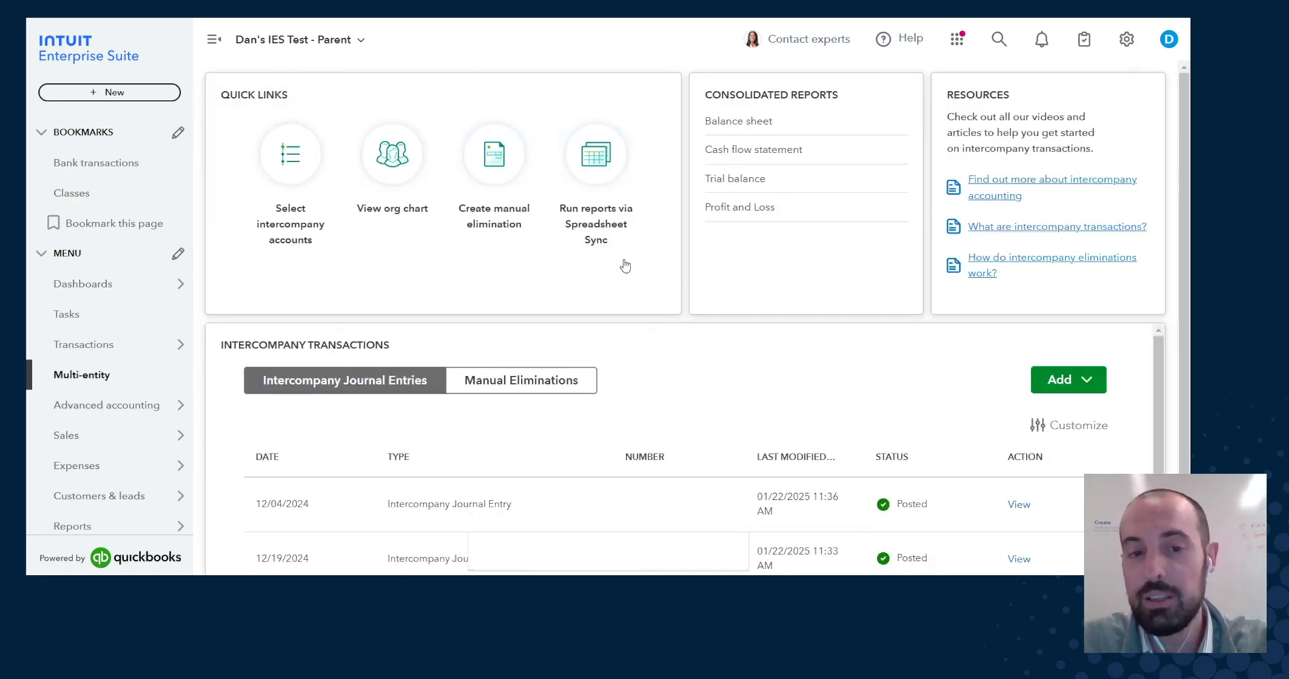
Scroll the Intercompany Transactions panel to see entries dated 12/04/2024, 12/19/2024 and 06/27/2024
scroll(906, 386, "down", 1)
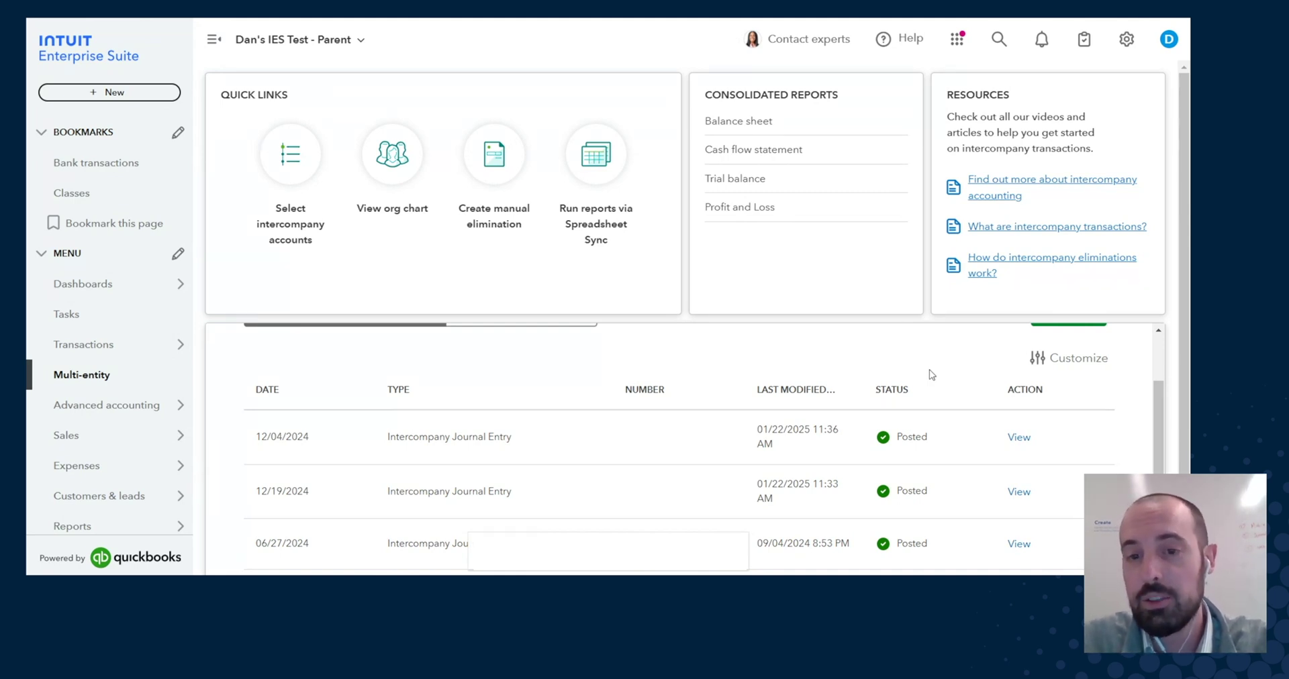
Open the 12/04/2024 intercompany journal entry and review its Sales, Due from Child 1, Advertising and Due to Parent lines
left_click(1018, 439)
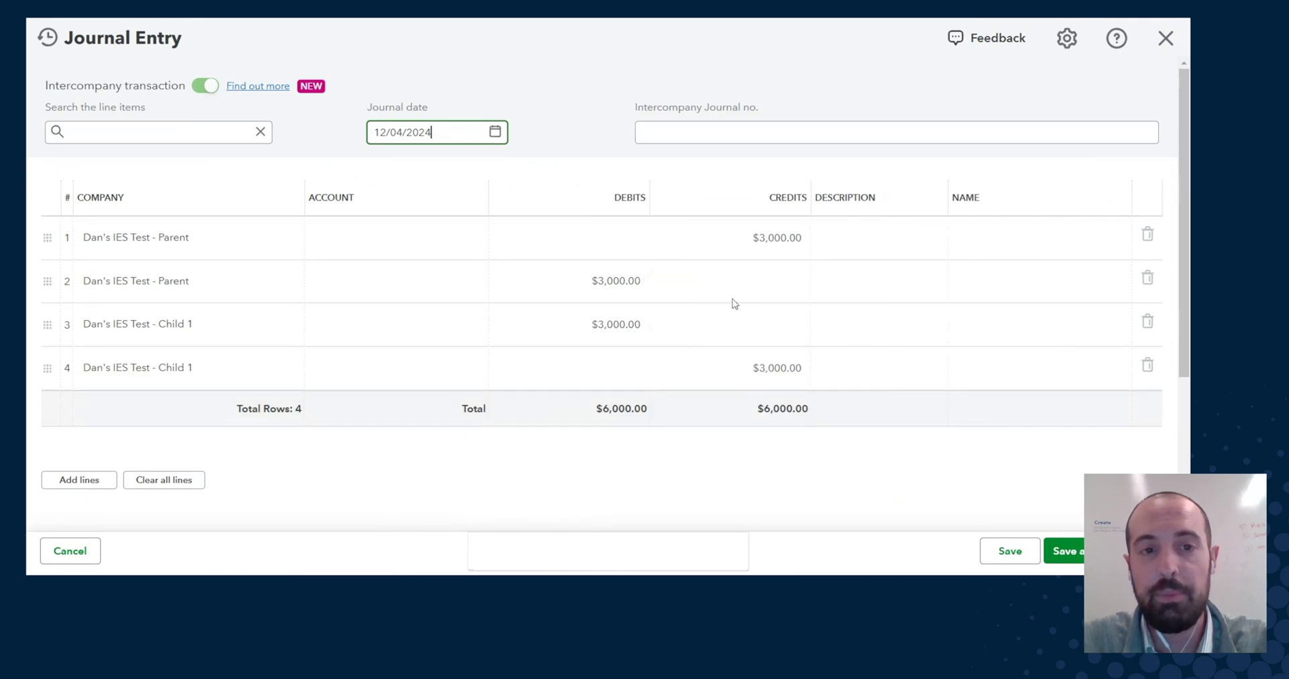
left_click(547, 253)
left_click(195, 284)
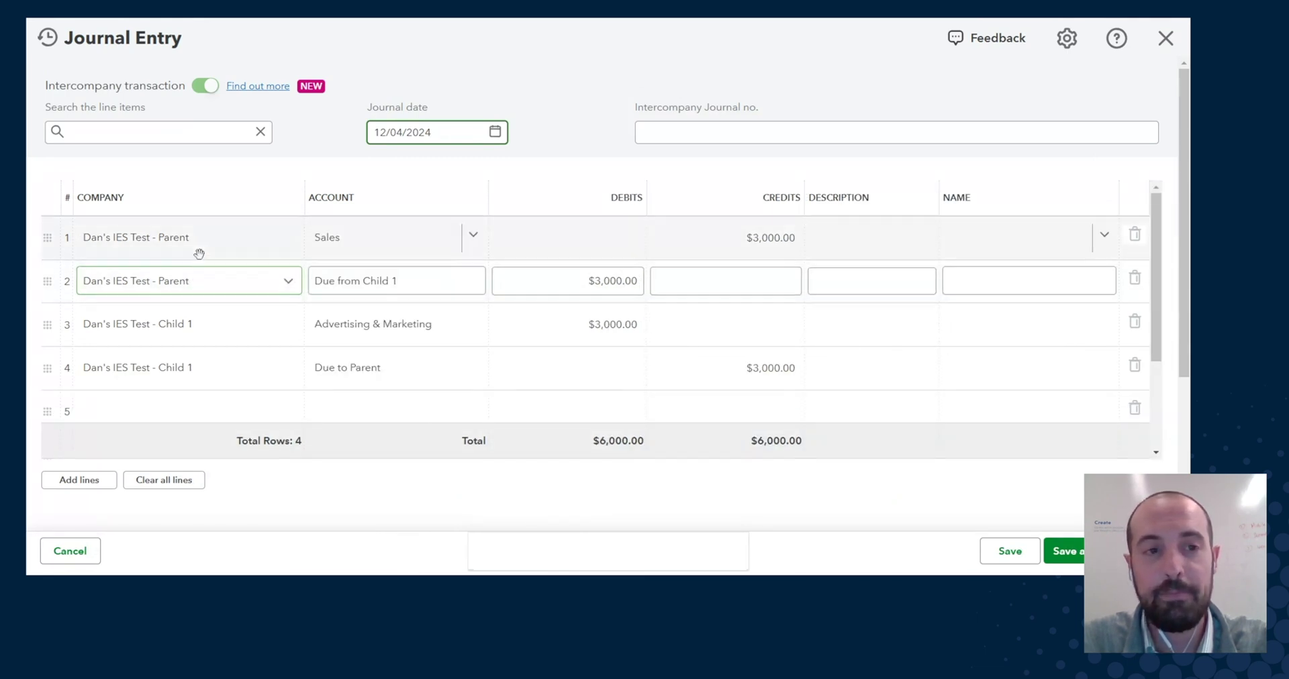
left_click(200, 251)
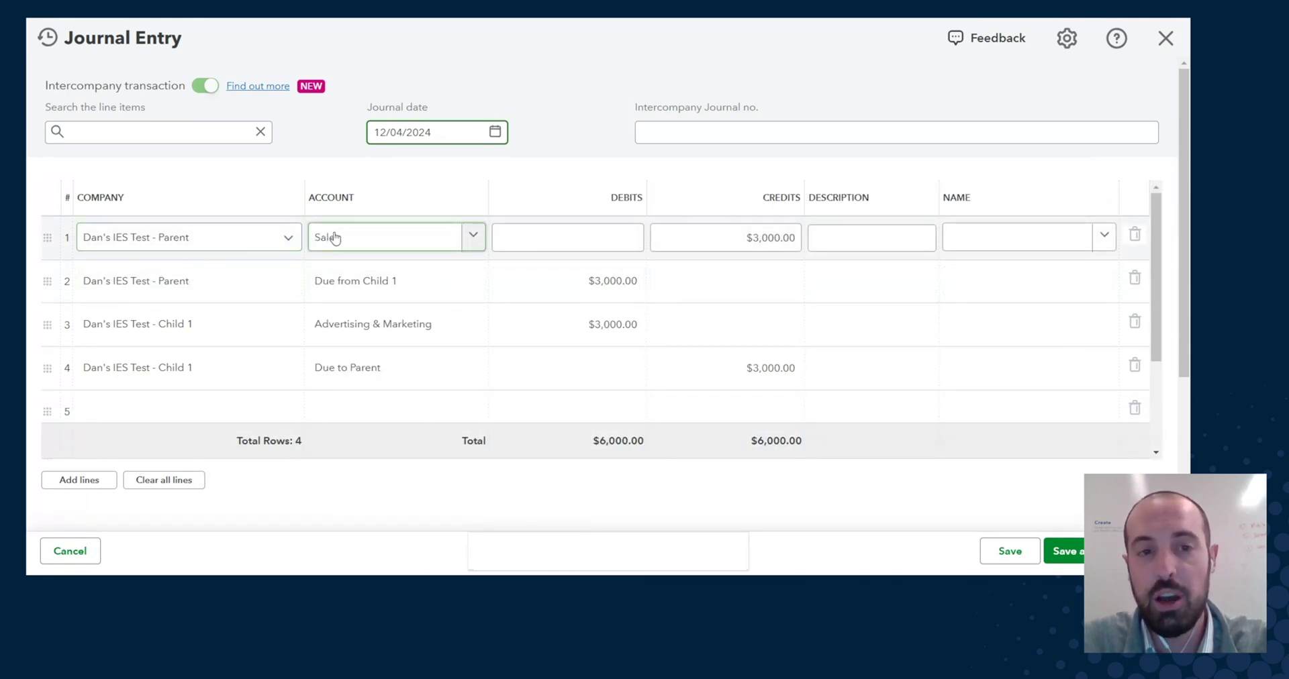
left_click(365, 299)
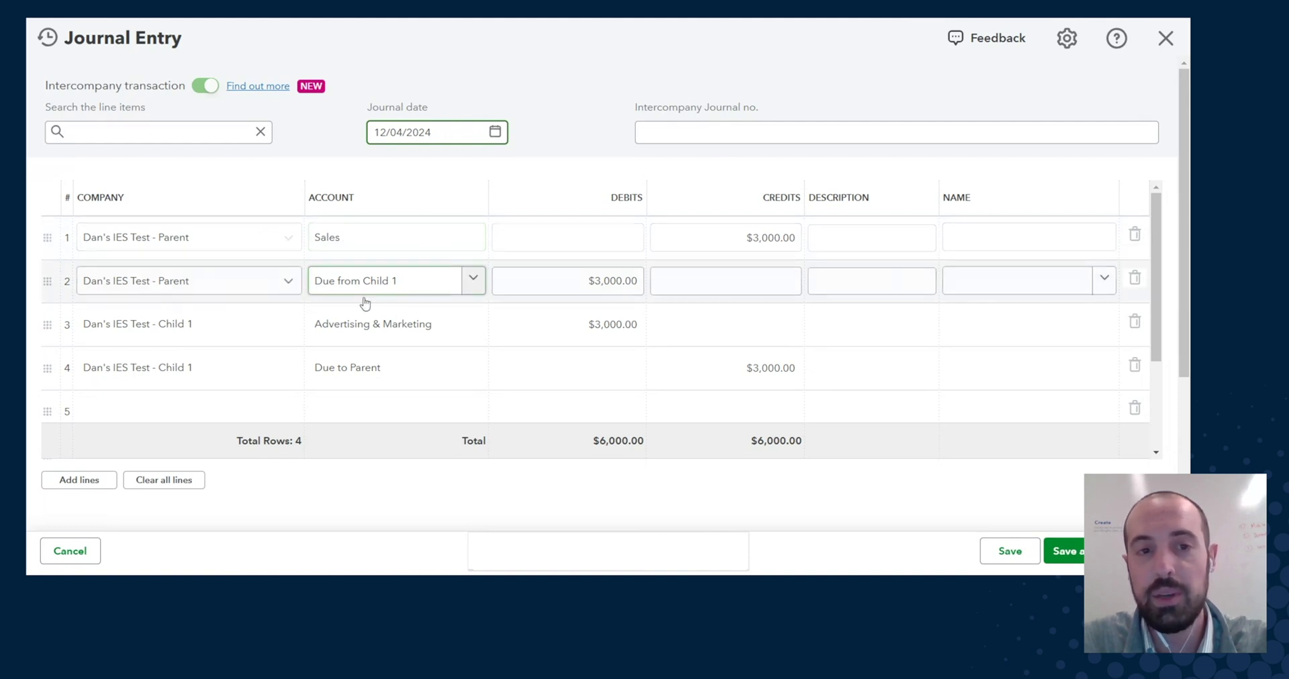
left_click(365, 329)
left_click(546, 235)
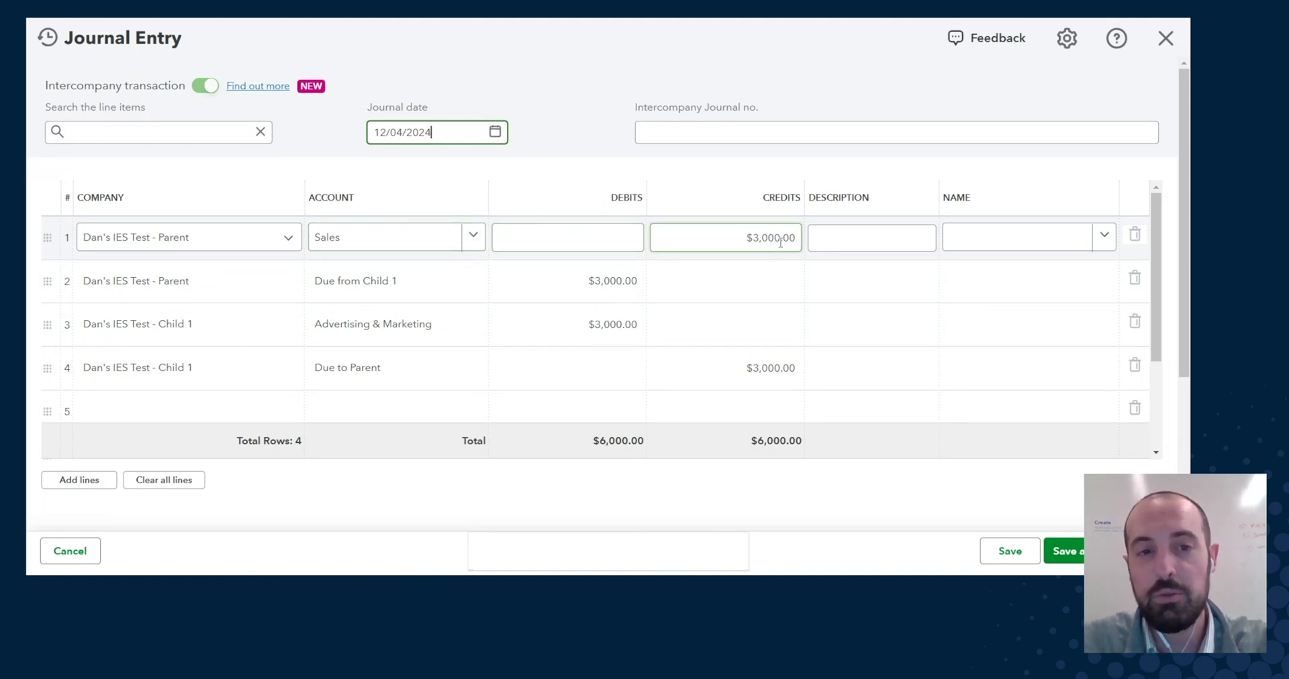
left_click(664, 286)
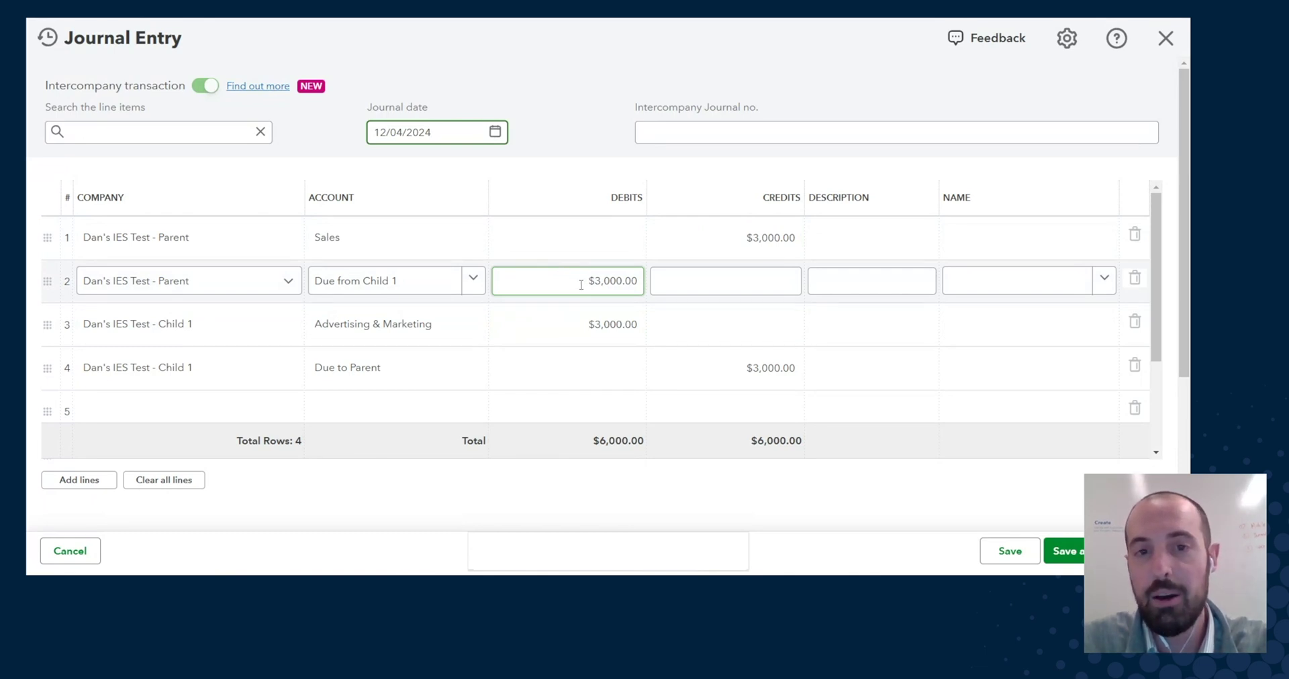
left_click(406, 329)
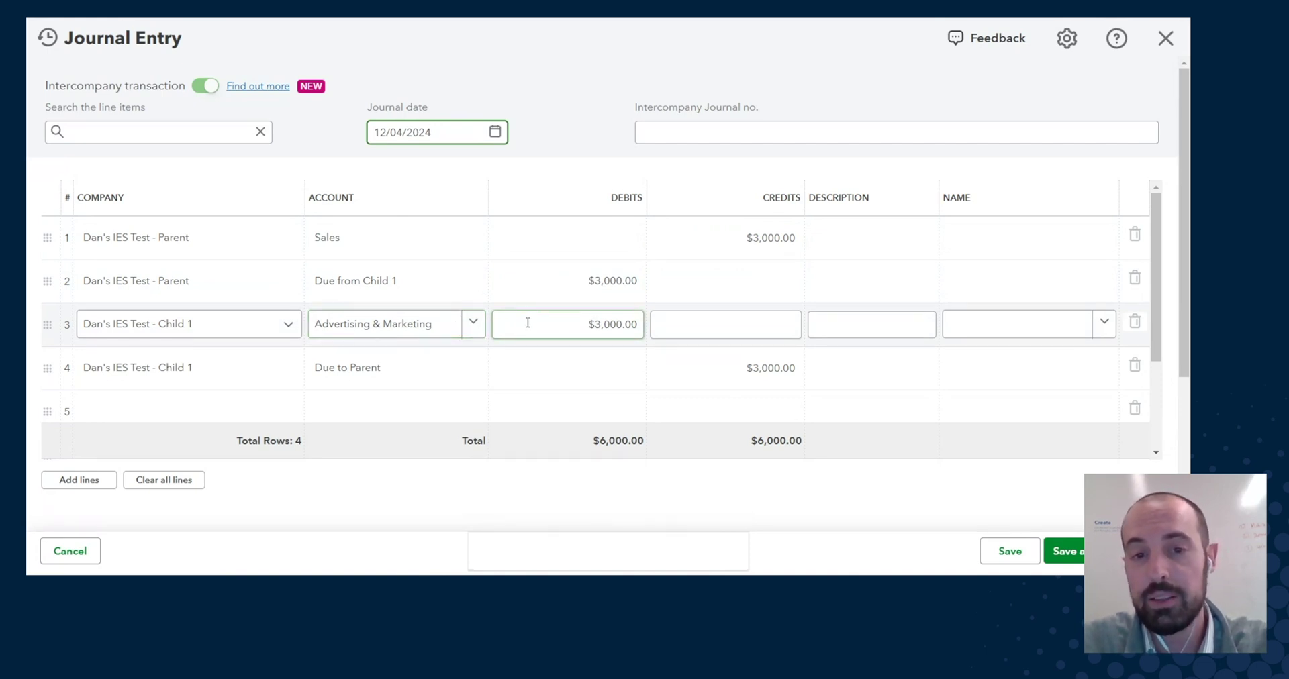
left_click(798, 367)
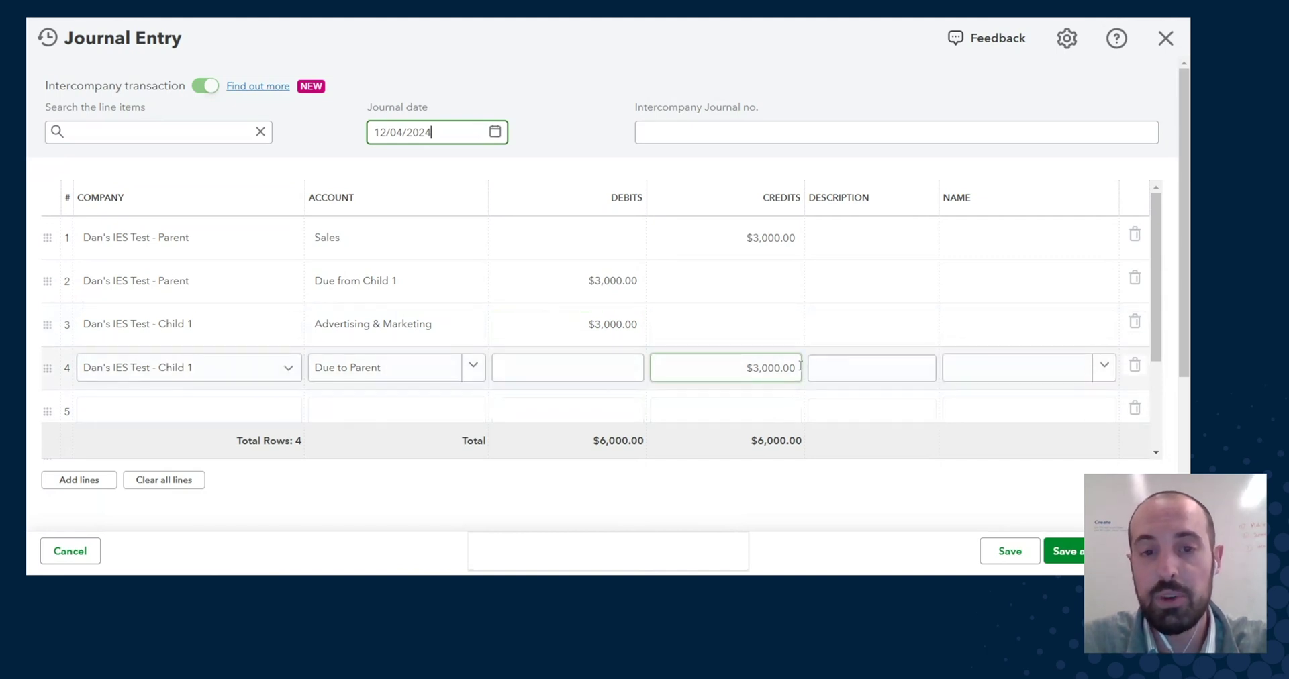
left_click(618, 324)
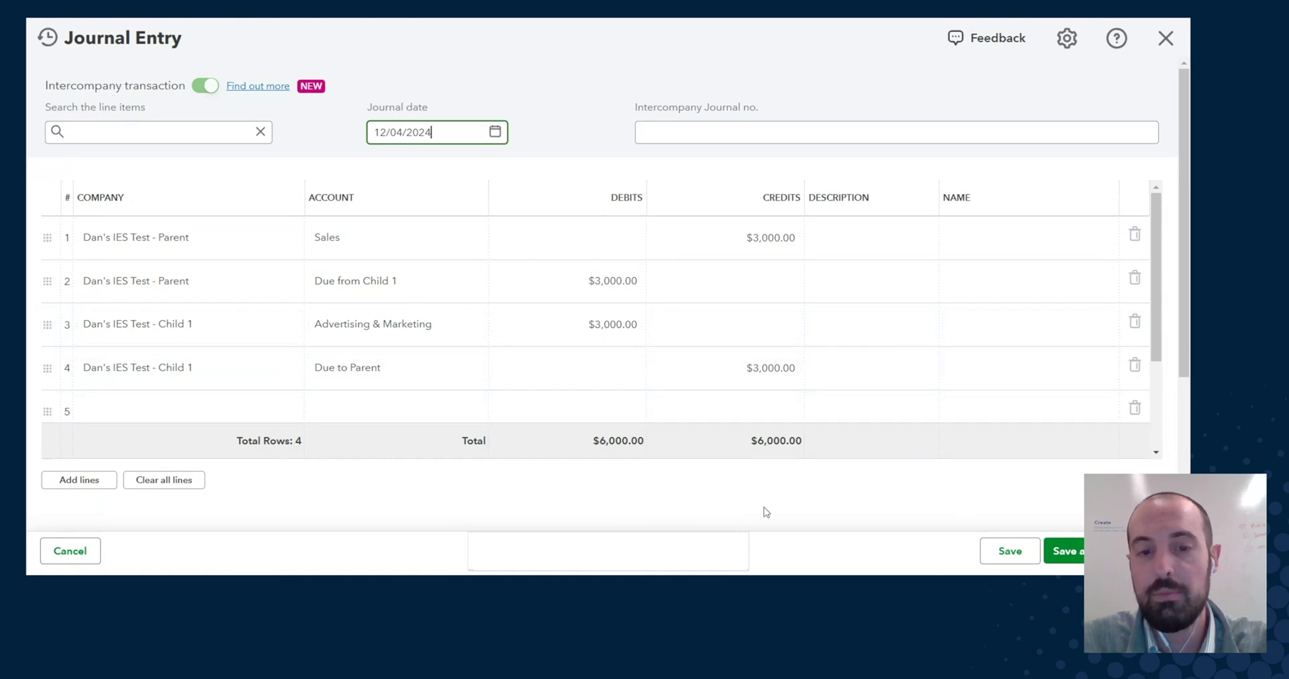
left_click(556, 572)
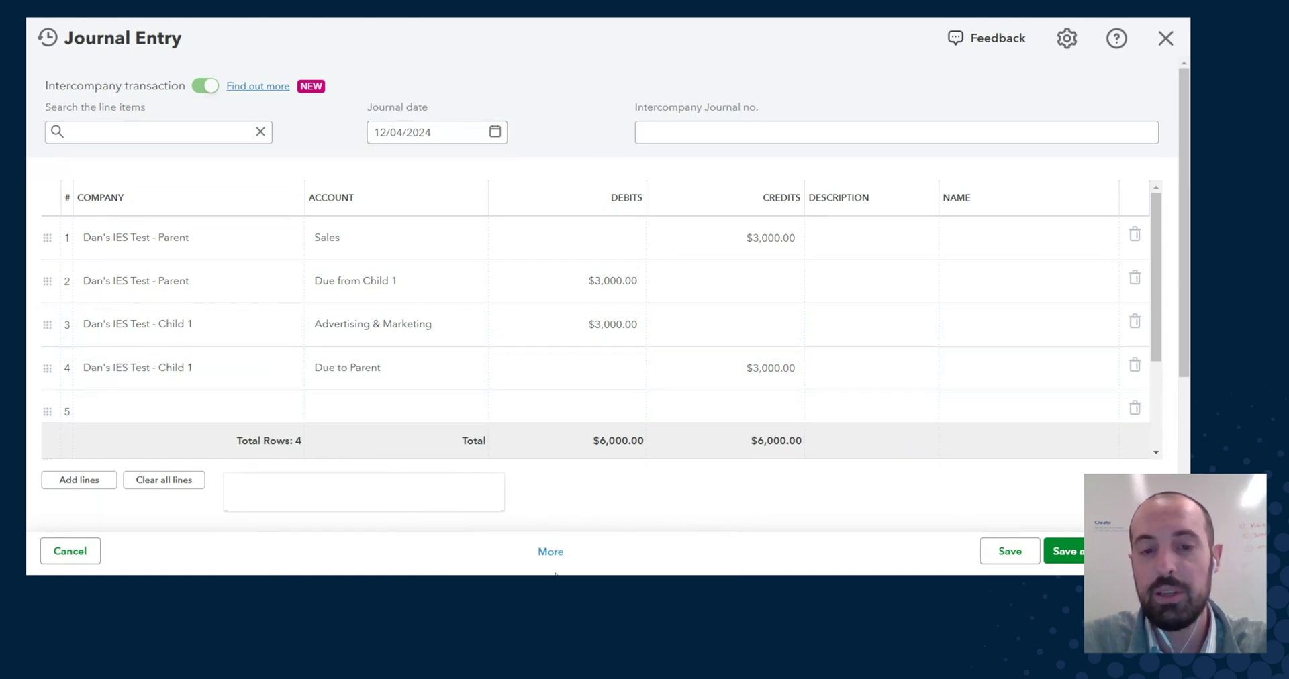
Copy the journal entry and date the copy 12/26/2024
left_click(551, 553)
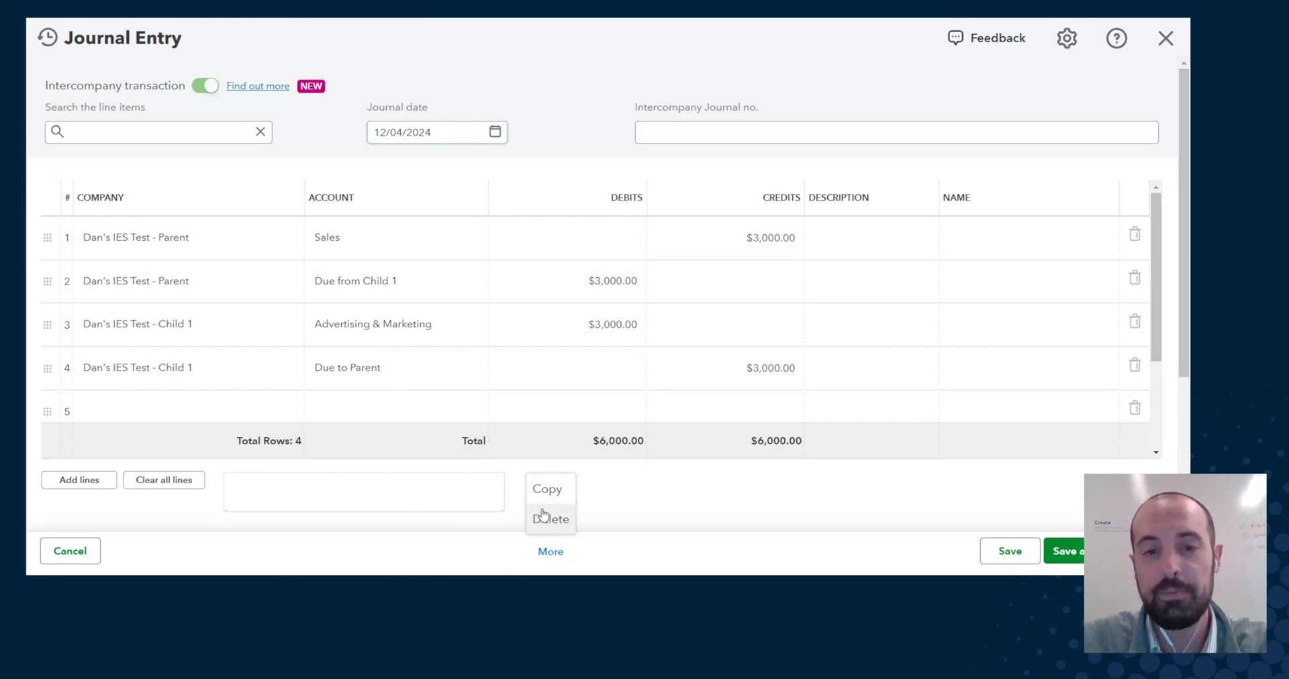
left_click(548, 493)
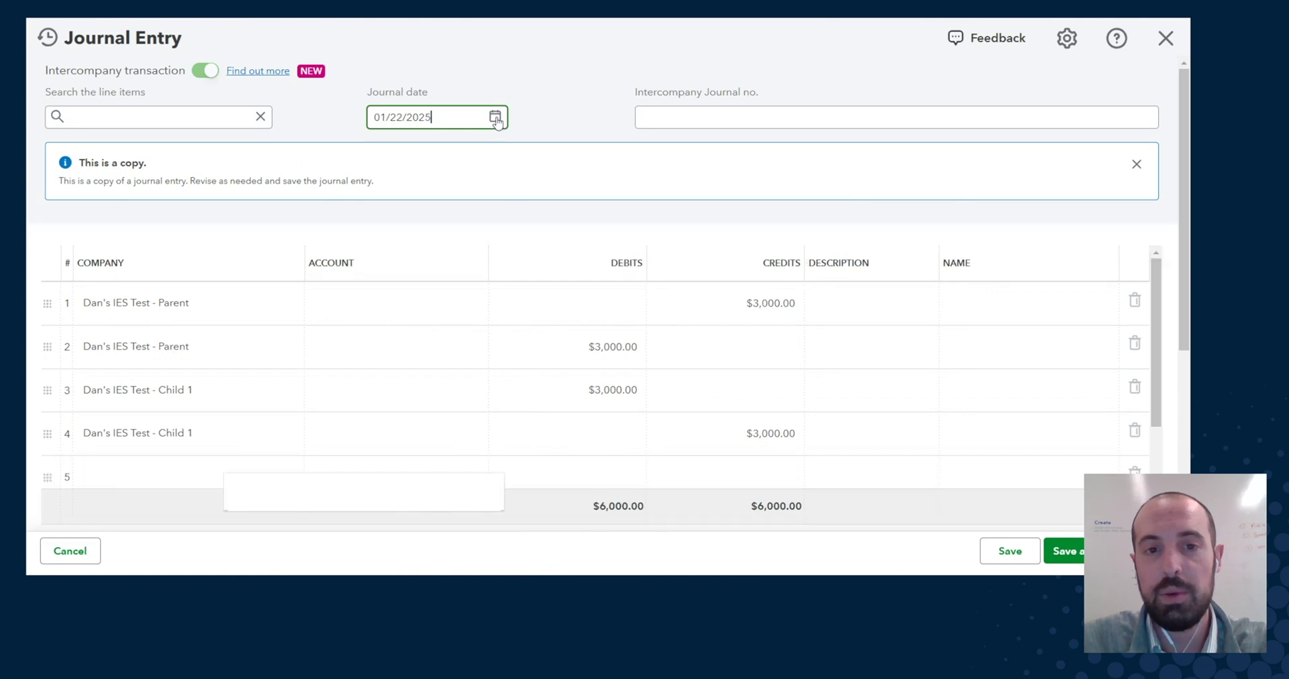
left_click(495, 118)
left_click(388, 159)
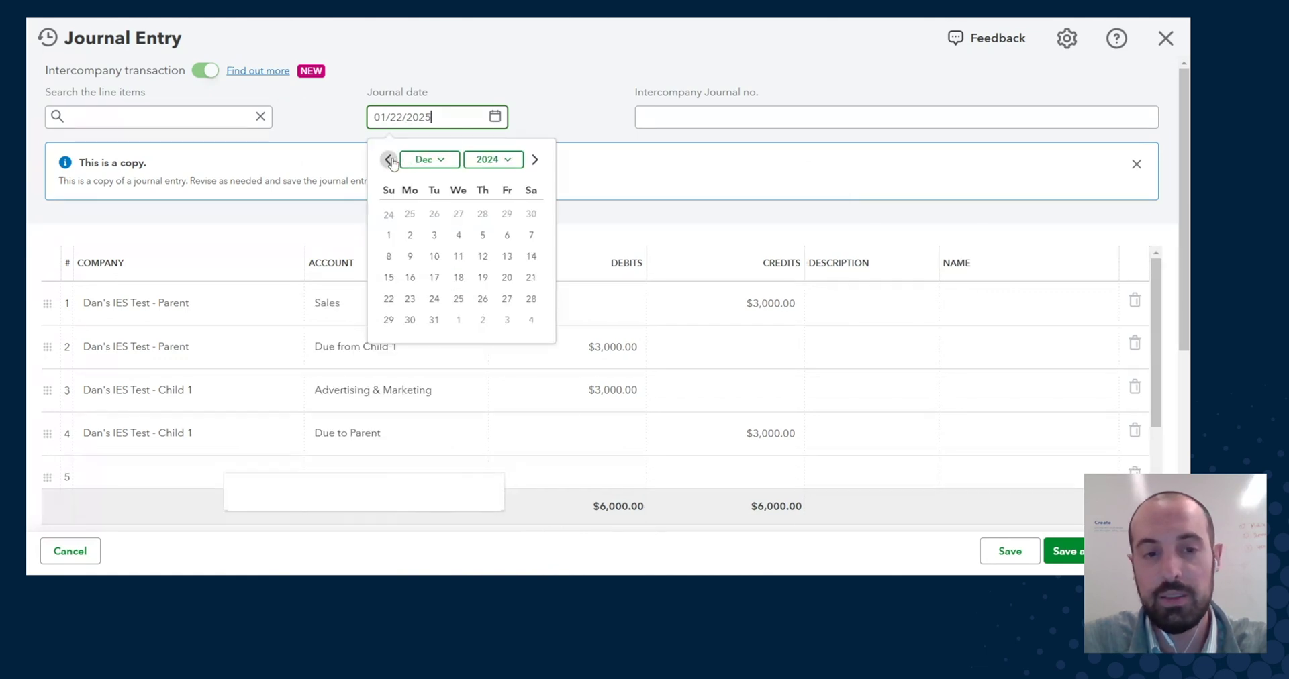
left_click(482, 299)
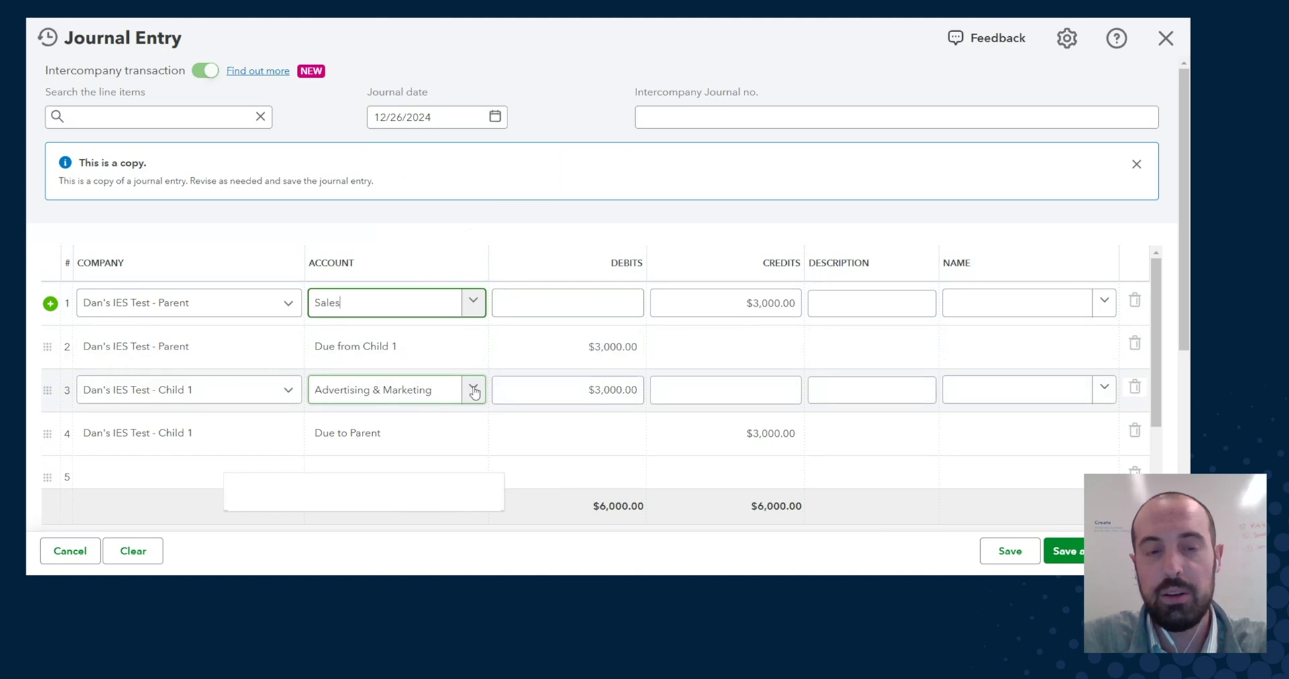
Change line 3's account to Legal & Professional Services
left_click(474, 393)
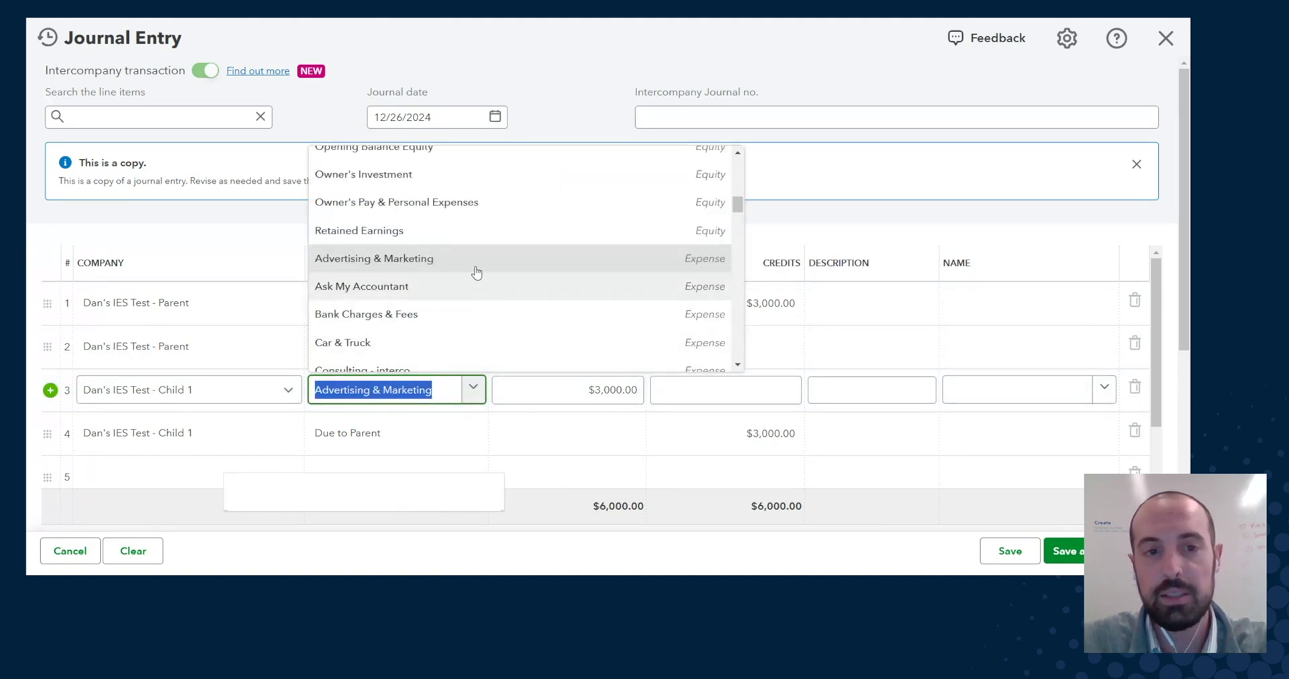
scroll(478, 258, "down", 1)
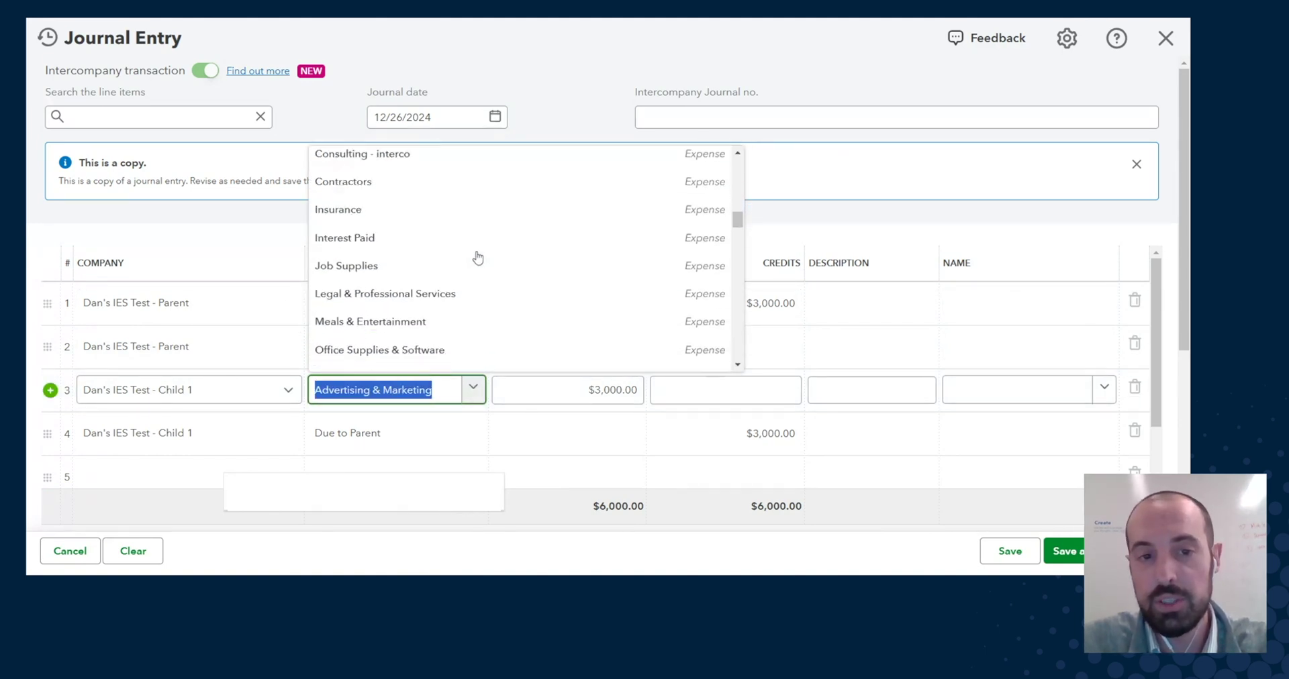
scroll(478, 257, "down", 2)
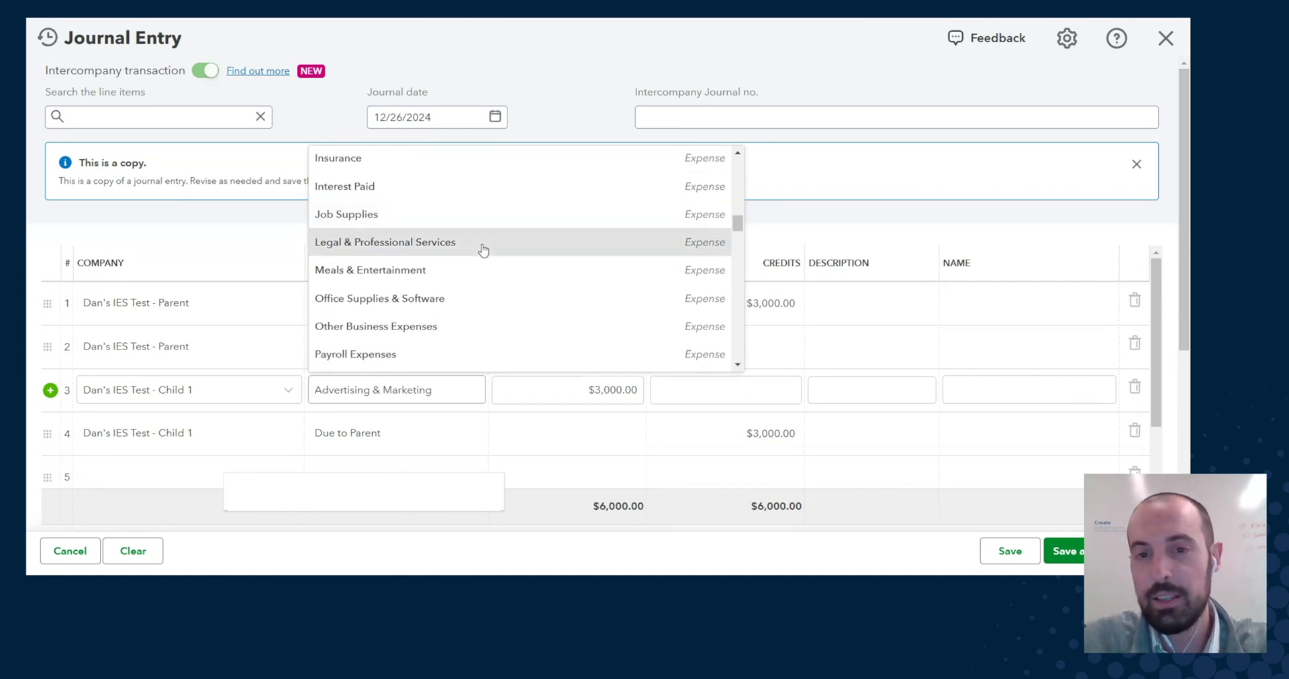
left_click(484, 251)
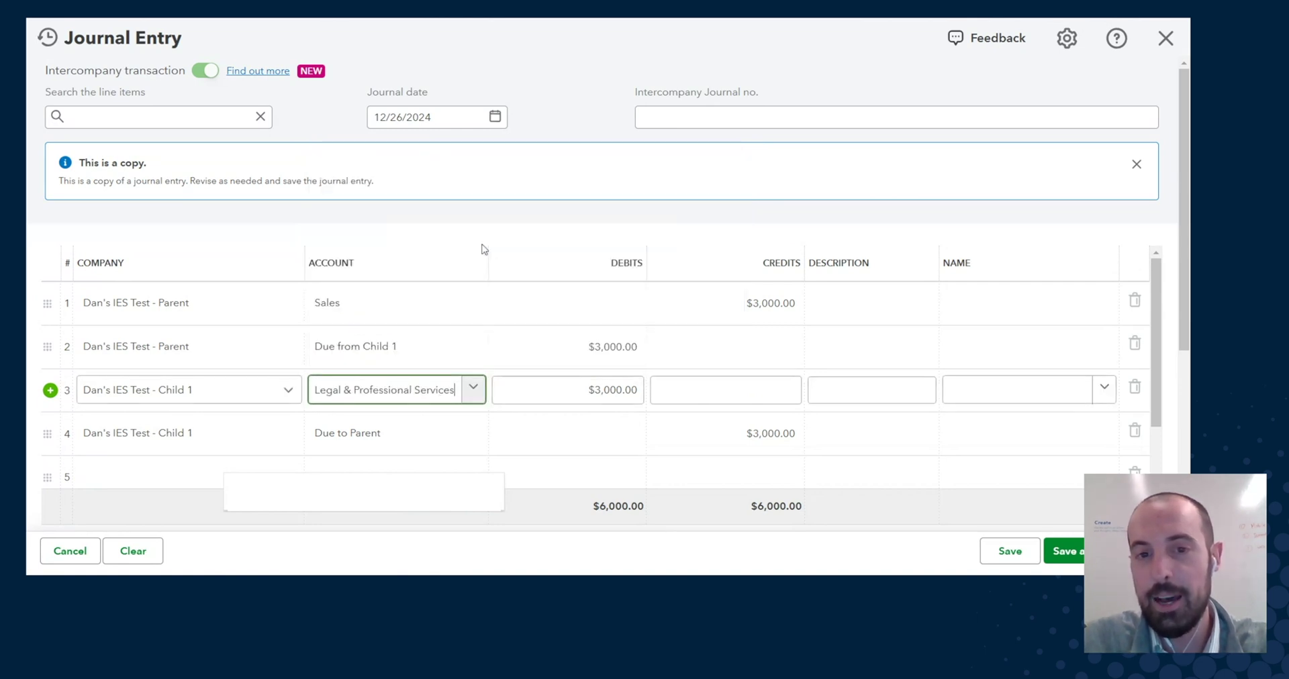
Review the copied entry's $3,000.00 lines and save it, balancing at $6,000.00
left_click(710, 311)
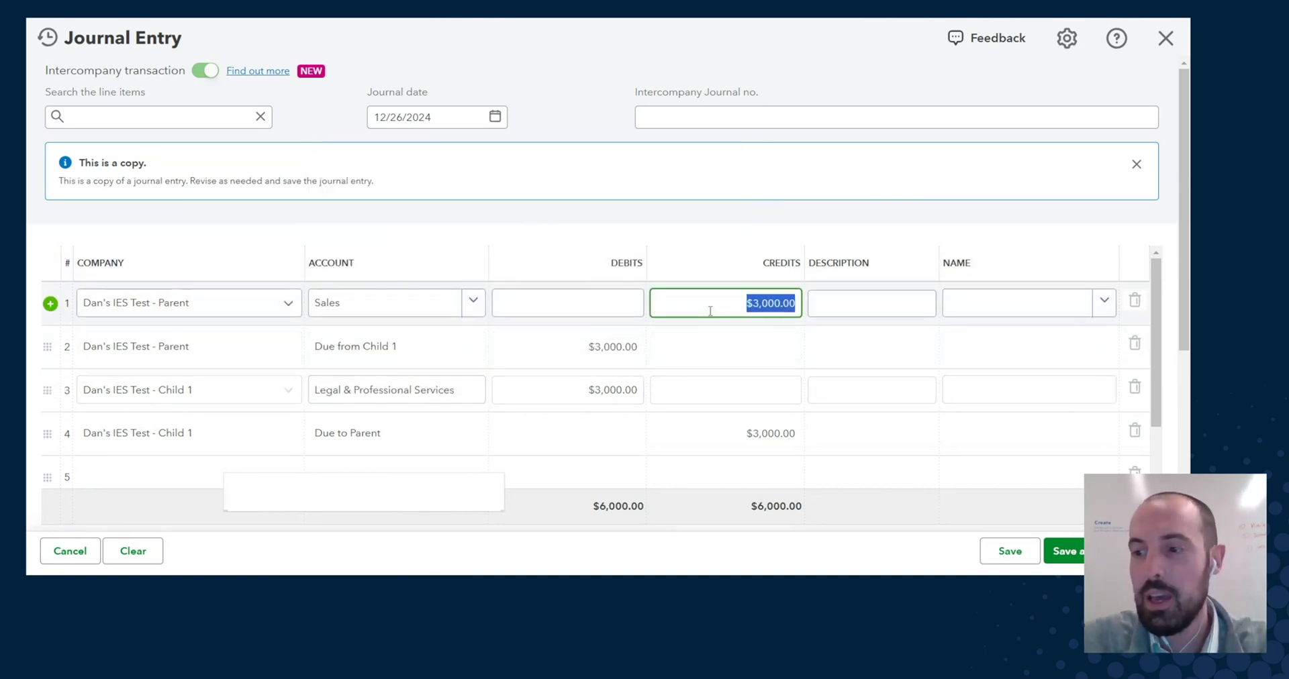
left_click(657, 228)
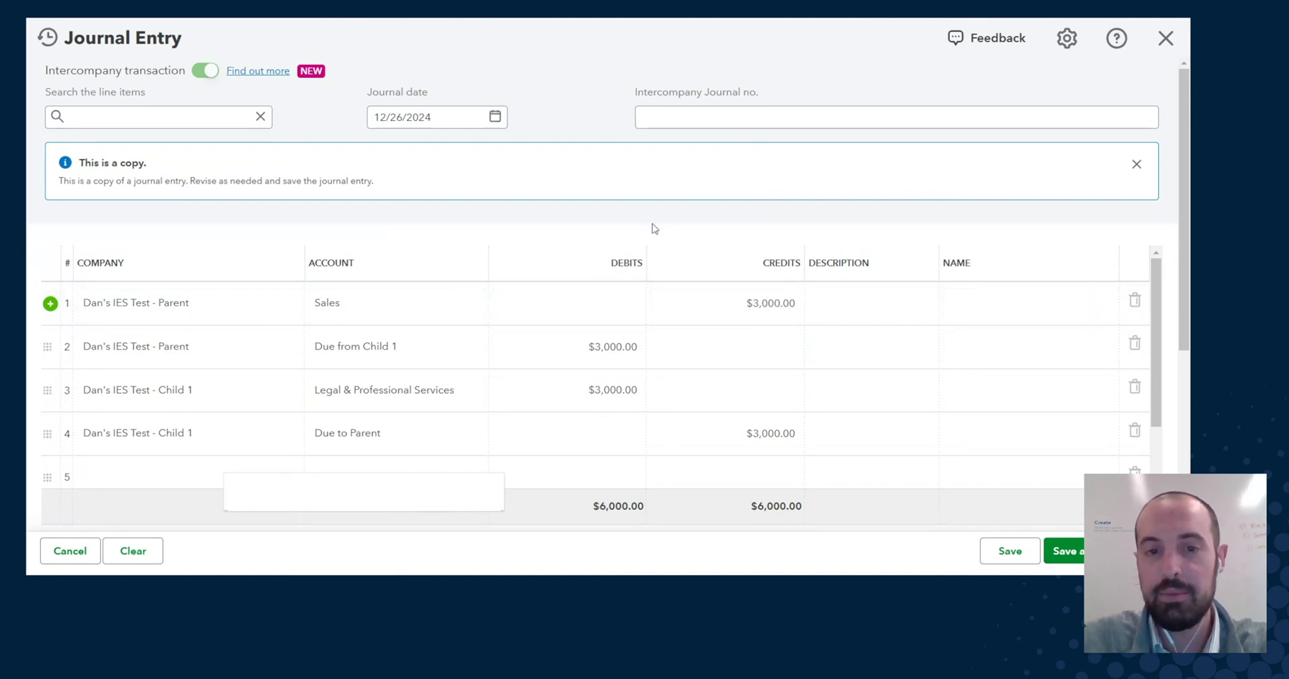
left_click(403, 359)
left_click(261, 307)
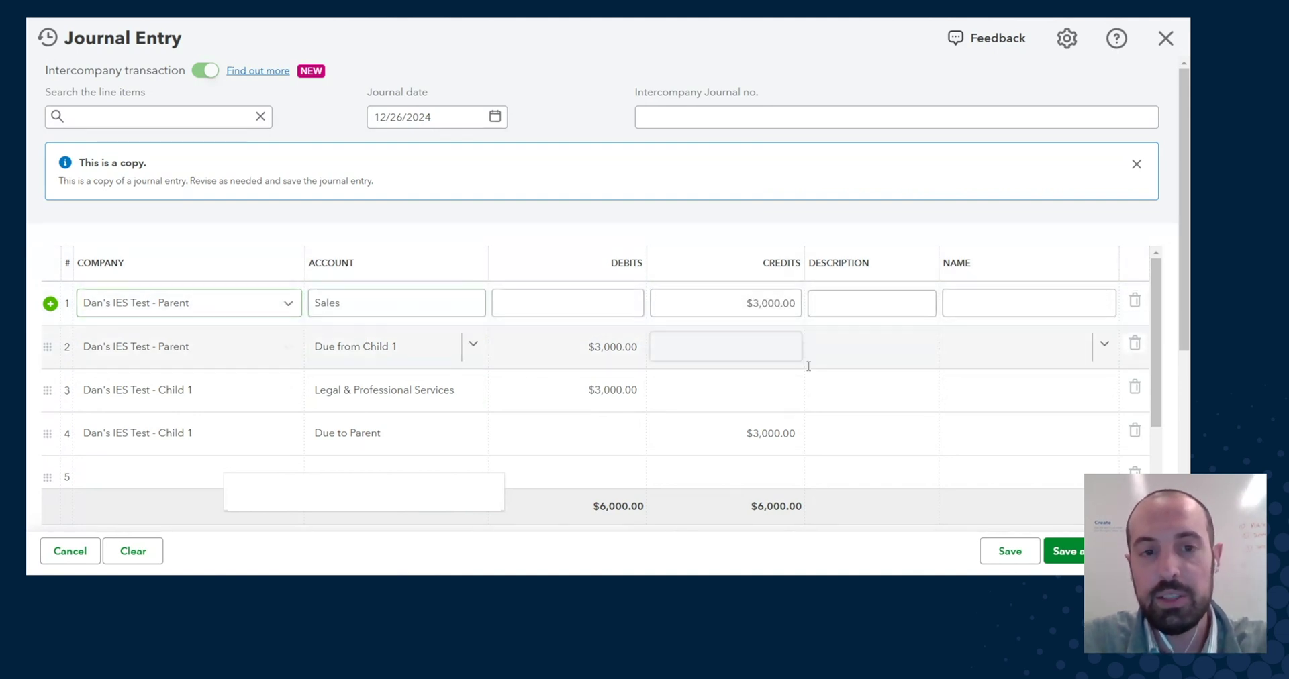
left_click(891, 384)
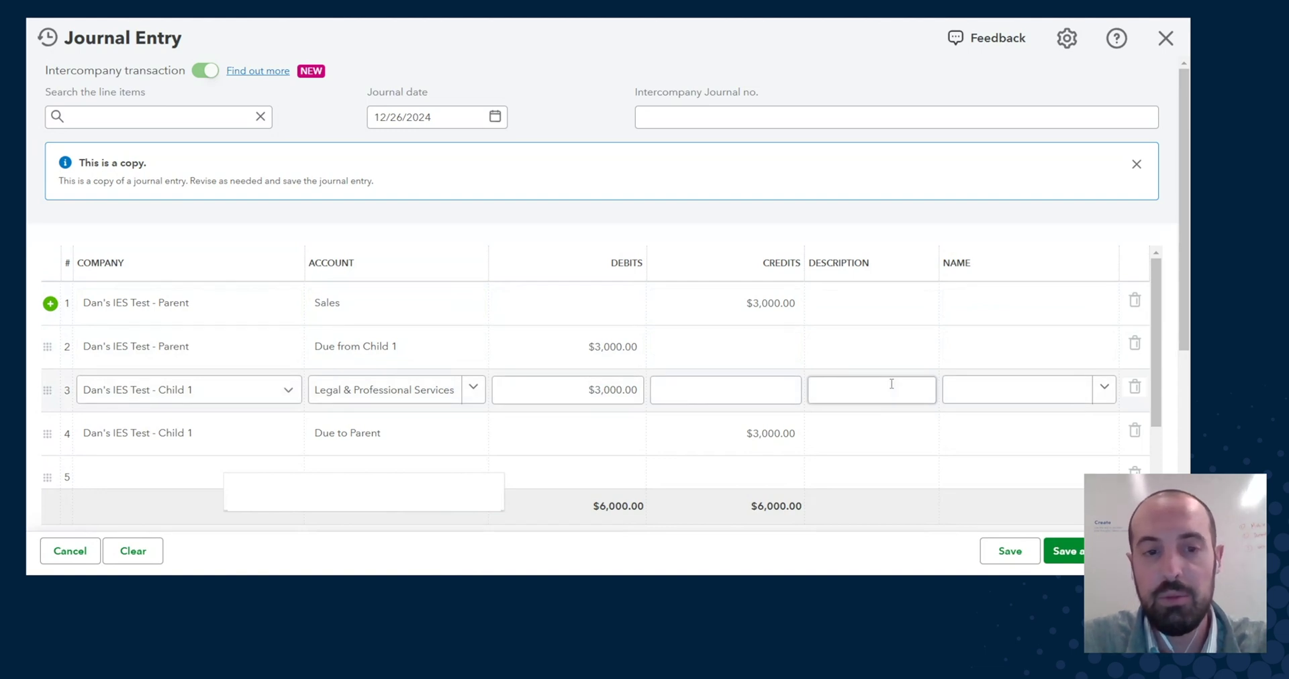
left_click(739, 308)
left_click(651, 272)
left_click(531, 309)
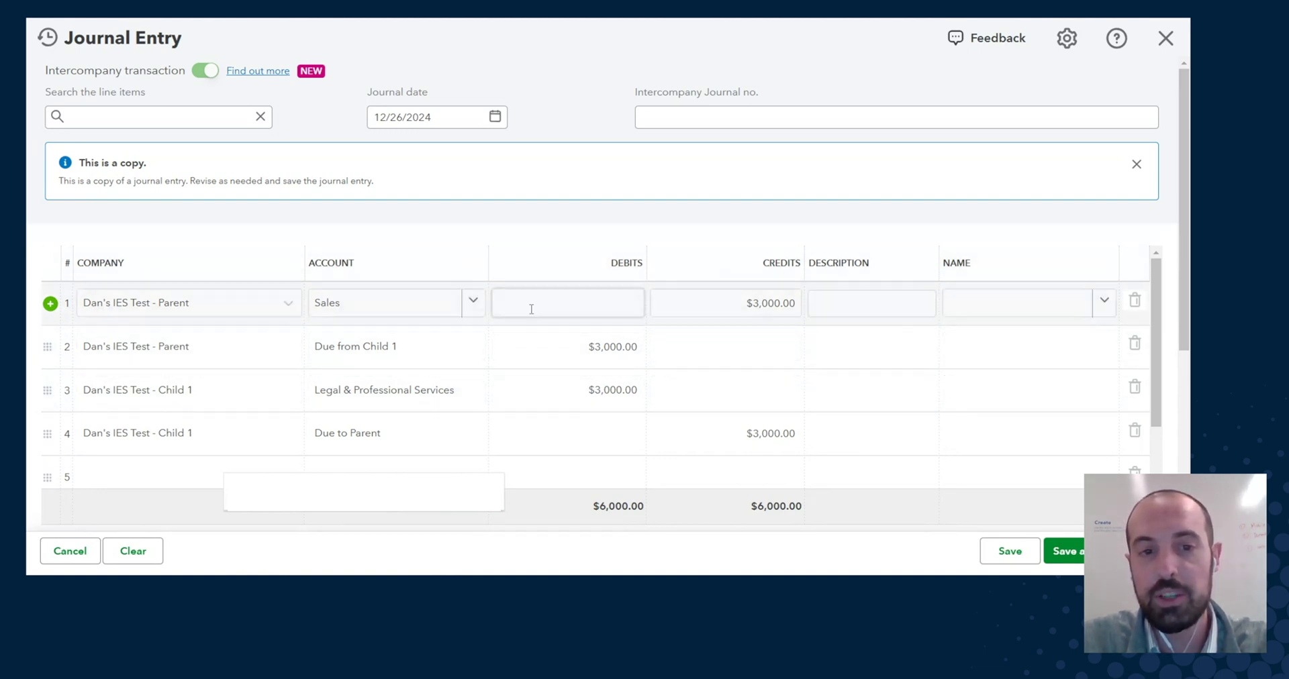
left_click(395, 391)
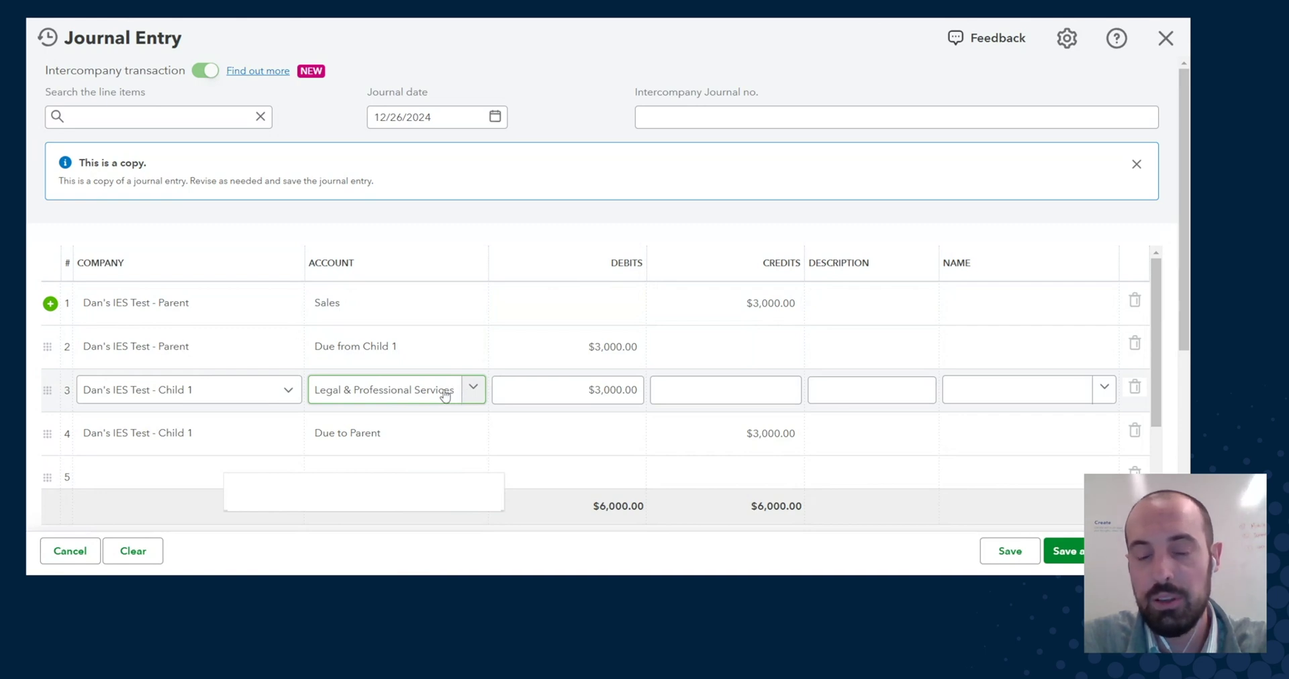
left_click(601, 338)
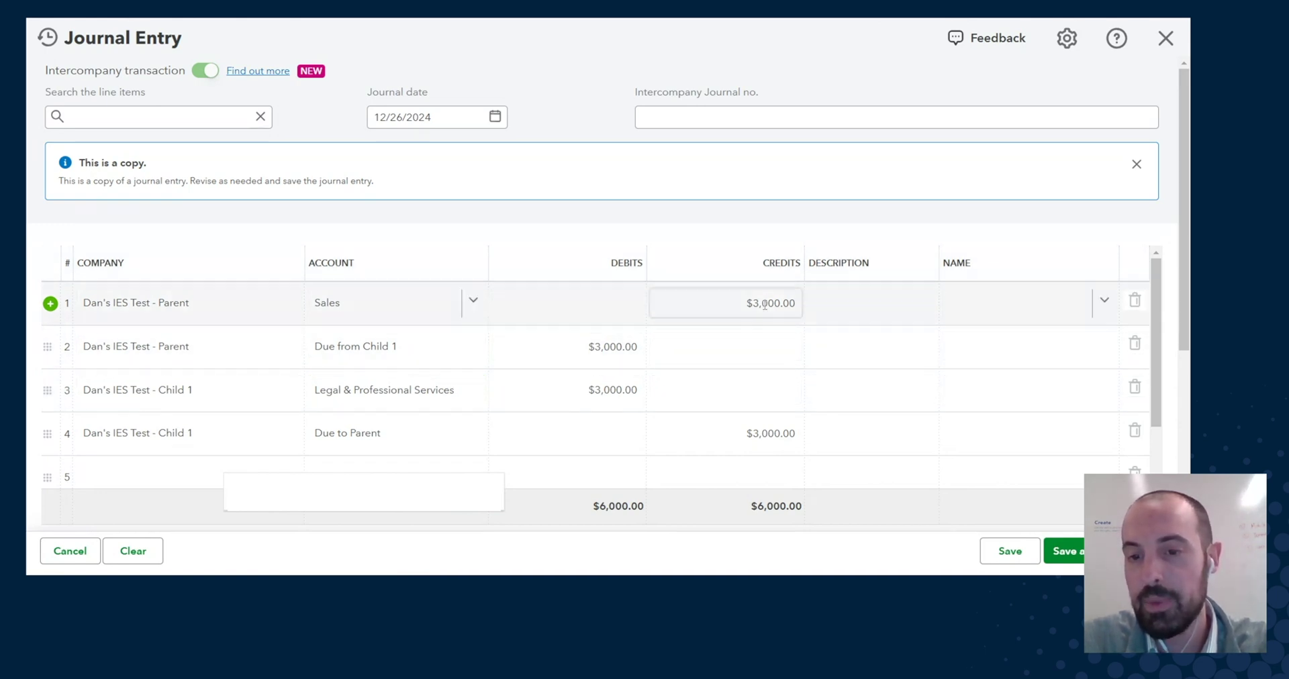
left_click(765, 301)
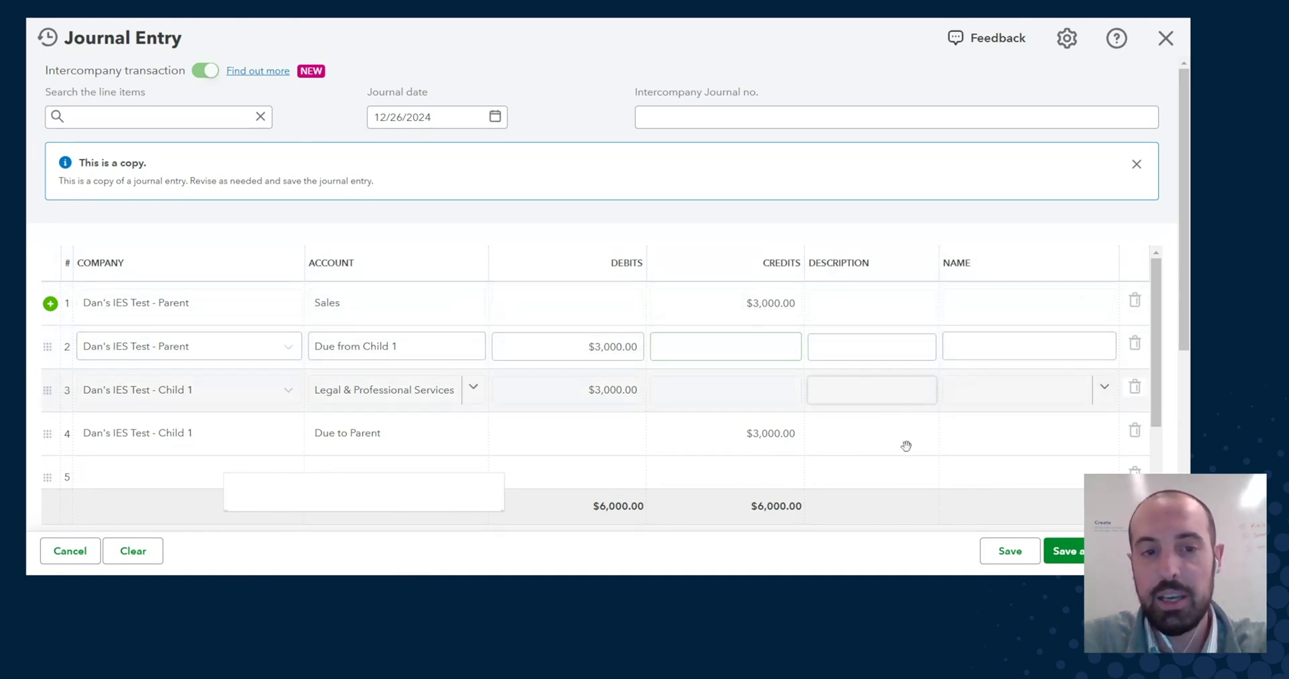
left_click(1007, 561)
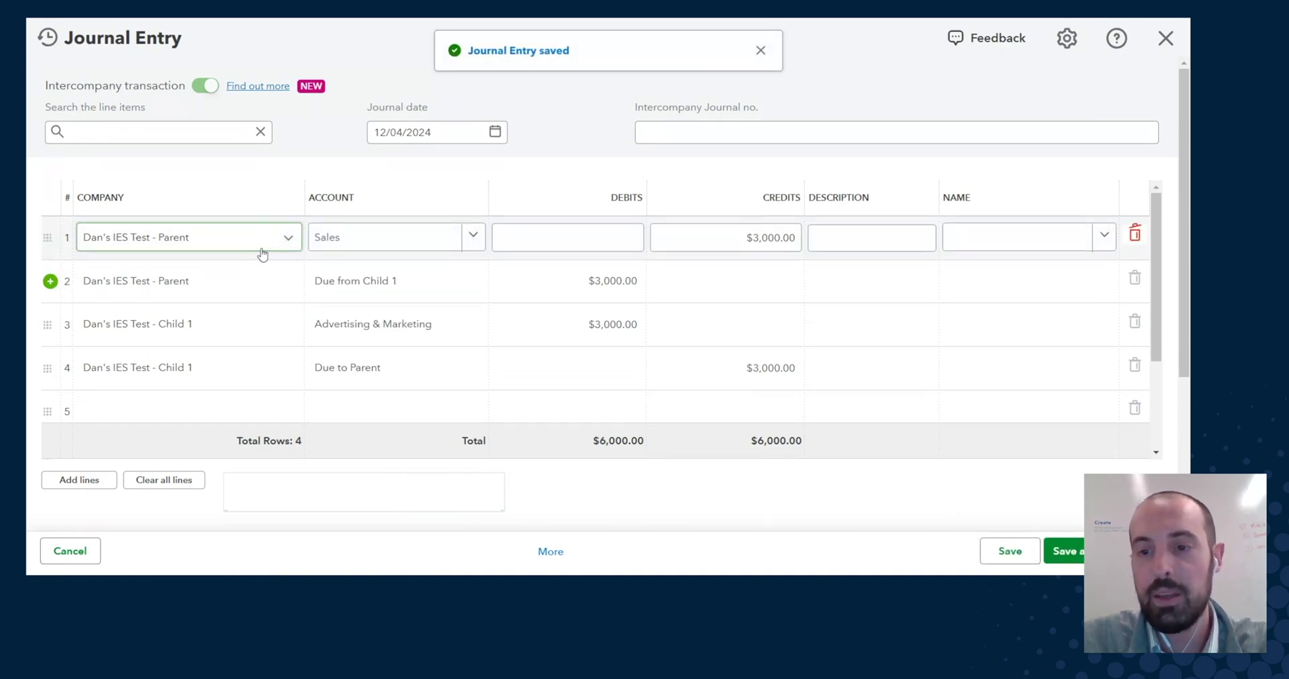
Close the journal entry and review Parent's and Child 2's intercompany elimination accounts
left_click(1165, 39)
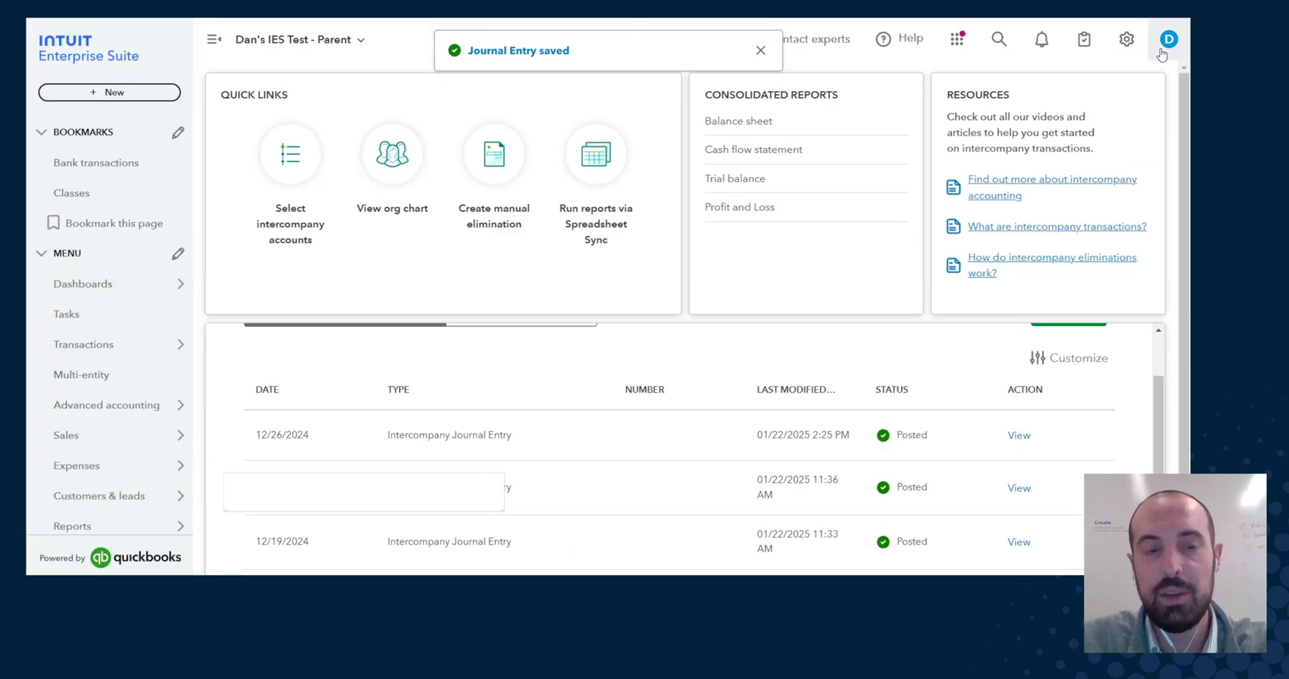
left_click(302, 163)
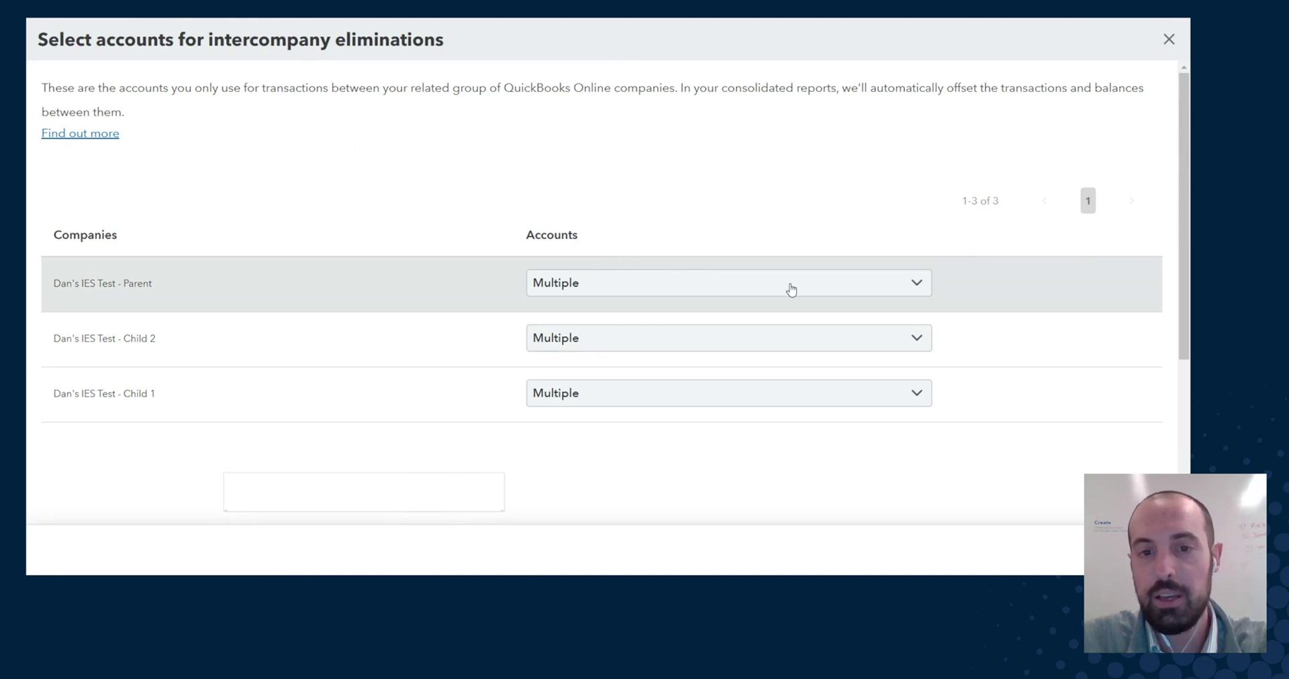
left_click(848, 293)
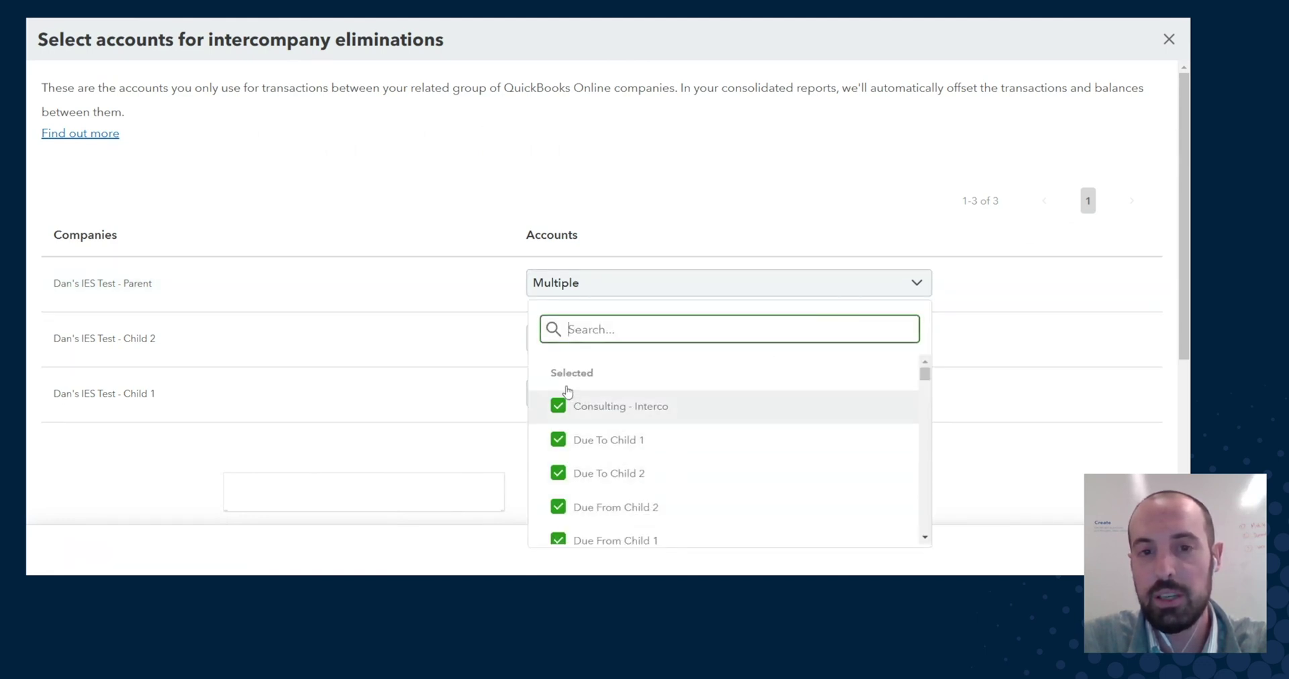
left_click(440, 195)
left_click(635, 342)
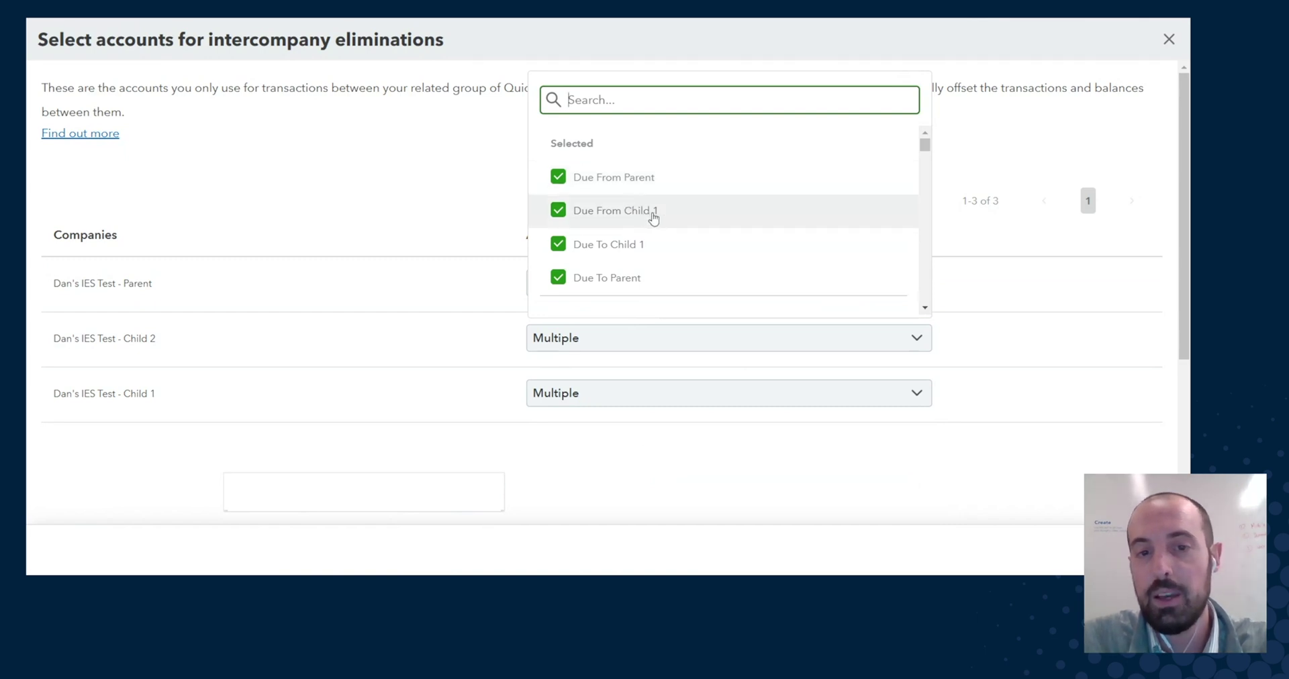
left_click(413, 156)
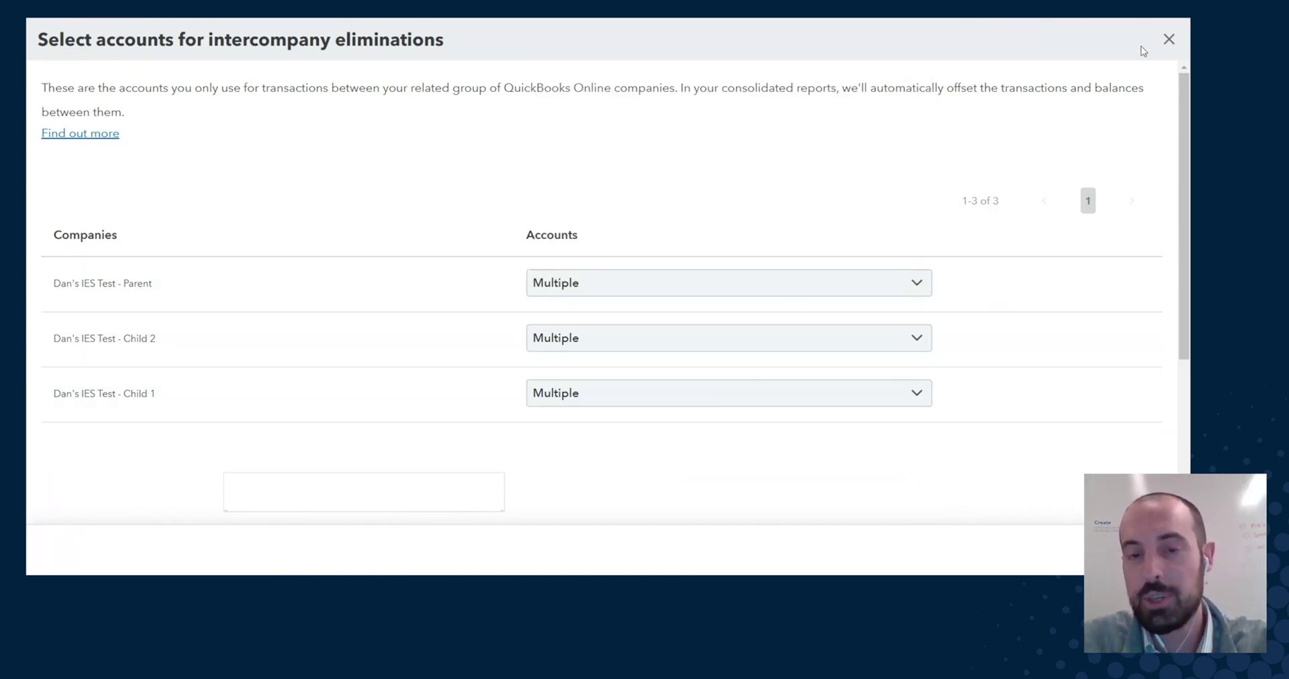
left_click(1168, 40)
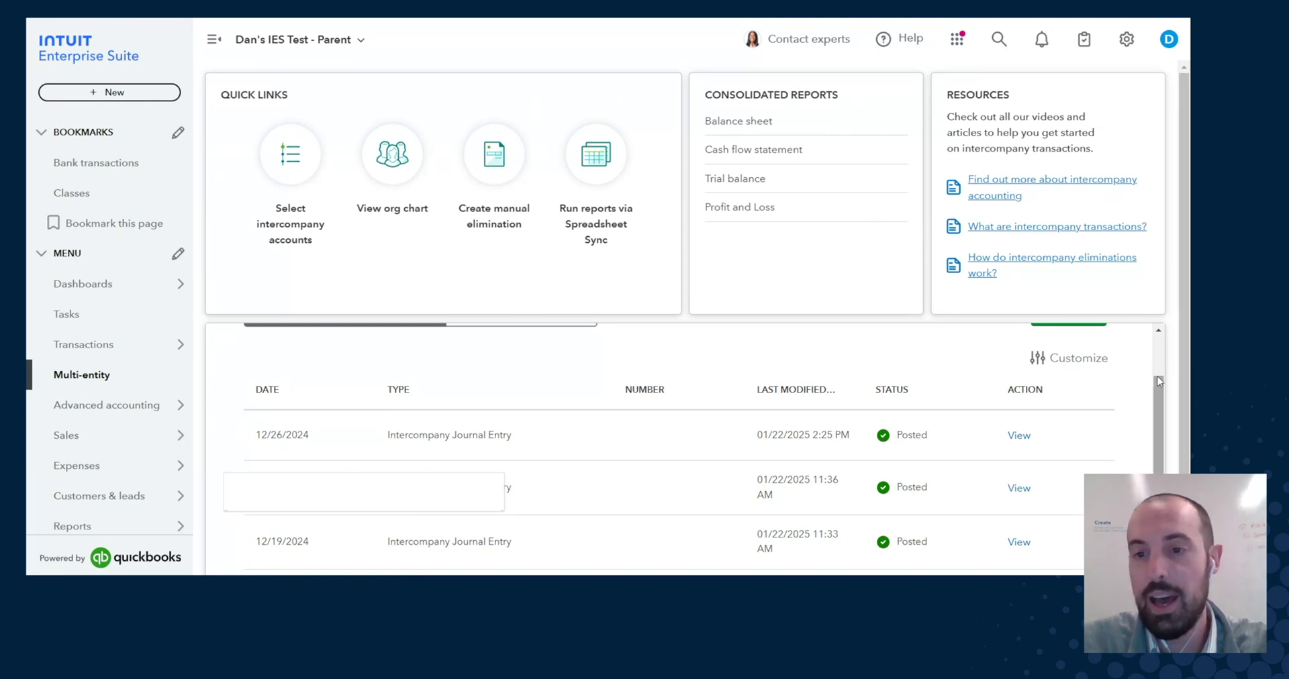
left_click_drag(1157, 386, 1149, 346)
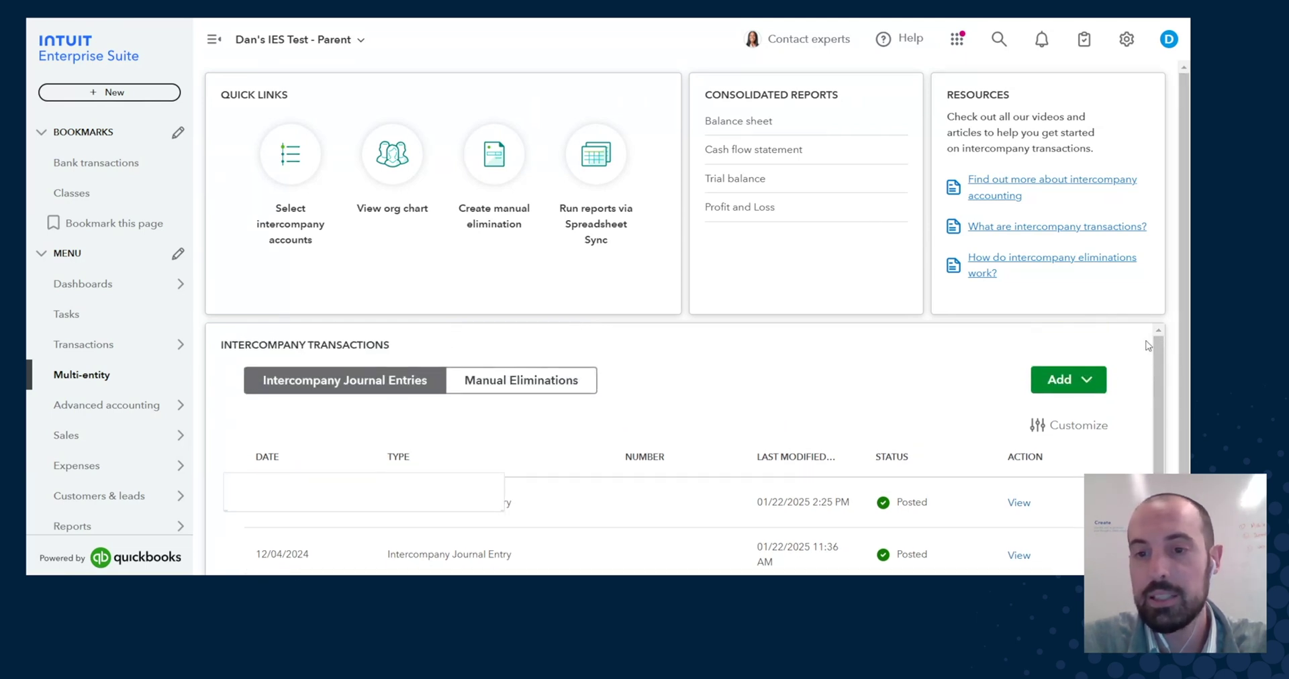
Start a manual elimination with line 1: Parent, Sales, debit 3,000
left_click(1081, 380)
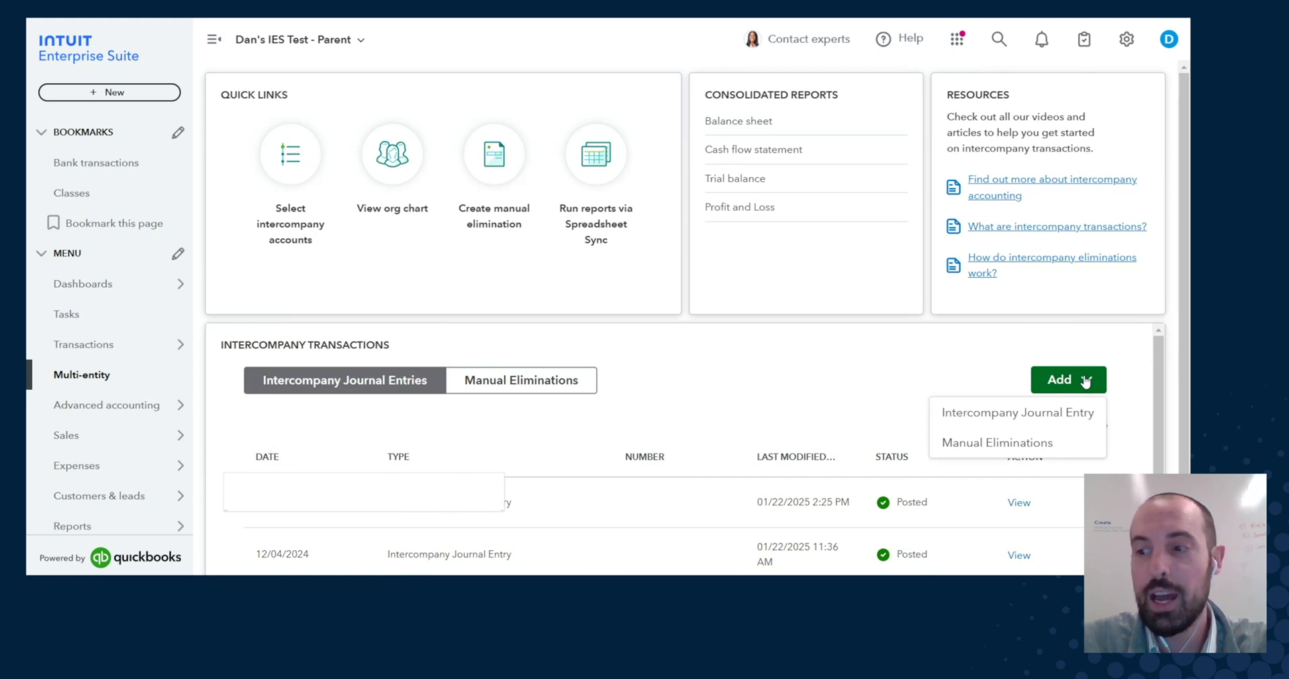
left_click(1007, 454)
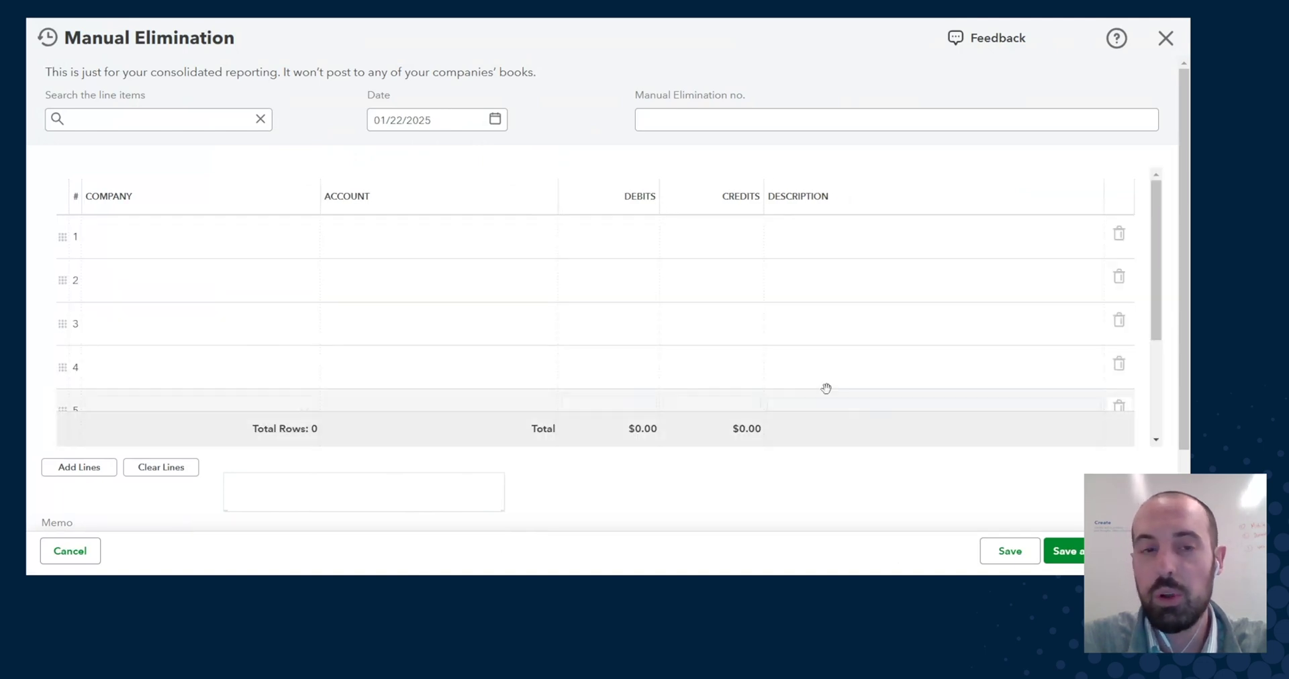
left_click(272, 238)
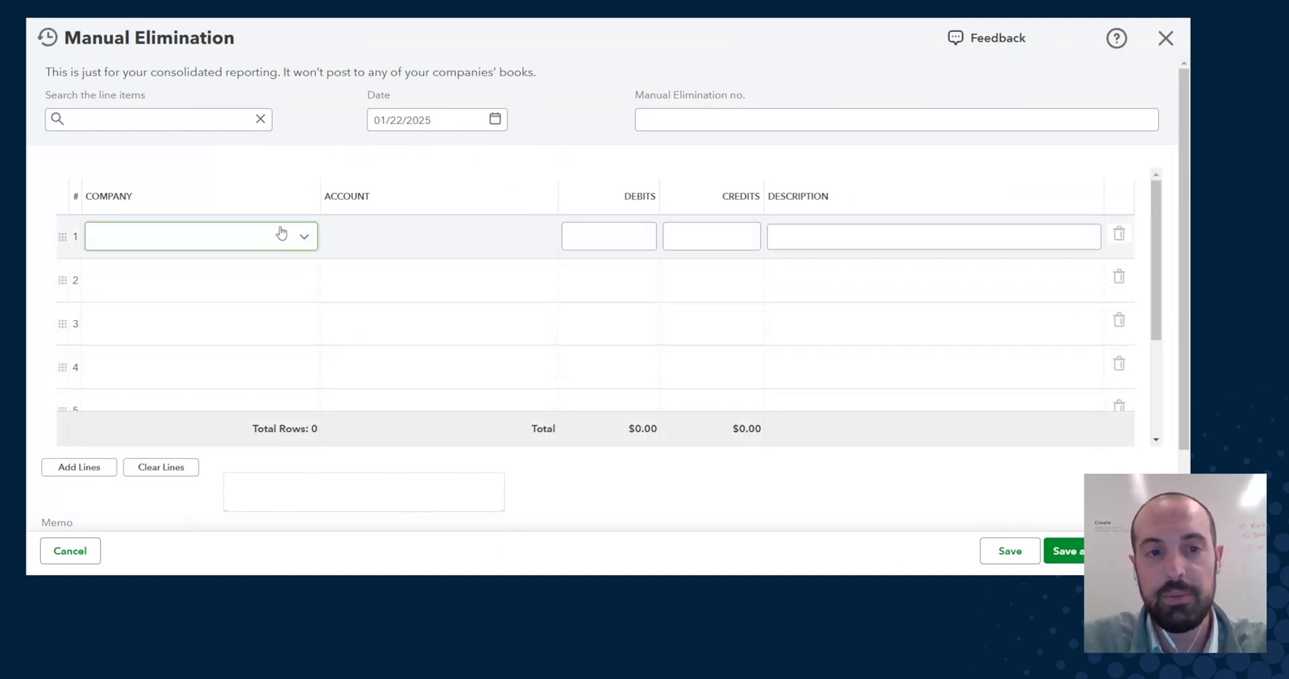
left_click(281, 233)
left_click(264, 272)
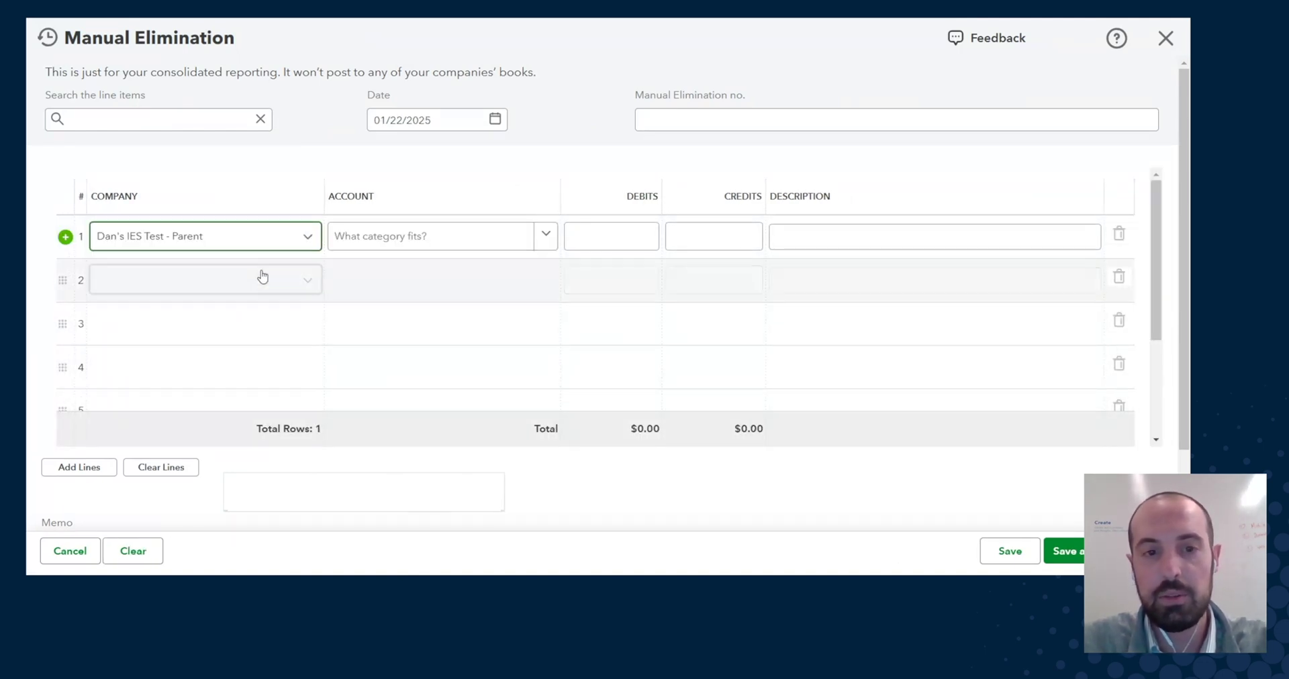
left_click(398, 239)
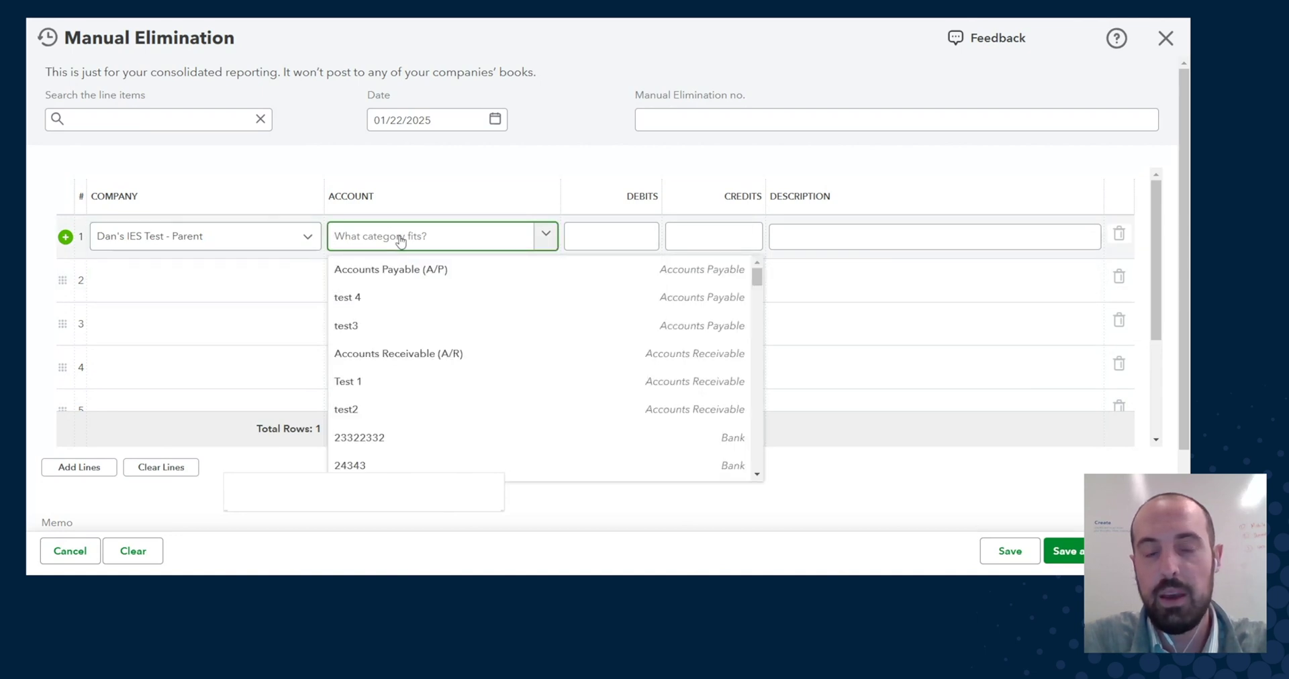
type("sal")
left_click(401, 266)
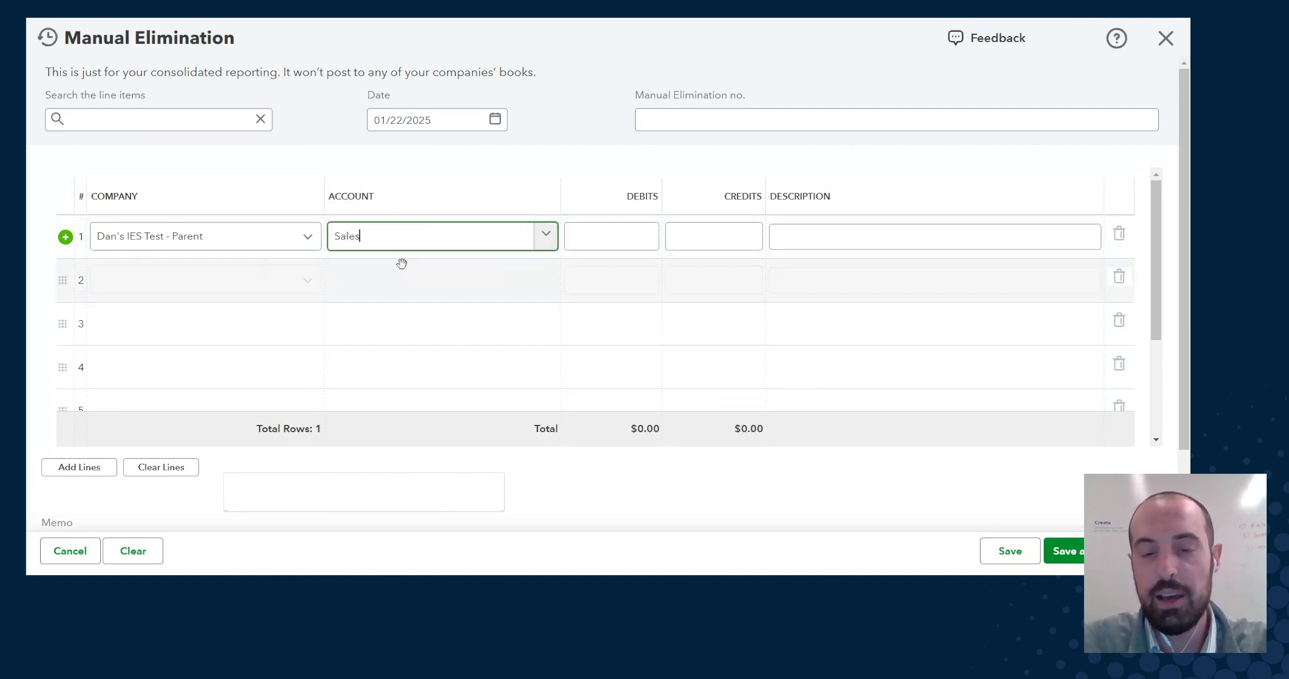
left_click(640, 237)
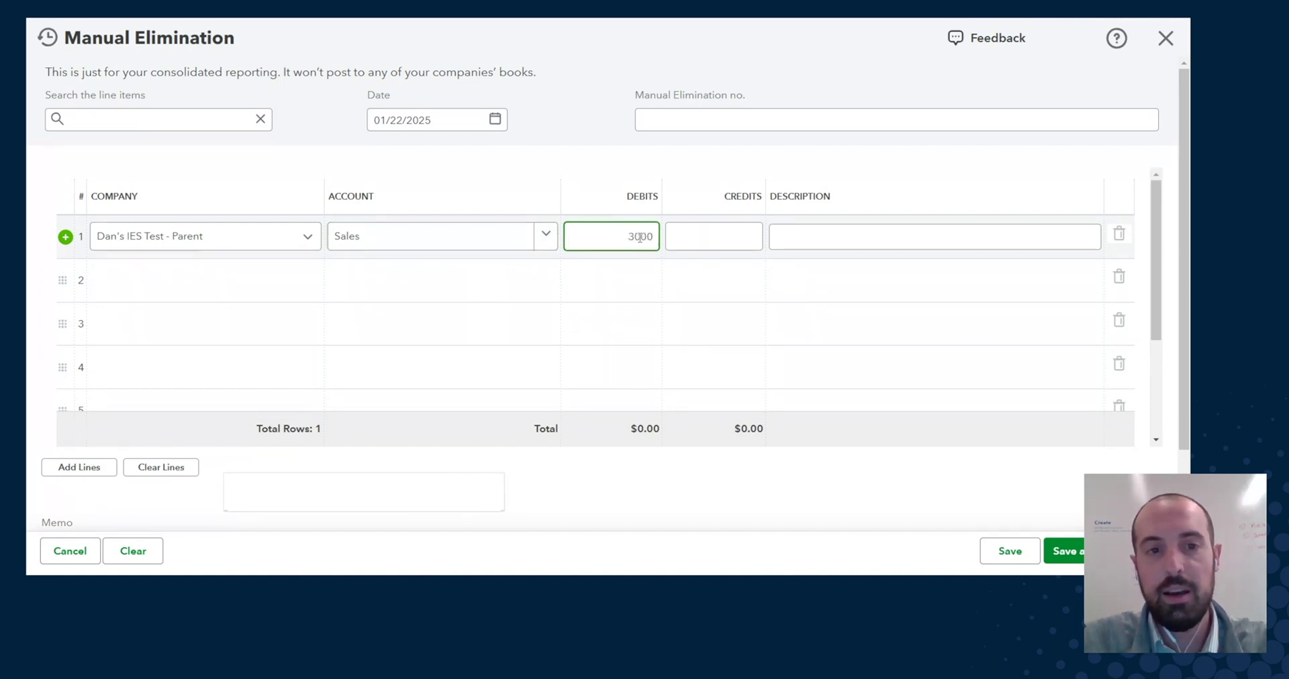
Add line 2: Child 1, Legal & Professional Services, credit 3,000, and save the elimination
left_click(275, 287)
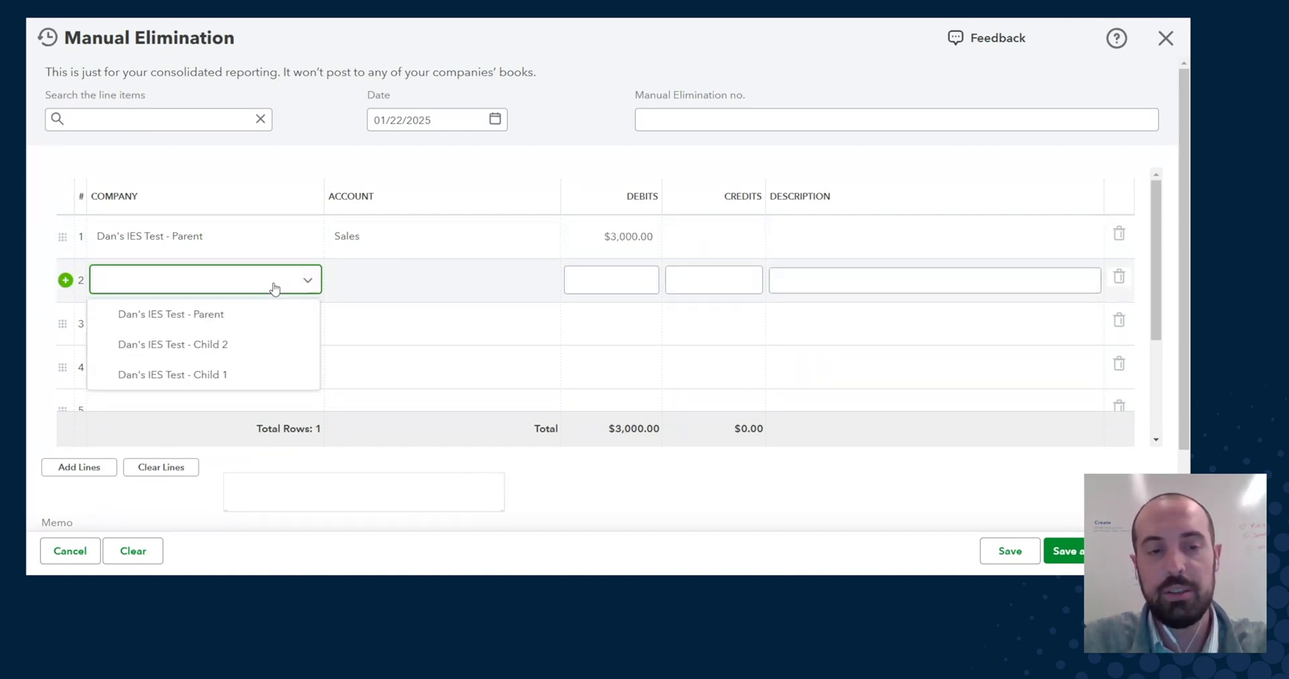
left_click(237, 373)
left_click(427, 279)
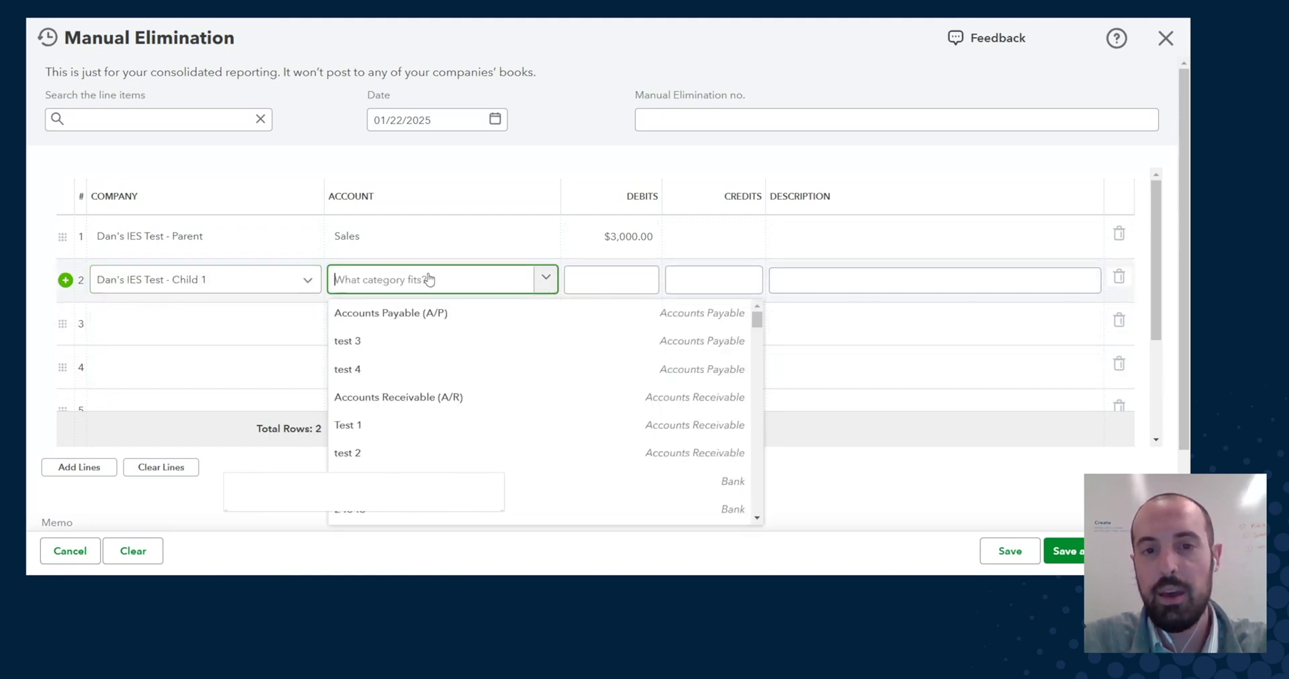
type("leg")
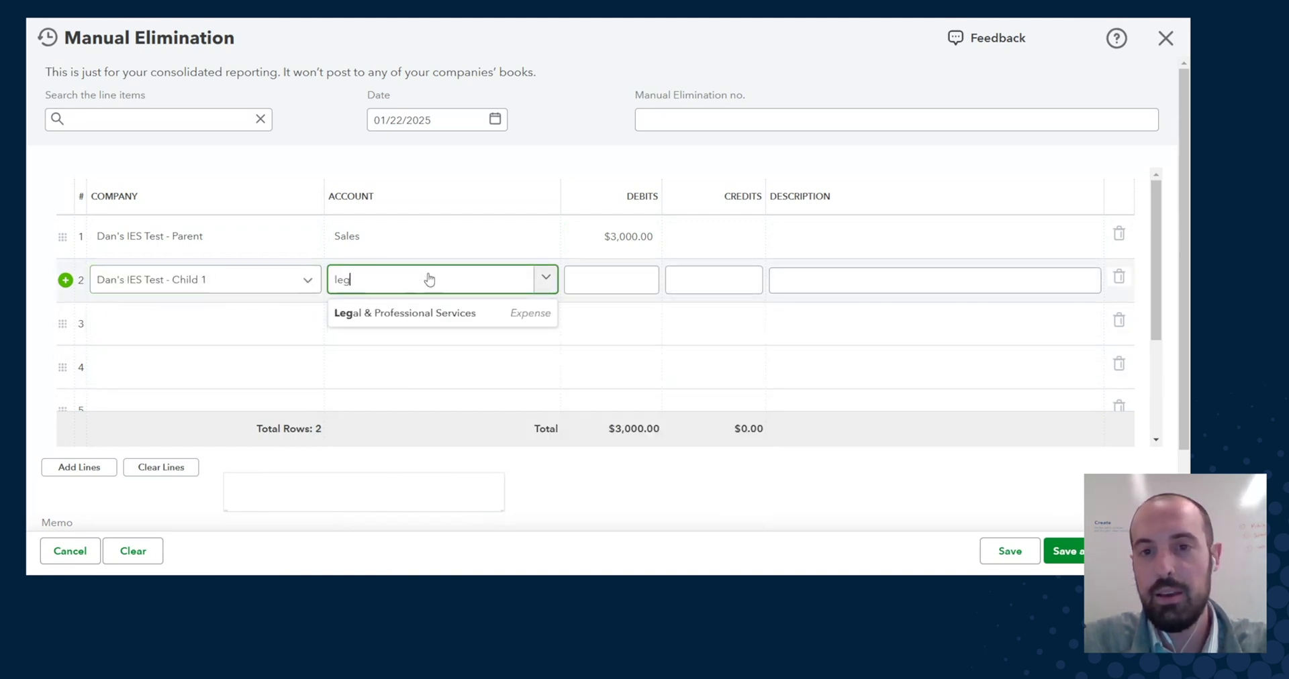
left_click(443, 318)
left_click(719, 284)
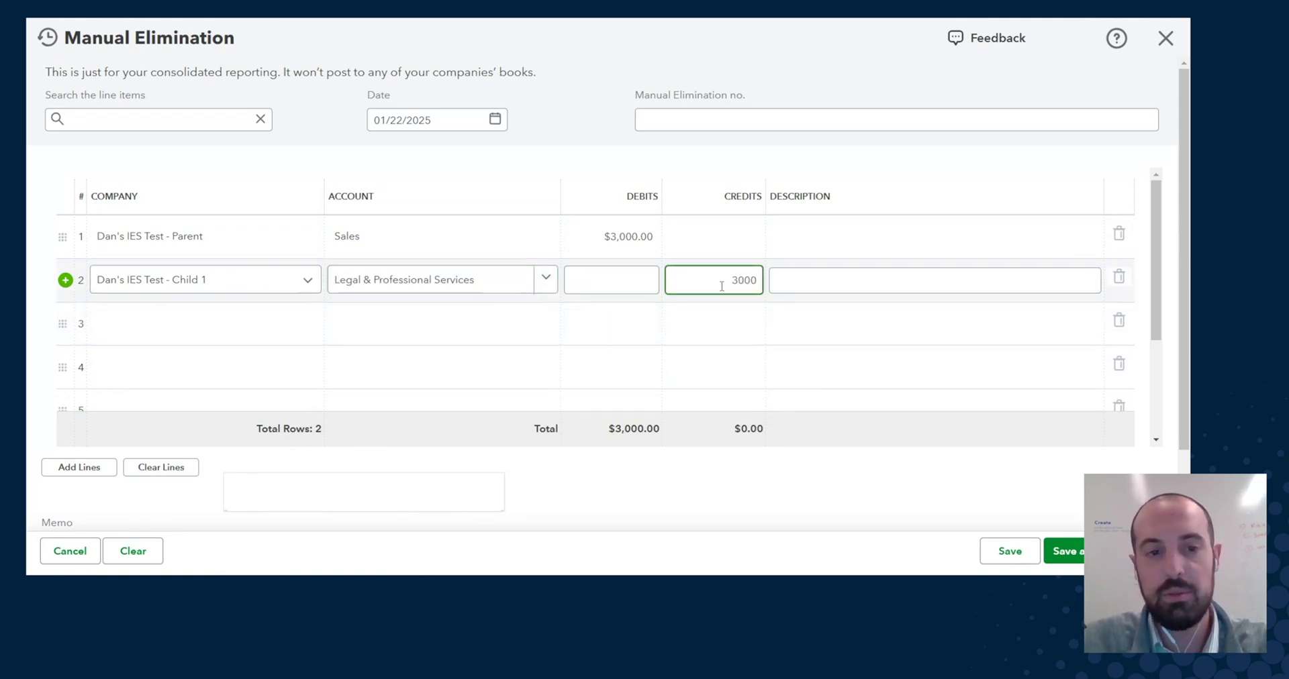
key("Tab")
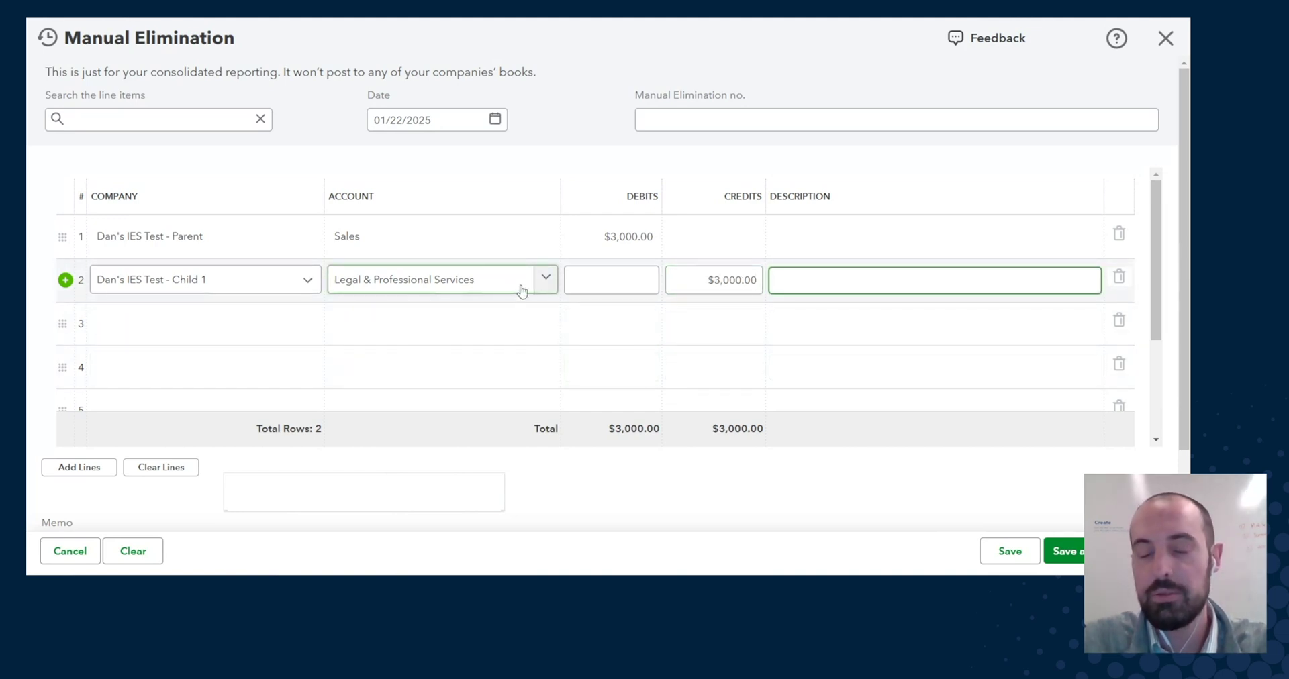
left_click(1019, 556)
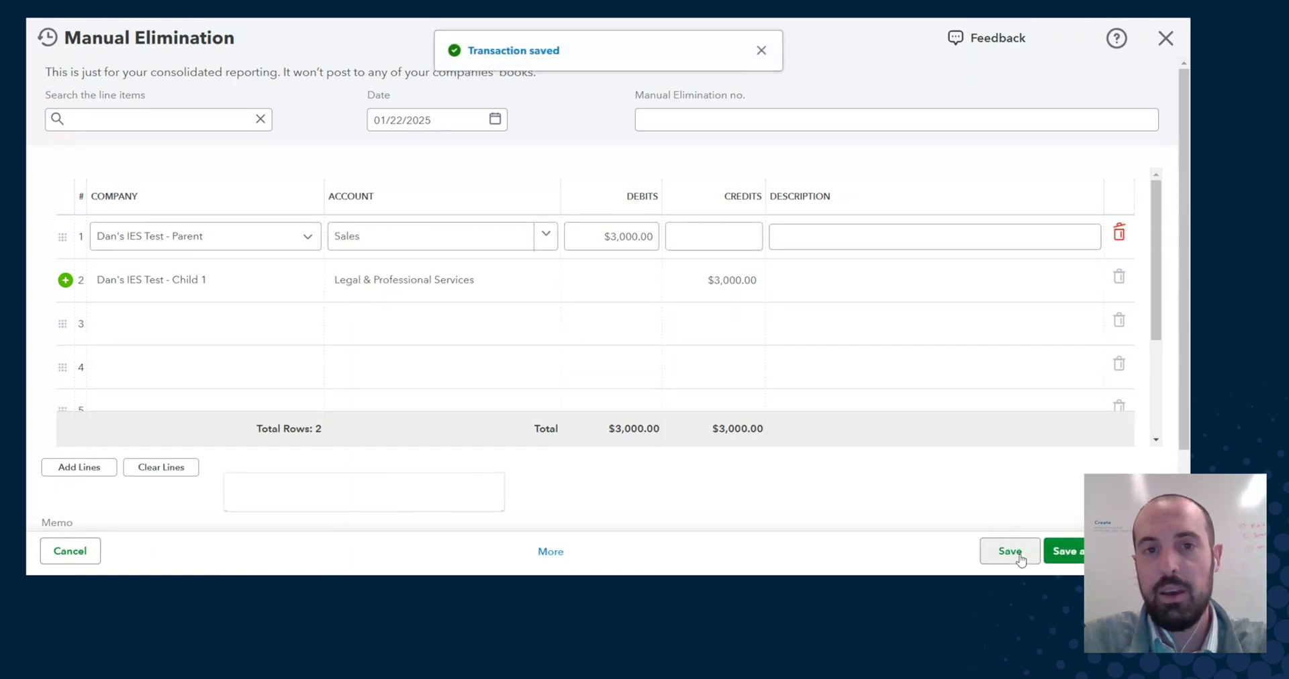
Rerun the Consolidated Profit and Loss for Last year (2024) and review the -$7,000 income eliminations
left_click(1164, 40)
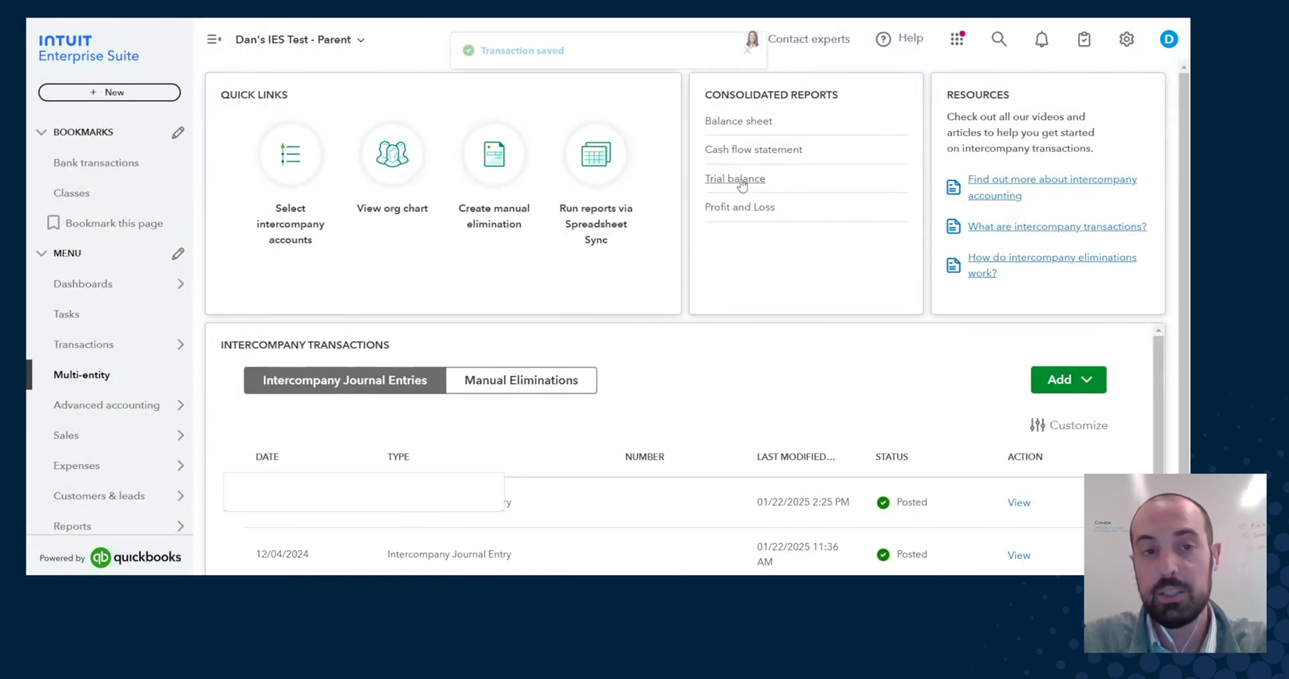
left_click(738, 209)
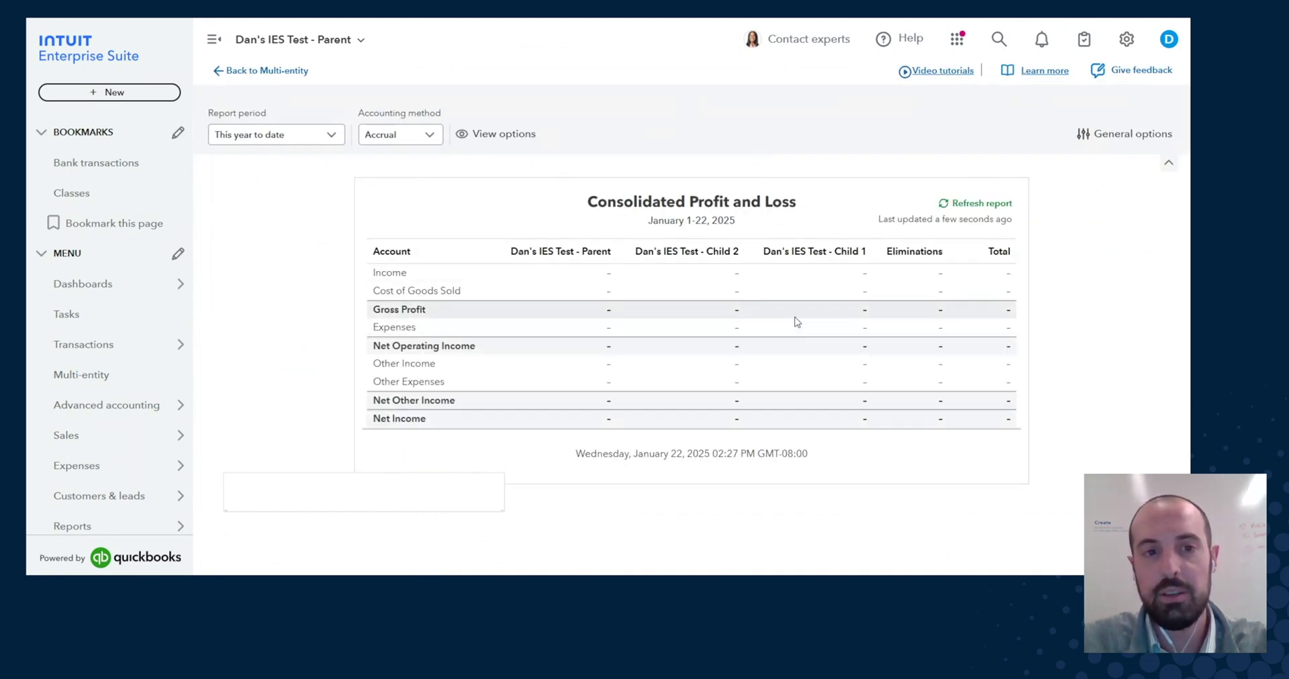
left_click(282, 134)
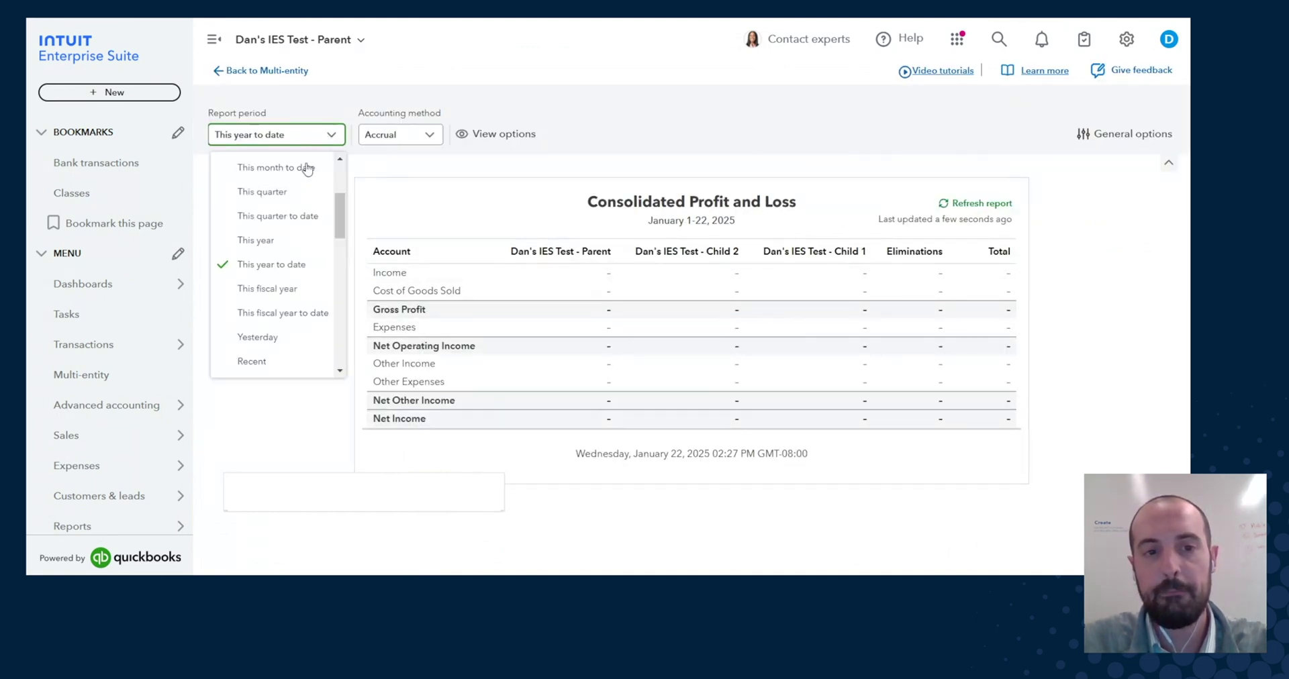
scroll(302, 268, "down", 5)
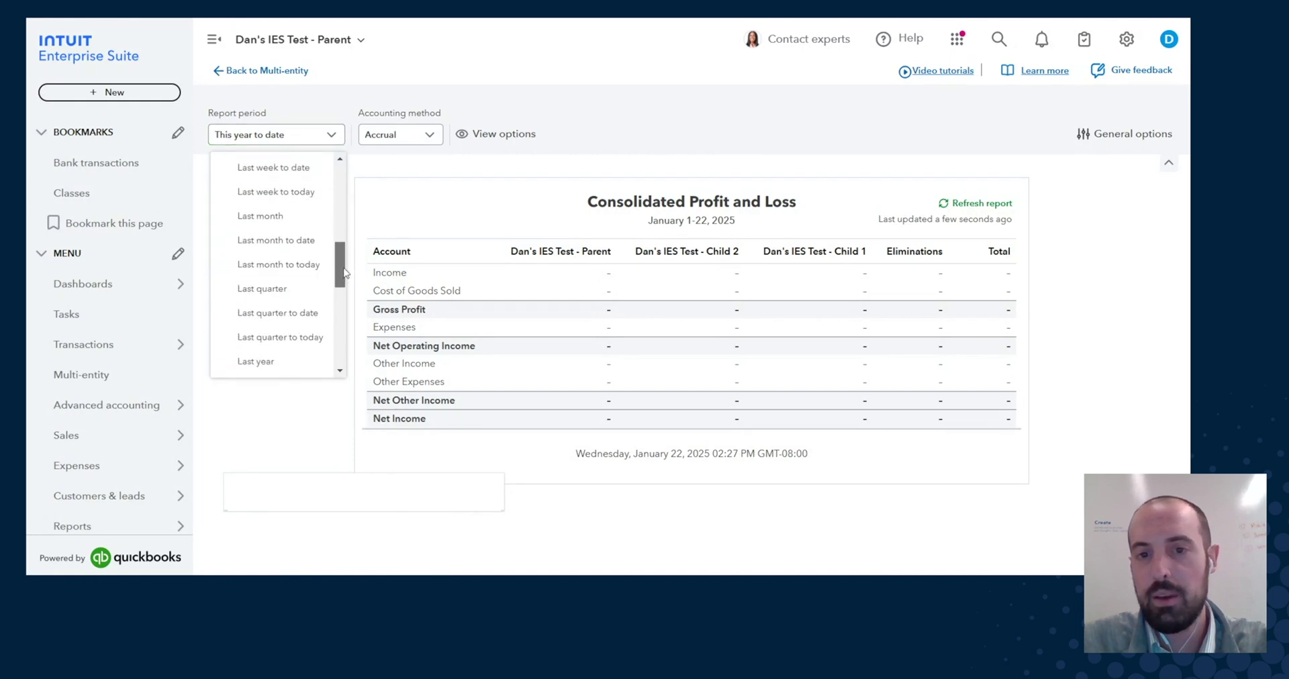
left_click(293, 352)
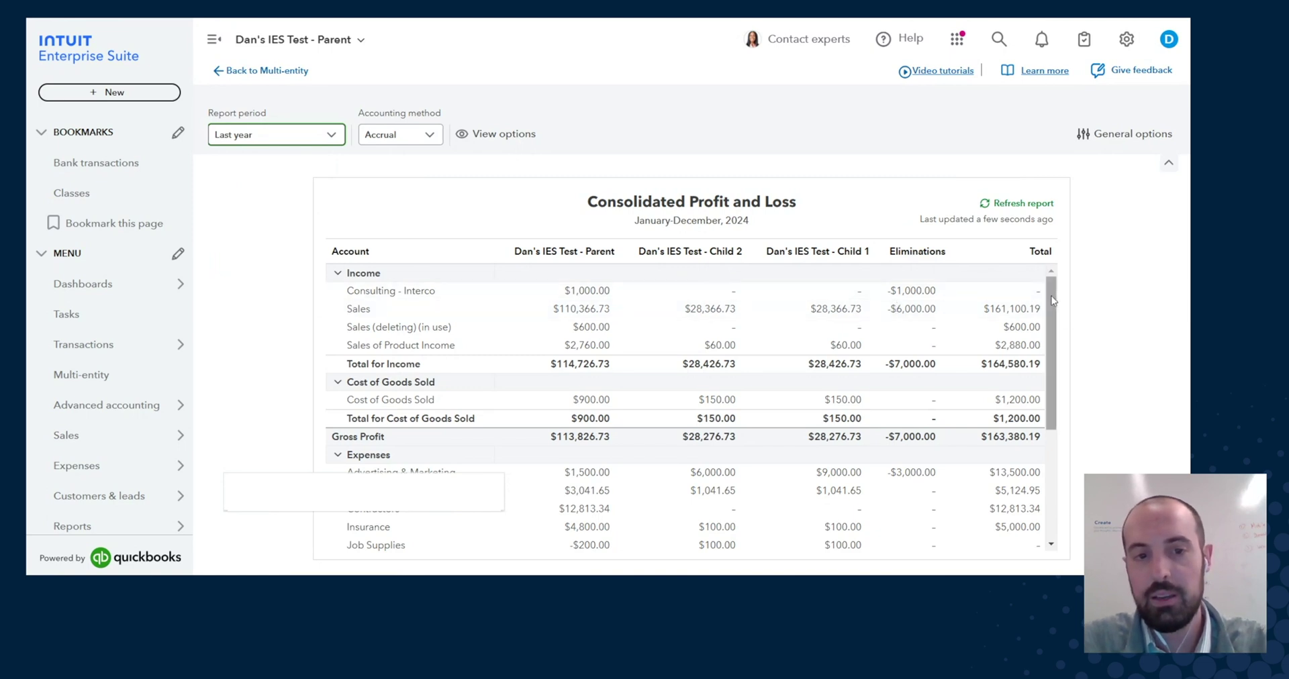
left_click_drag(1053, 301, 1052, 362)
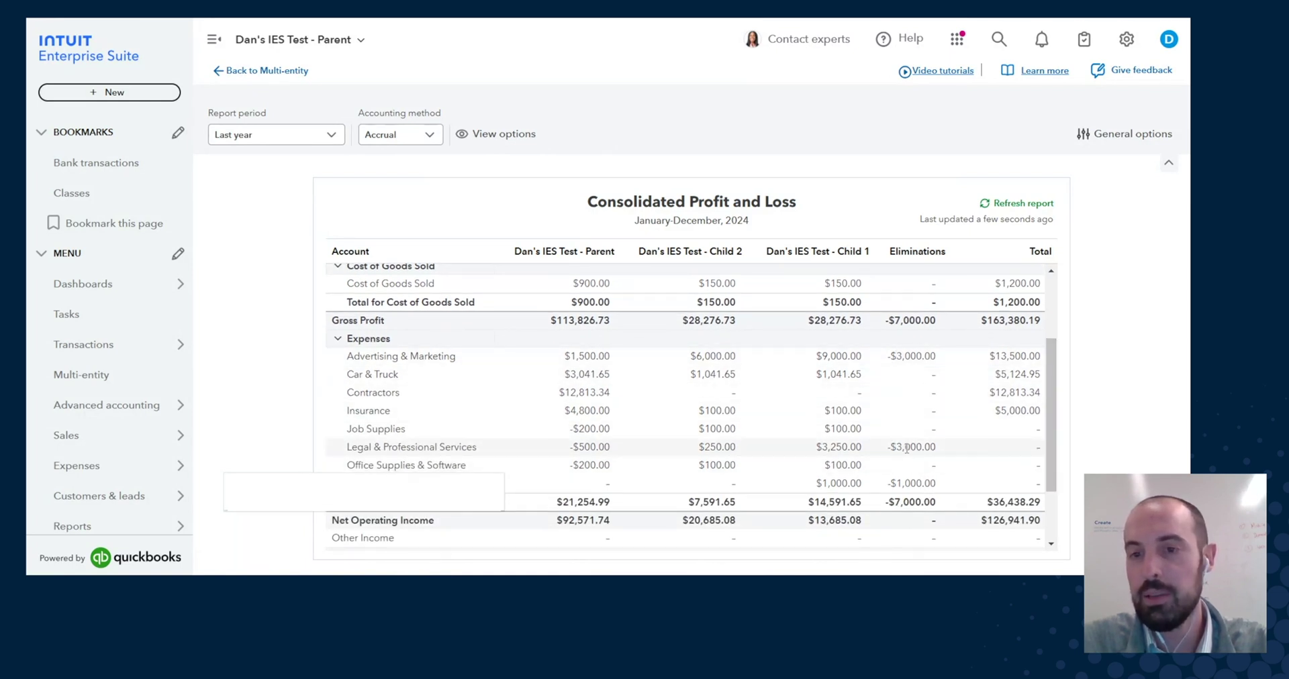
left_click_drag(1049, 437, 1044, 465)
scroll(1044, 465, "up", 5)
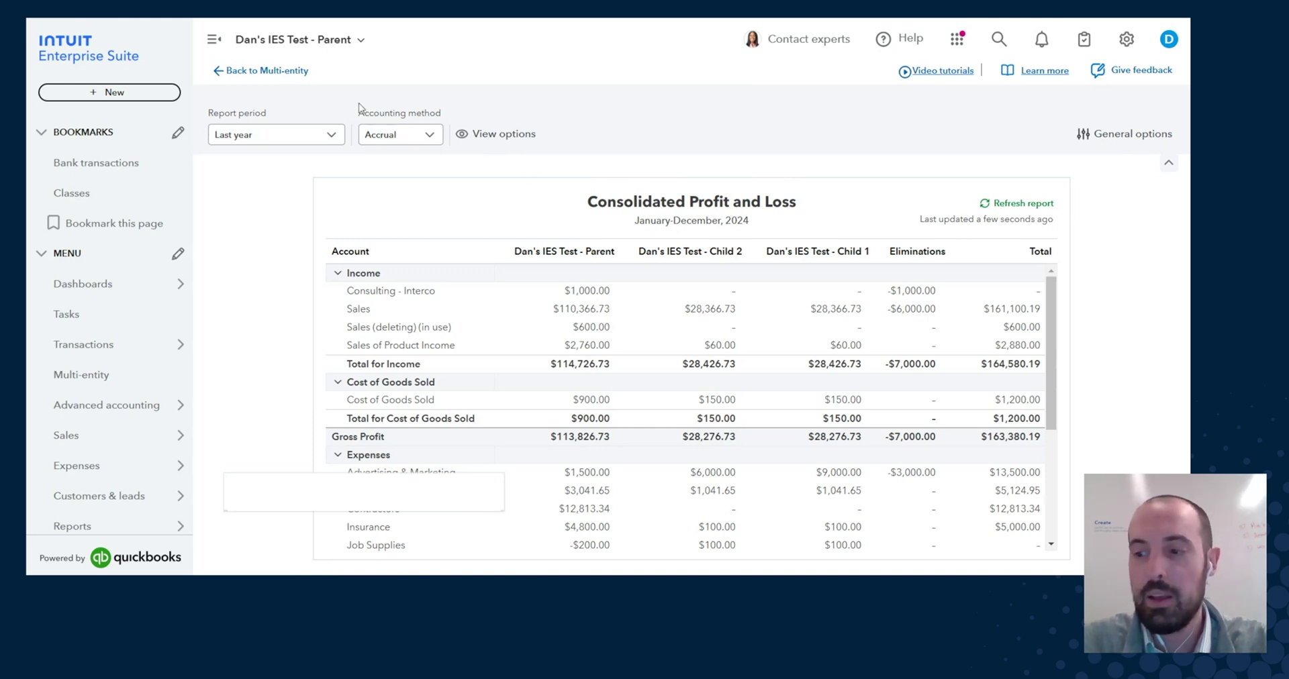
left_click(250, 71)
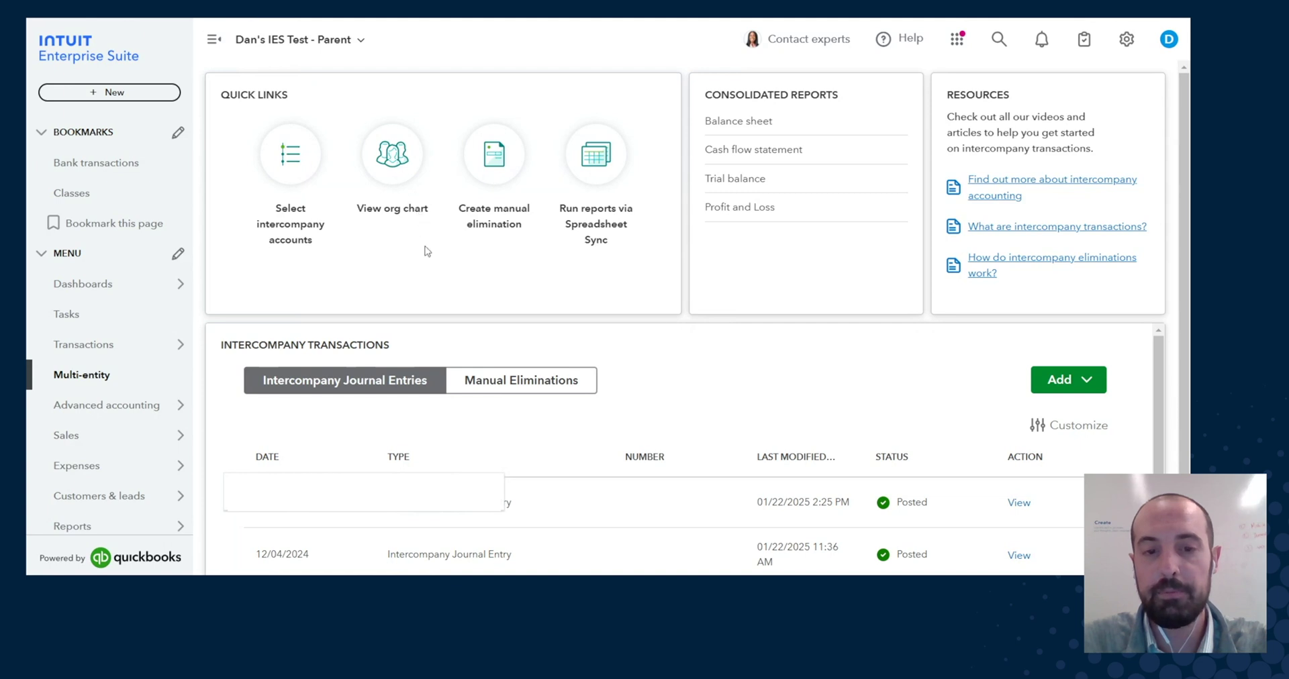
Open Manage users for the Keystone Terra (Ch.) company from the settings menu
left_click(493, 571)
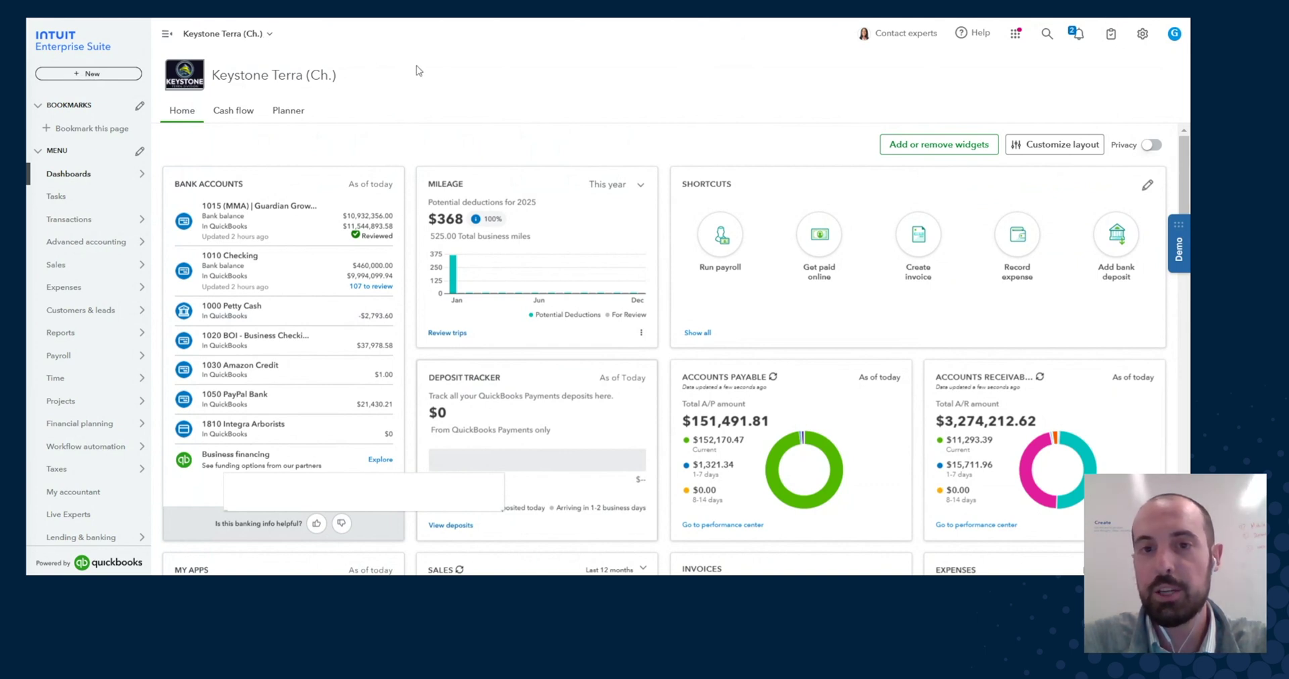
left_click(1142, 33)
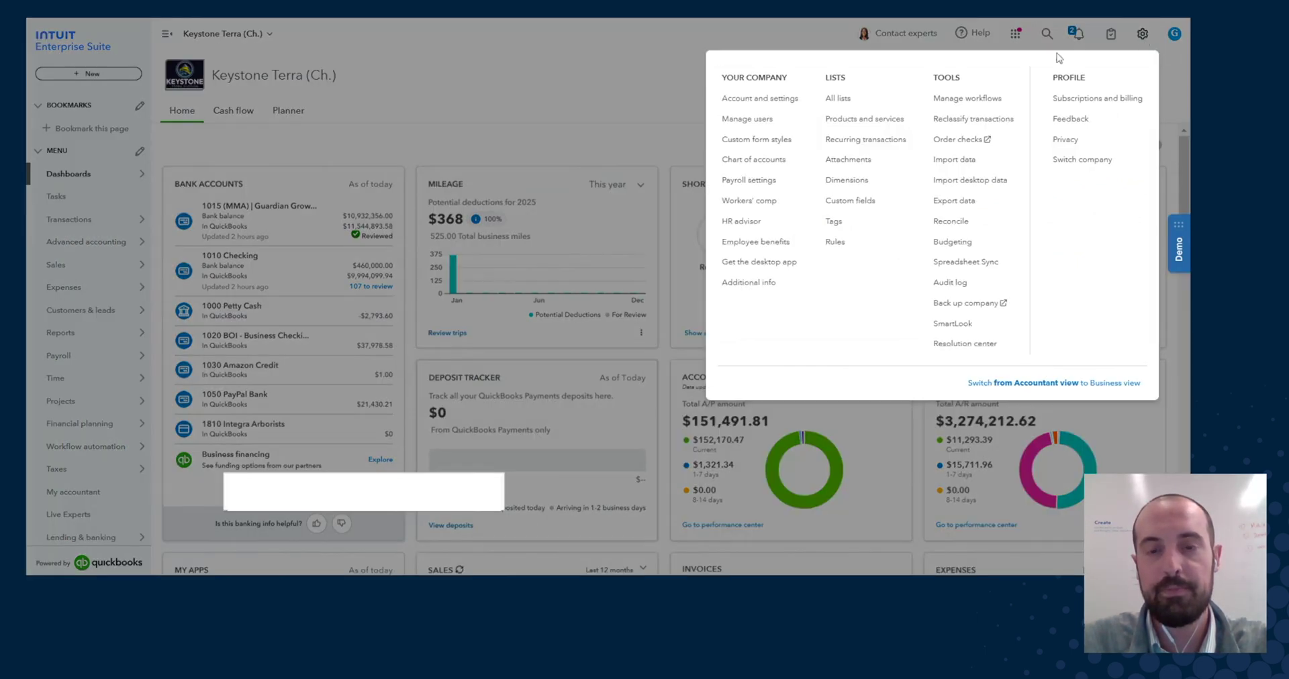
left_click(756, 118)
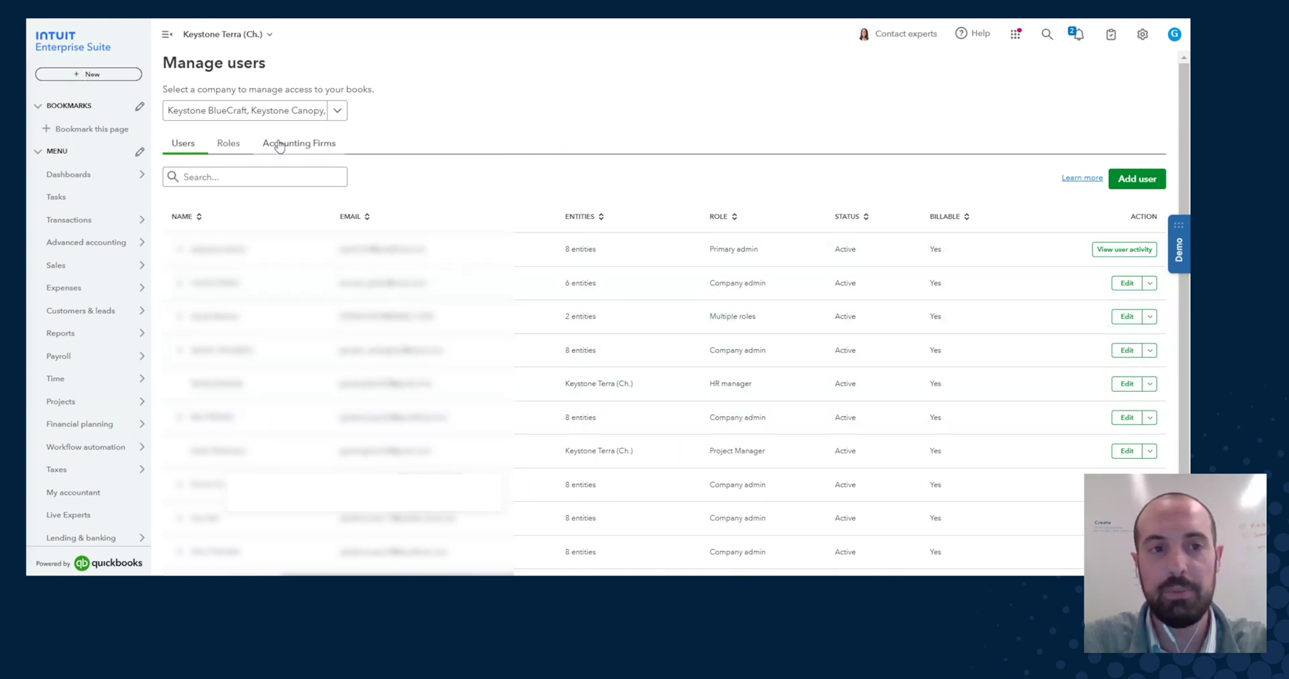
Filter the user list to All companies, then Keystone BlueCraft, then back to All companies
left_click(335, 112)
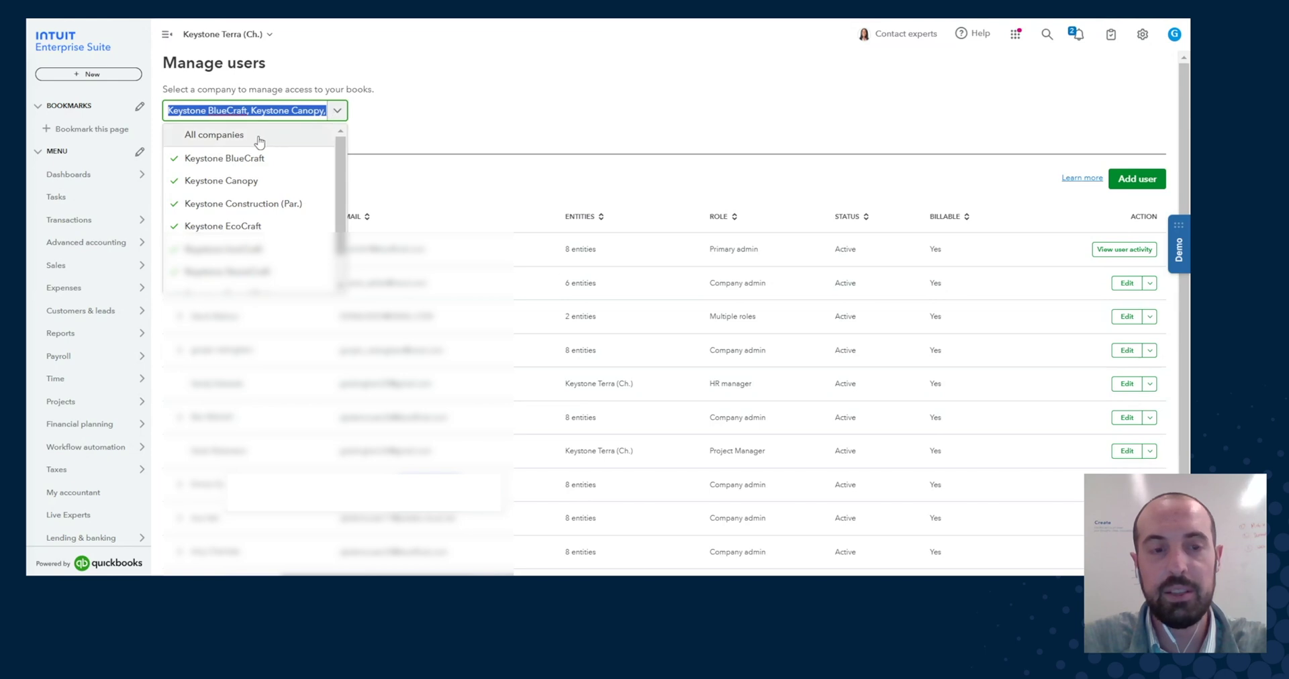
left_click(226, 137)
left_click(323, 111)
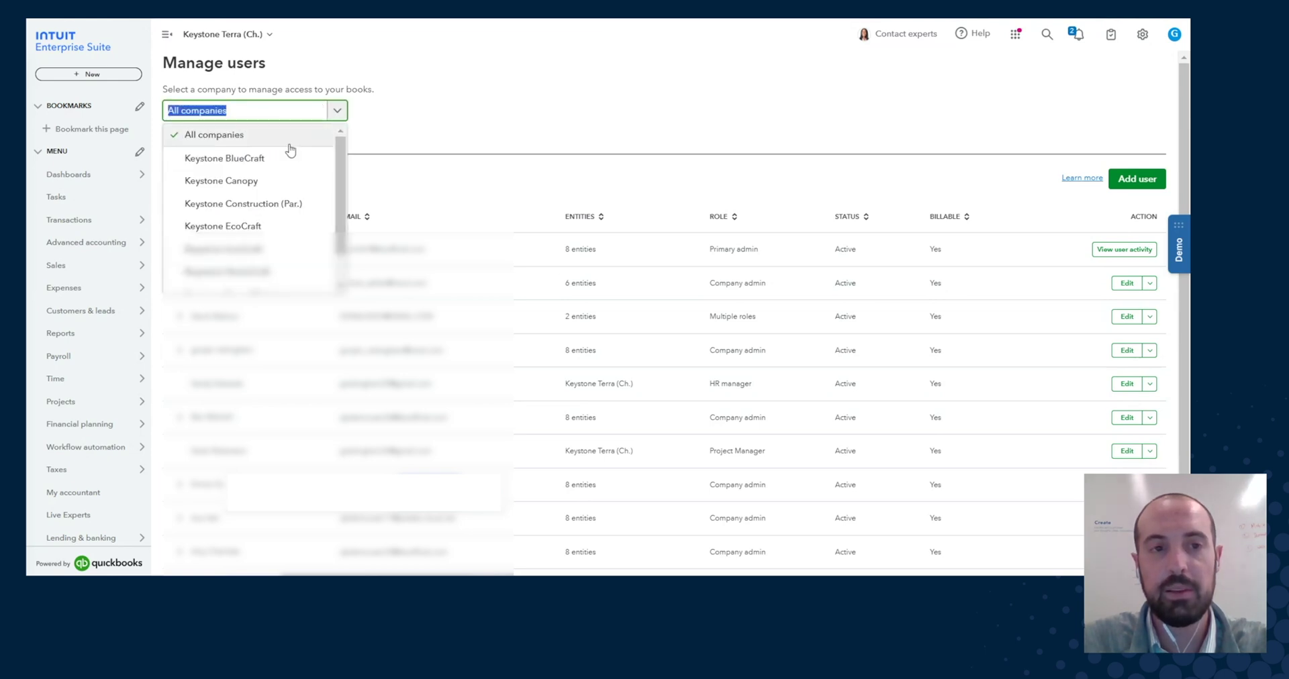
left_click(252, 162)
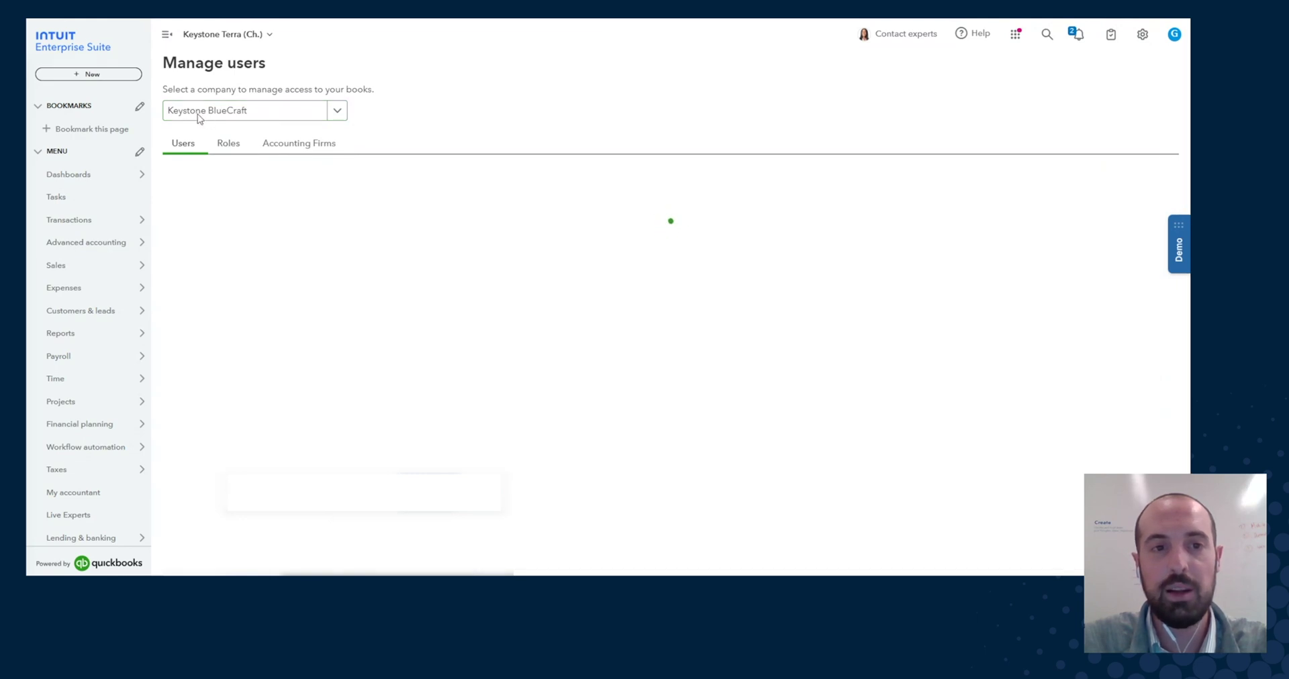
left_click(337, 110)
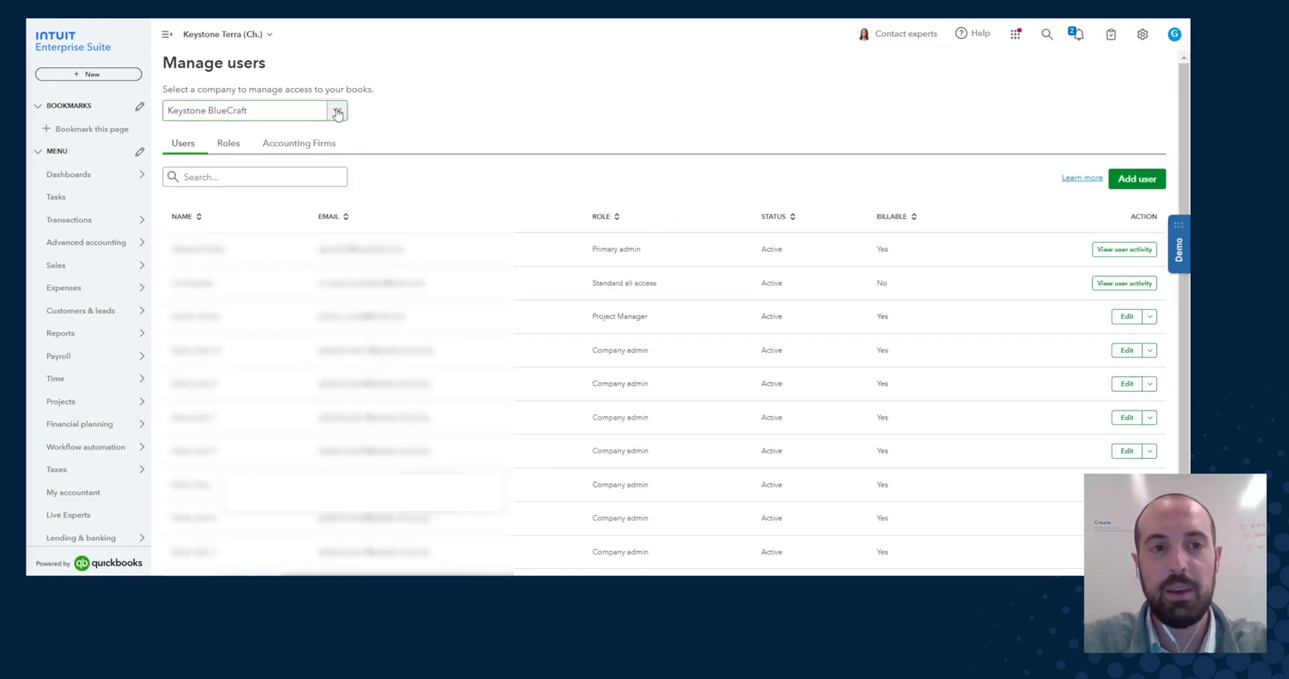
left_click(295, 133)
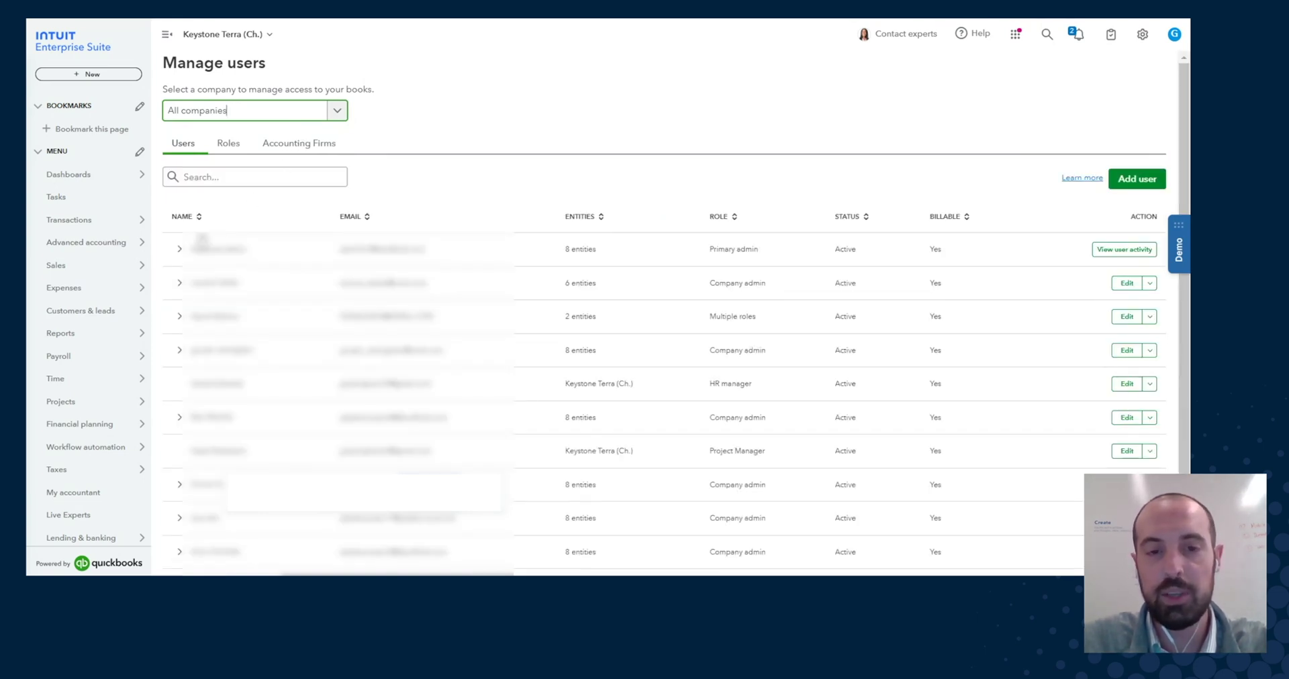
Expand the user with 2 entities to see per-company roles and open their Edit user page
left_click(178, 316)
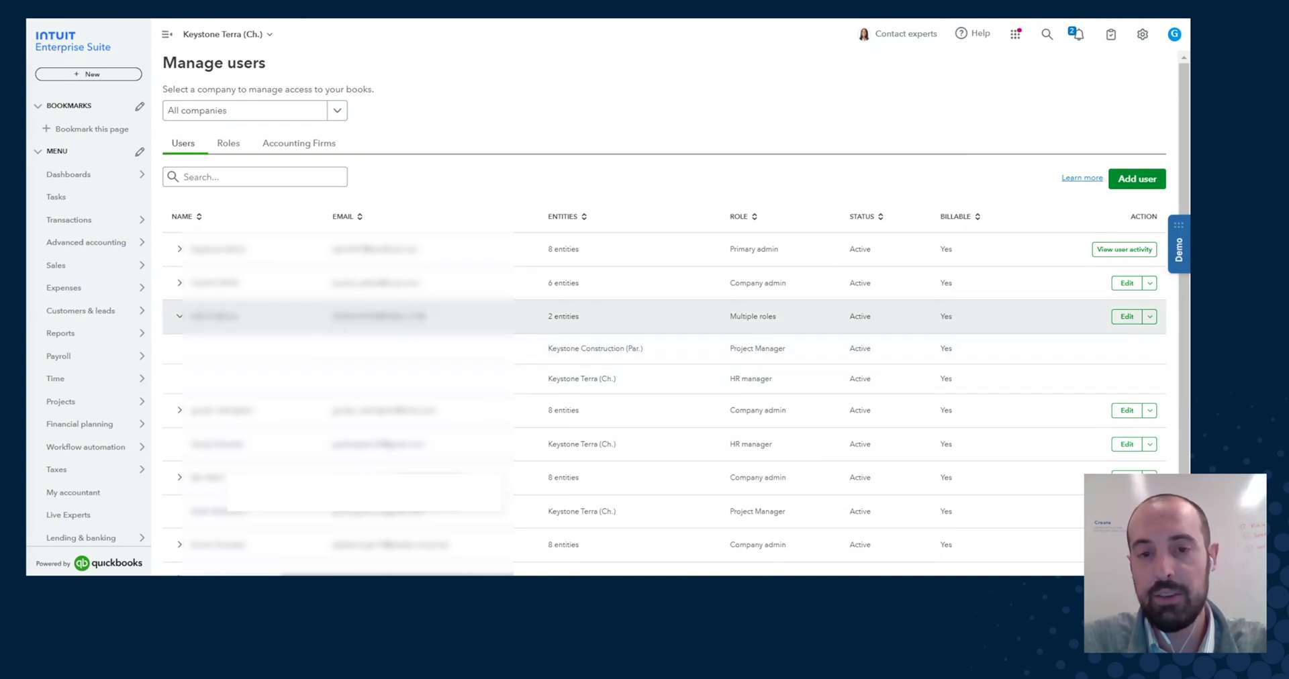
left_click(179, 316)
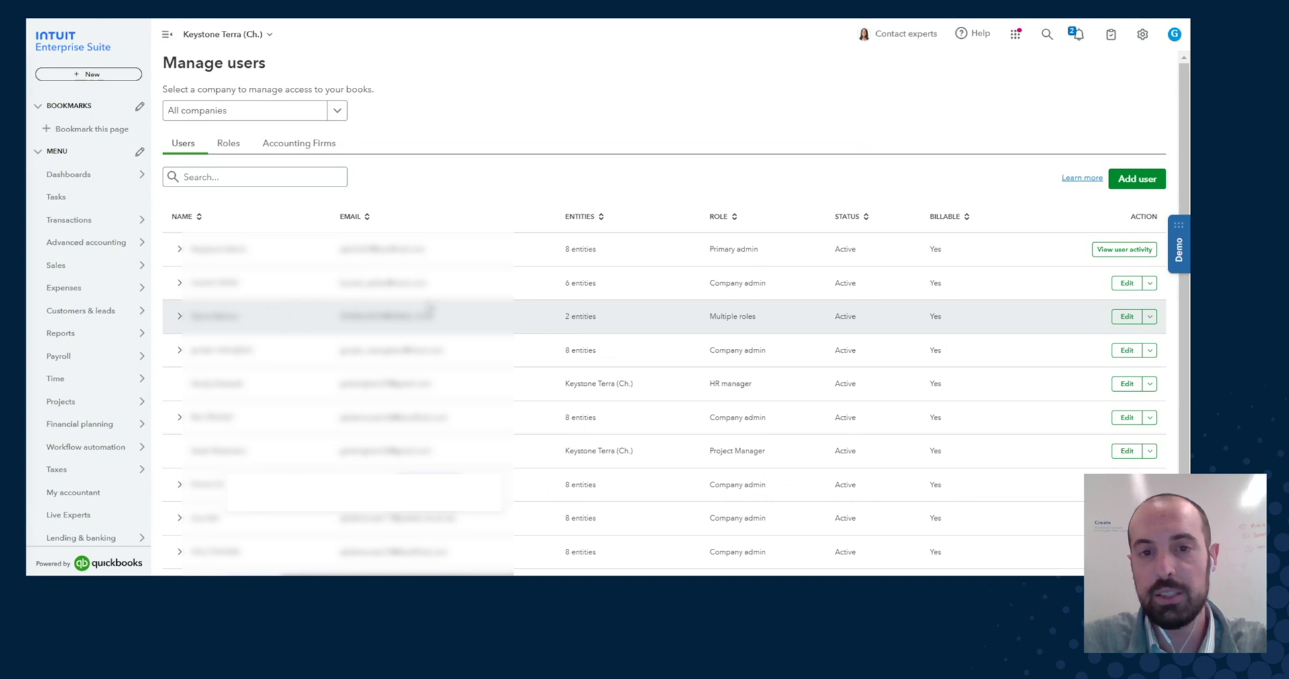
left_click_drag(557, 323, 602, 253)
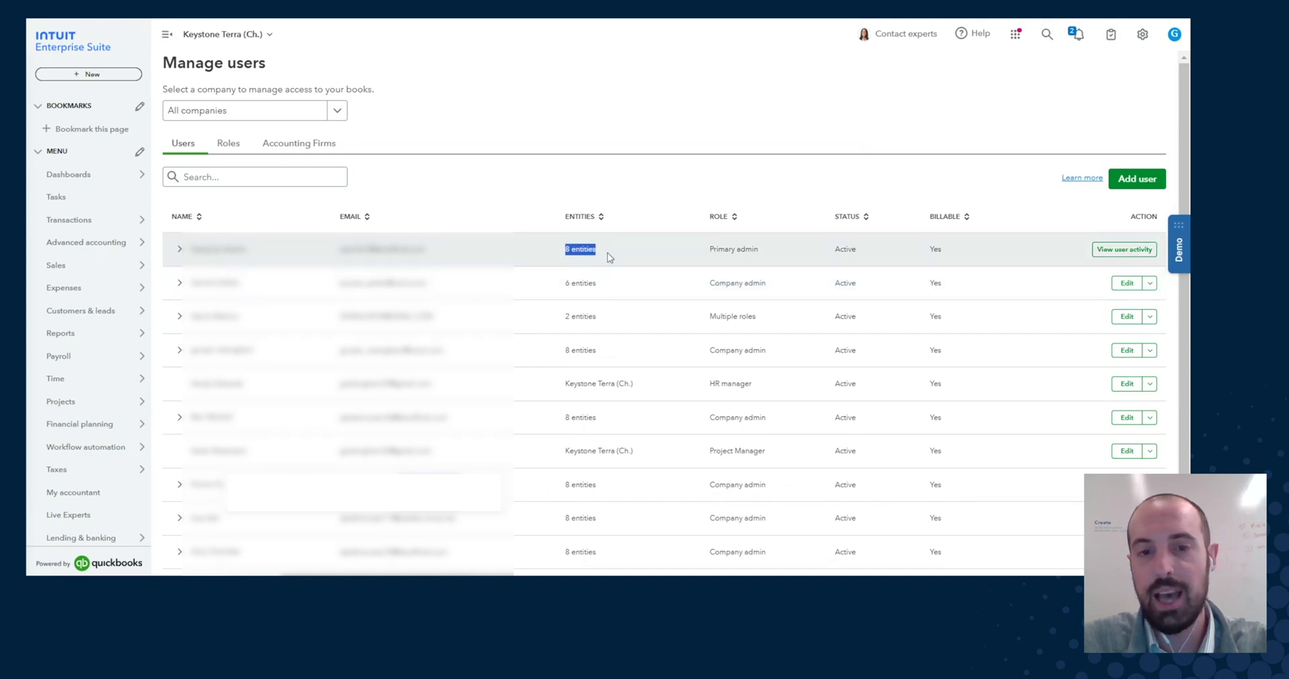
left_click(179, 316)
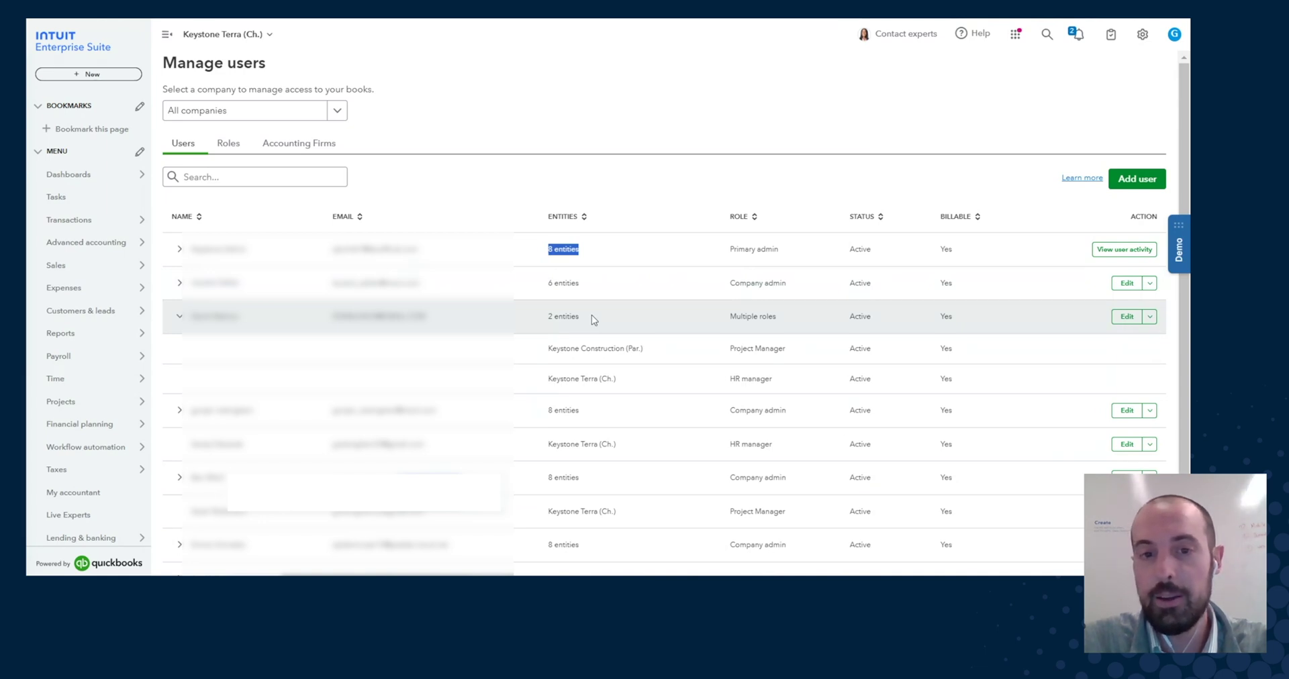
left_click(1131, 320)
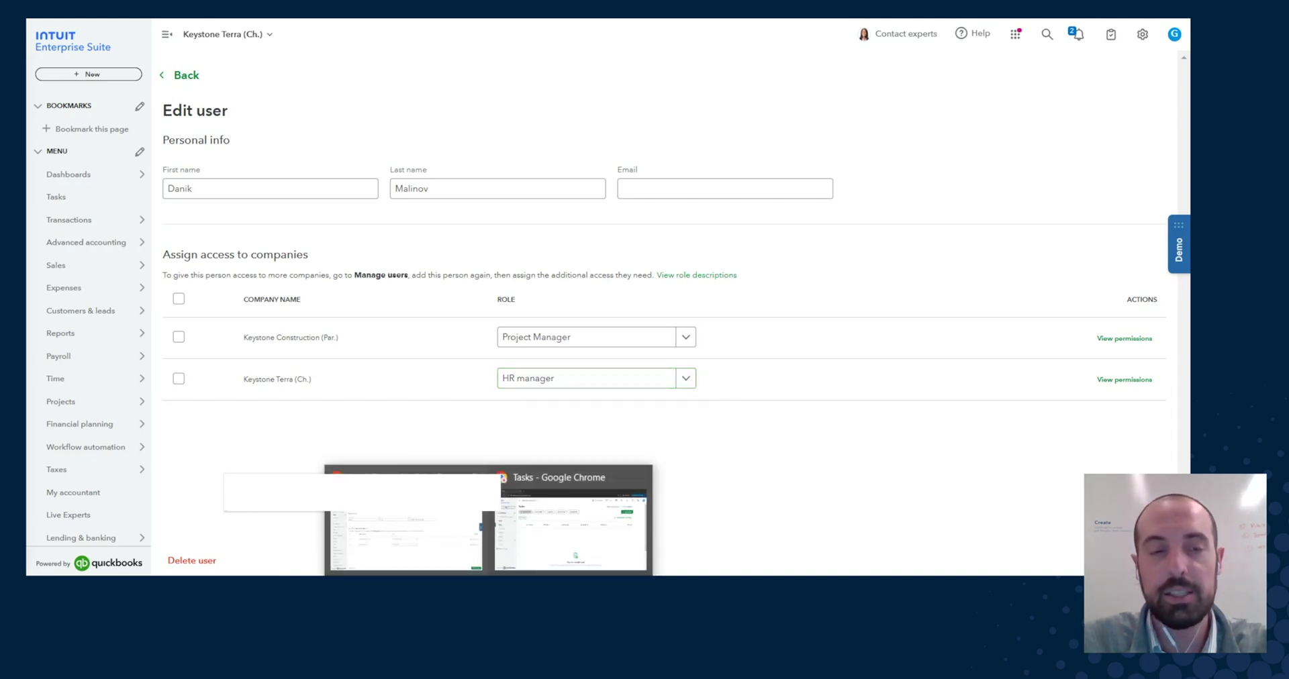
left_click(547, 559)
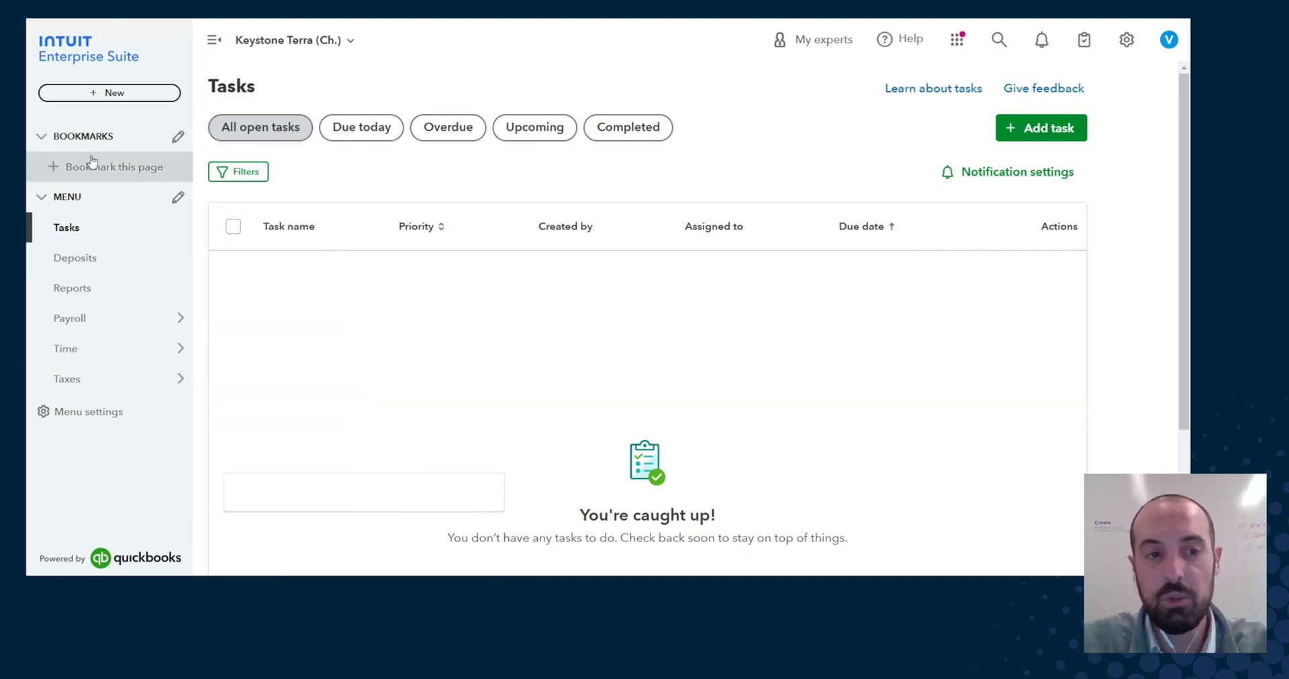
mouse_move(102, 397)
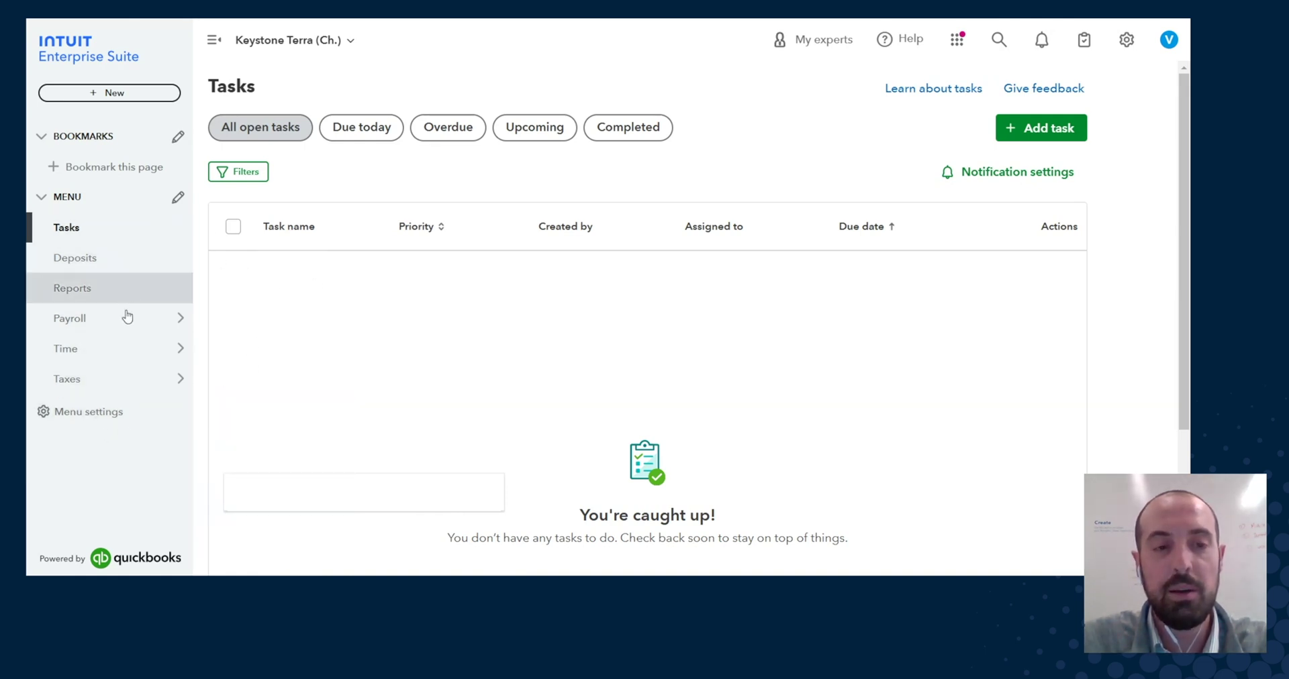
left_click(124, 94)
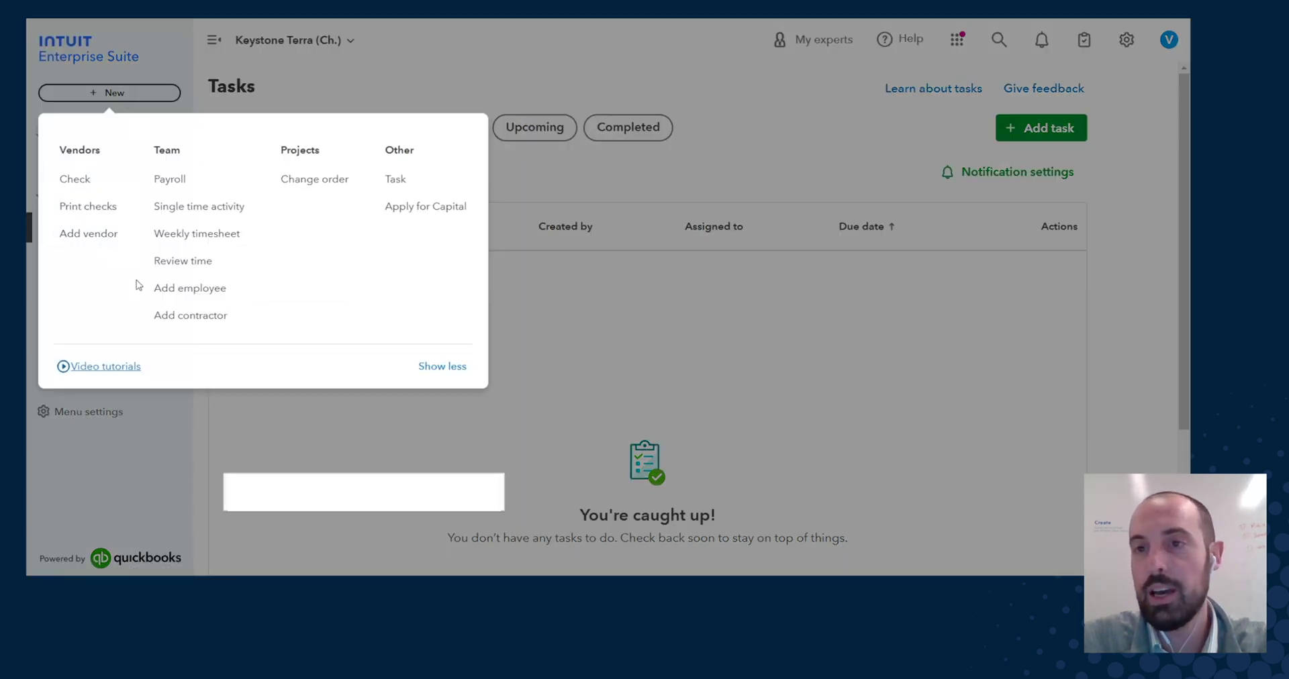
left_click(763, 363)
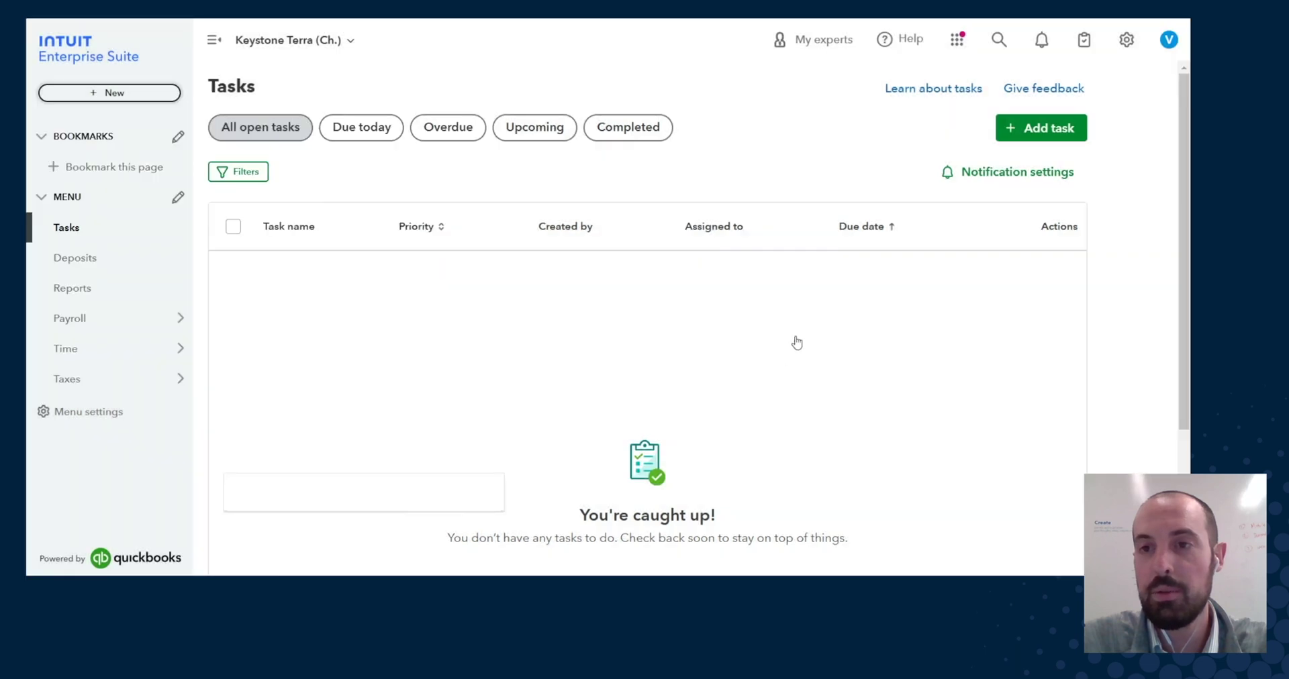
left_click(1128, 39)
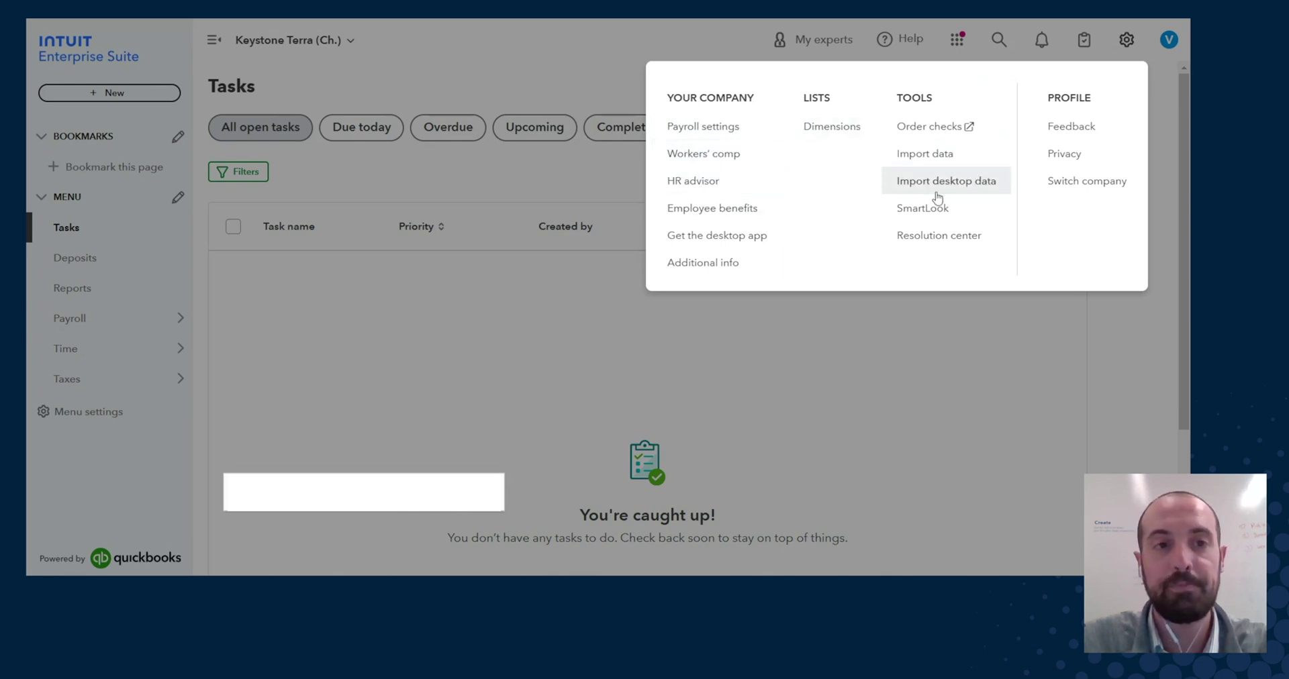
left_click(486, 297)
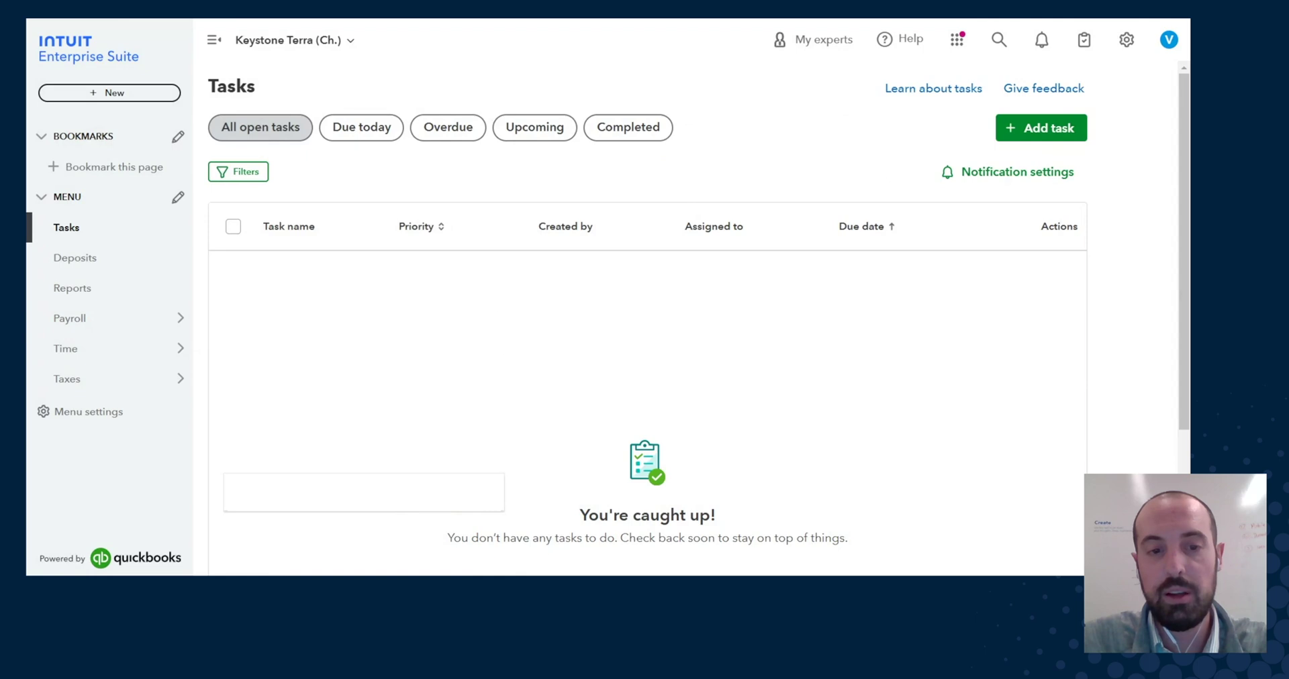
mouse_move(488, 574)
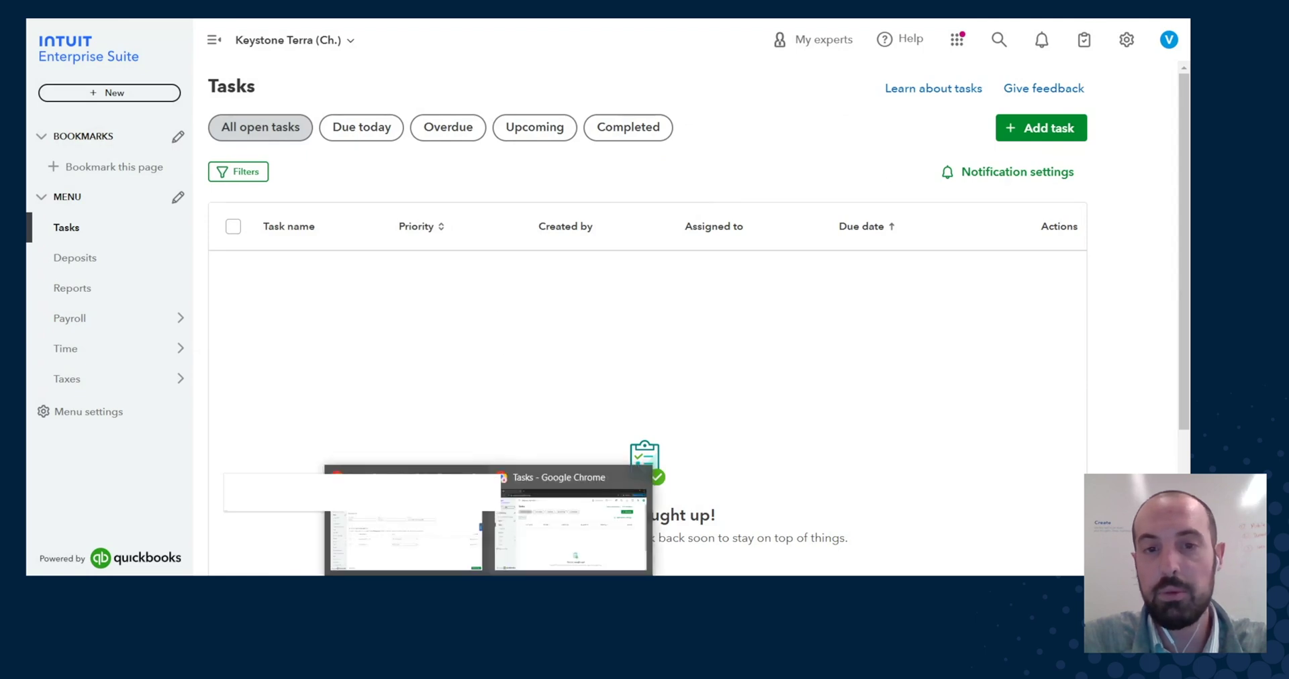
left_click(428, 549)
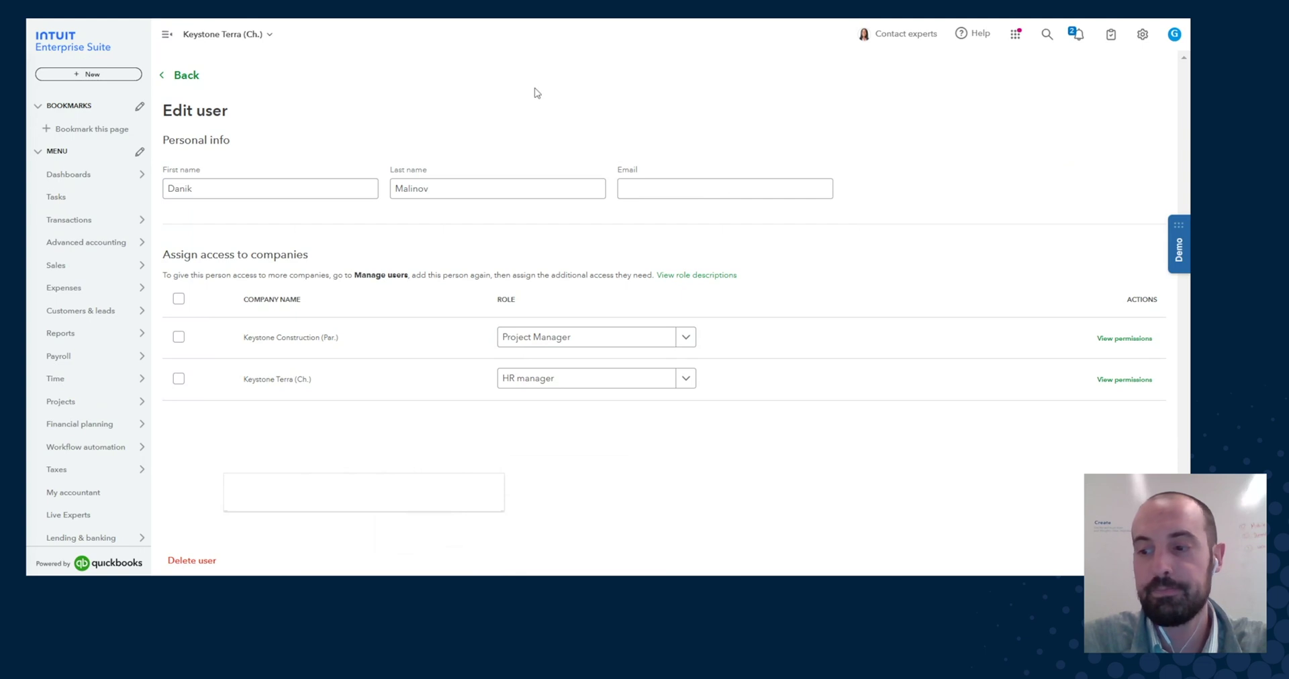
Return from Manage users and open Bank transactions for 1010 Checking, showing 107 to review
left_click(187, 76)
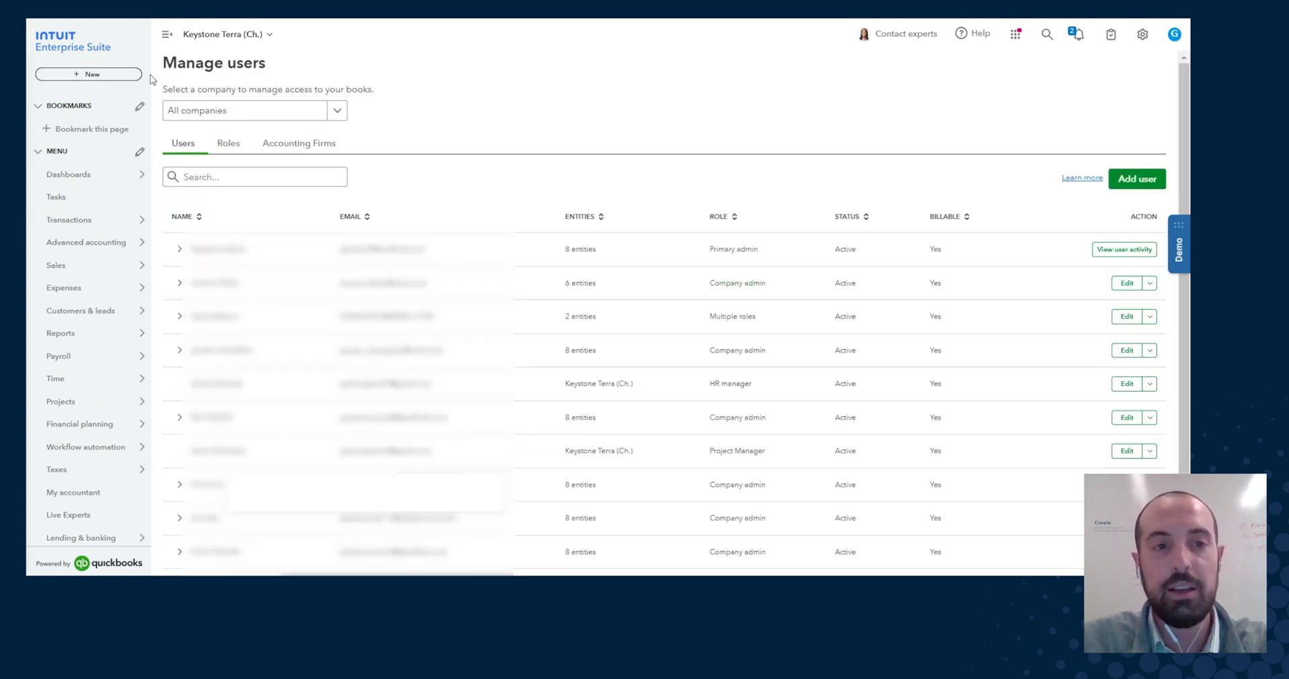
mouse_move(103, 230)
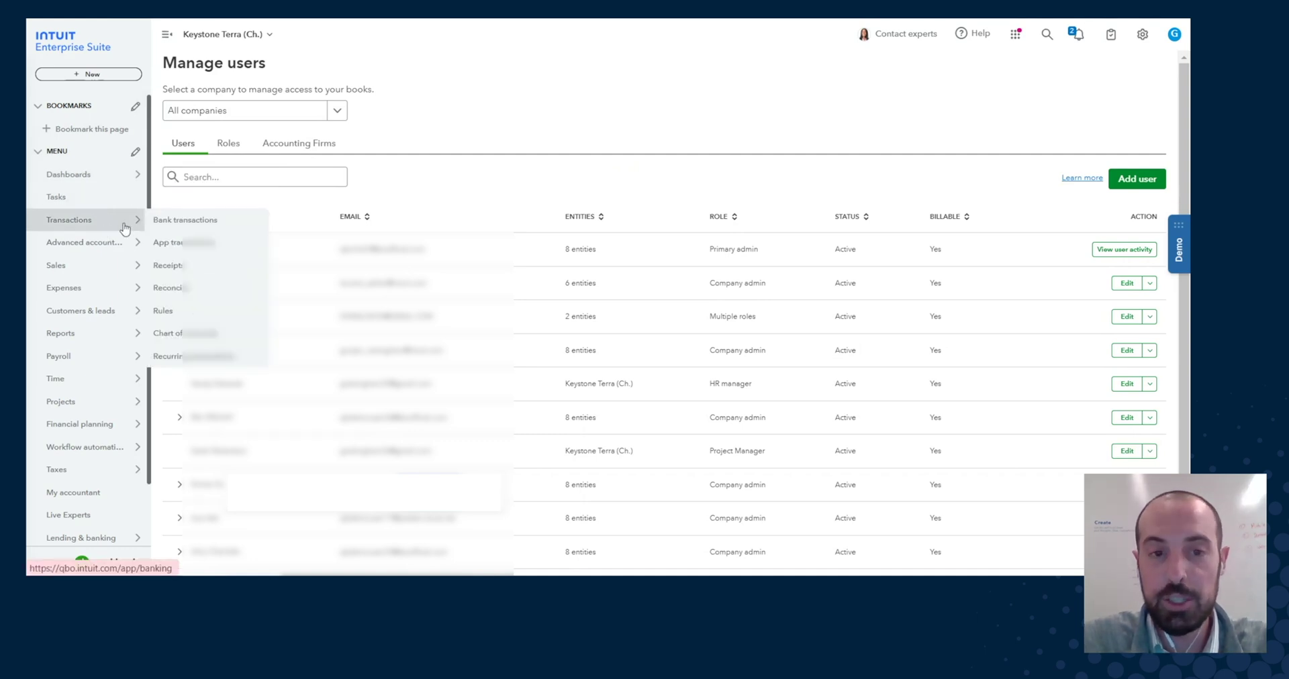
left_click(160, 226)
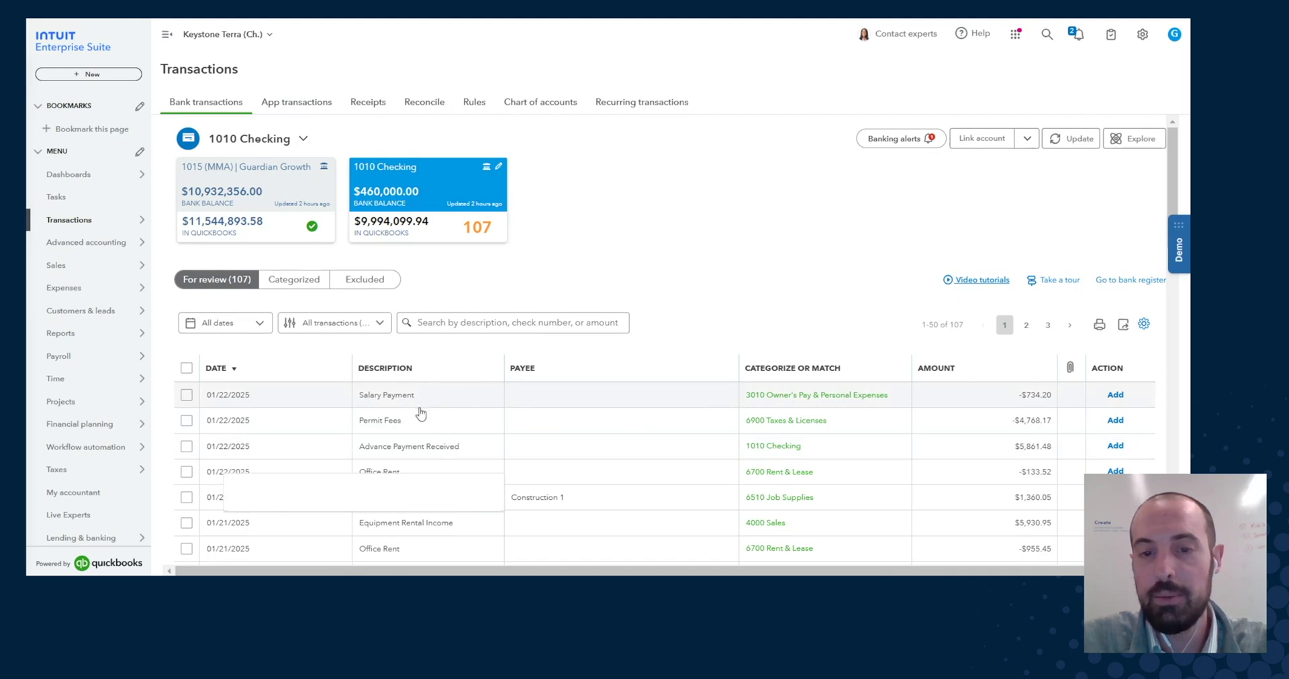
Tag the Permit Fees transaction as Commercial:General Contractor with Earthwork set to Excavating
left_click(433, 426)
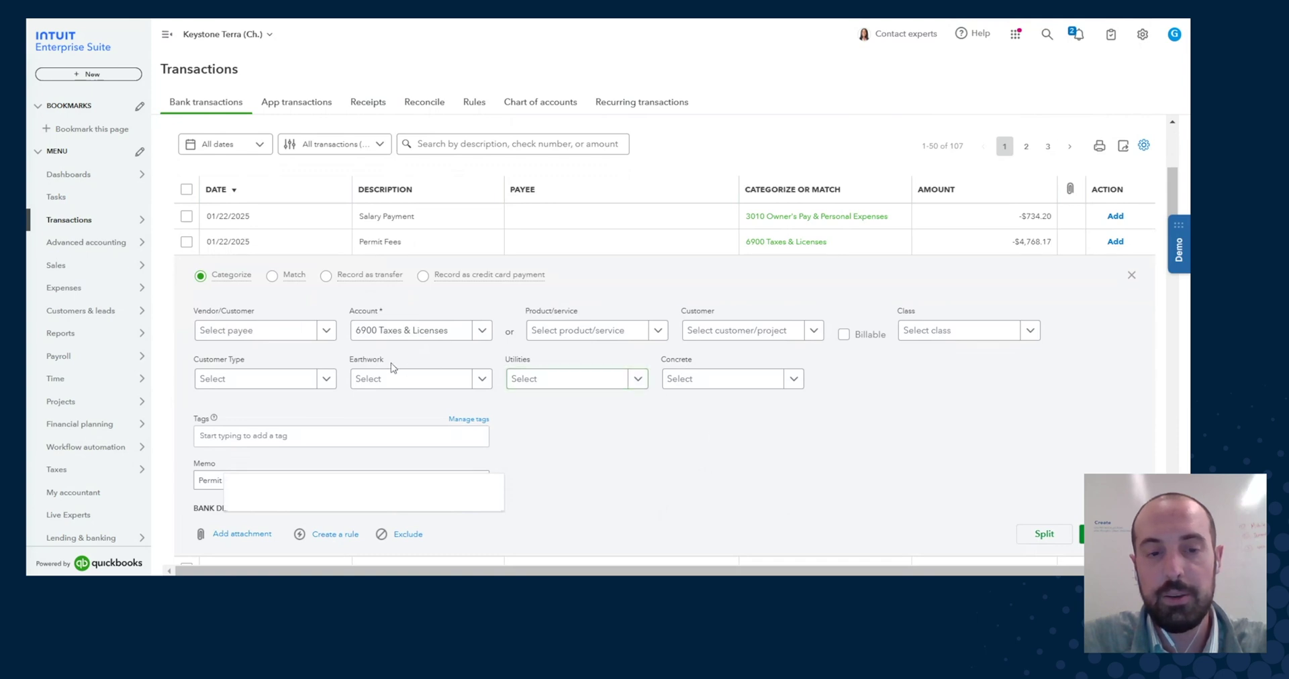
left_click(321, 380)
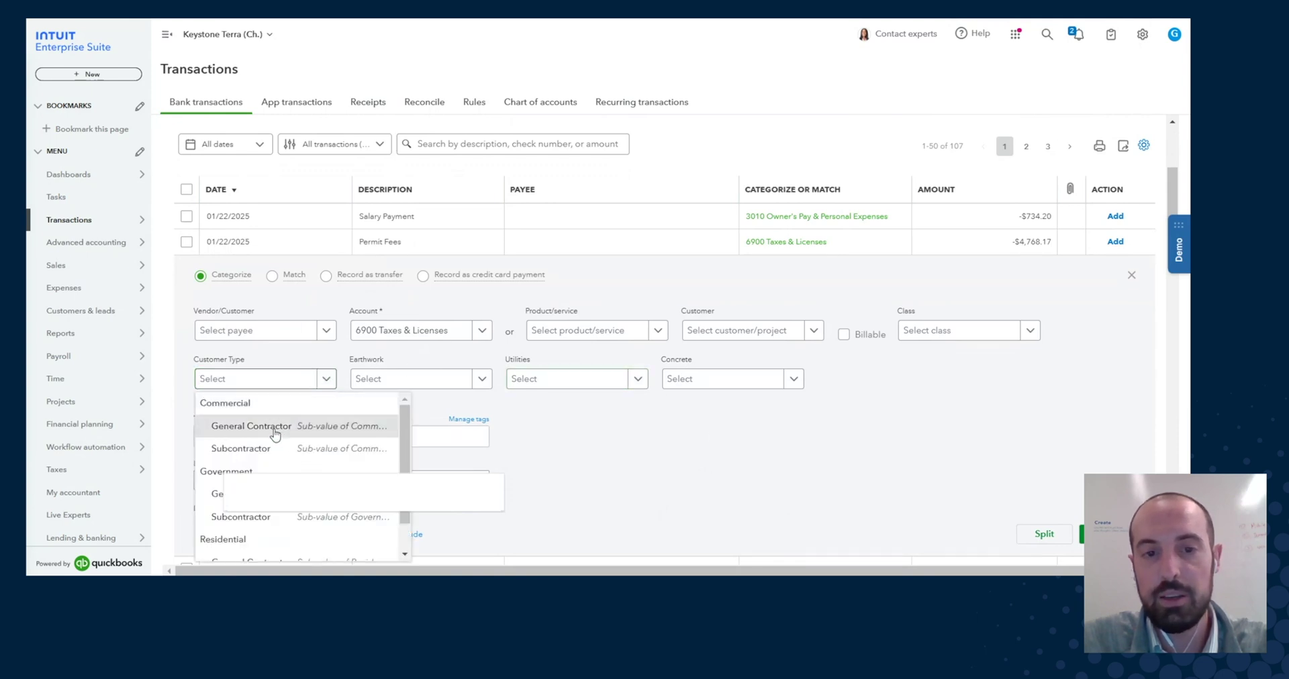
left_click(278, 426)
left_click(417, 379)
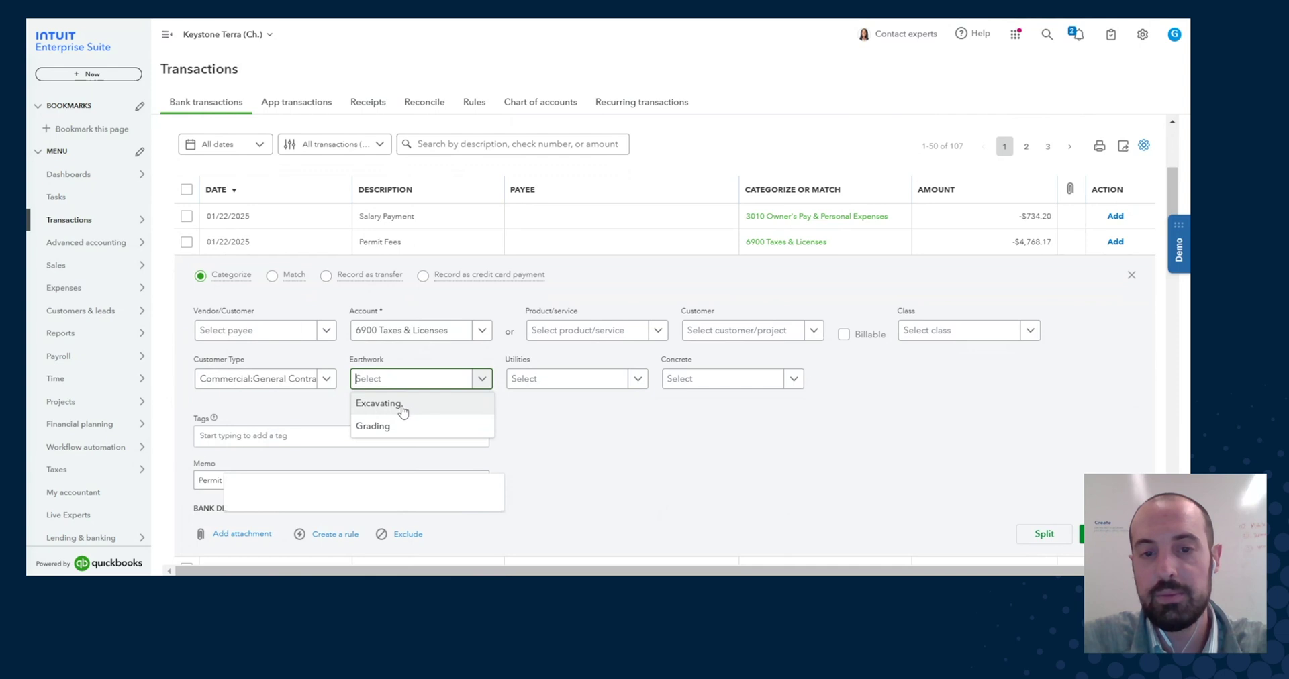
left_click(401, 404)
Set Utilities to Electrical, Concrete to Poured Concrete Foundations and class Location A, then add it
left_click(548, 377)
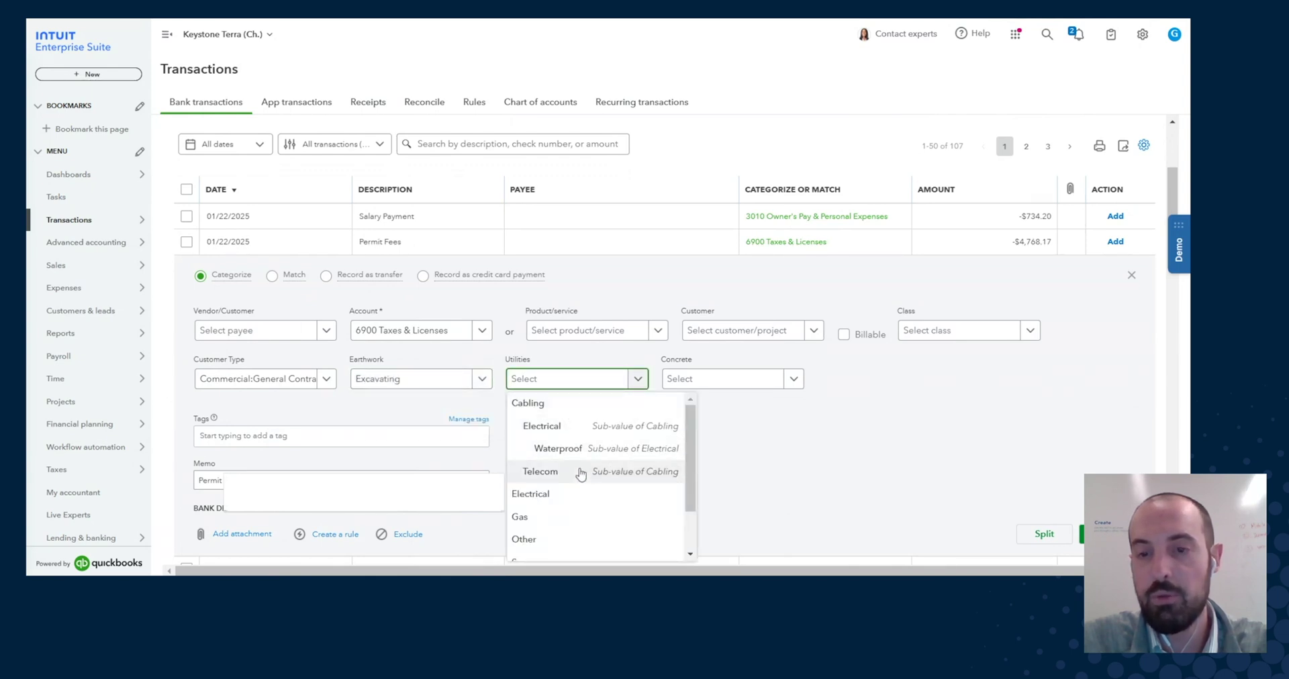
left_click(576, 493)
left_click(710, 379)
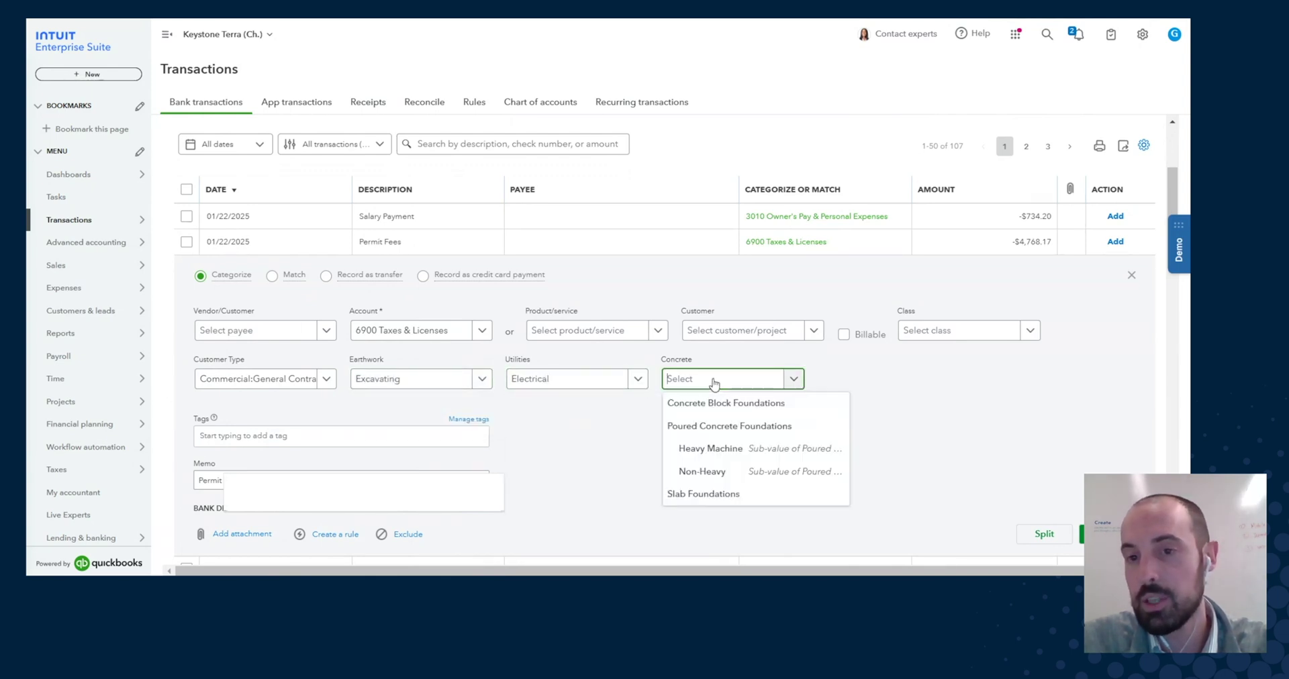
left_click(722, 424)
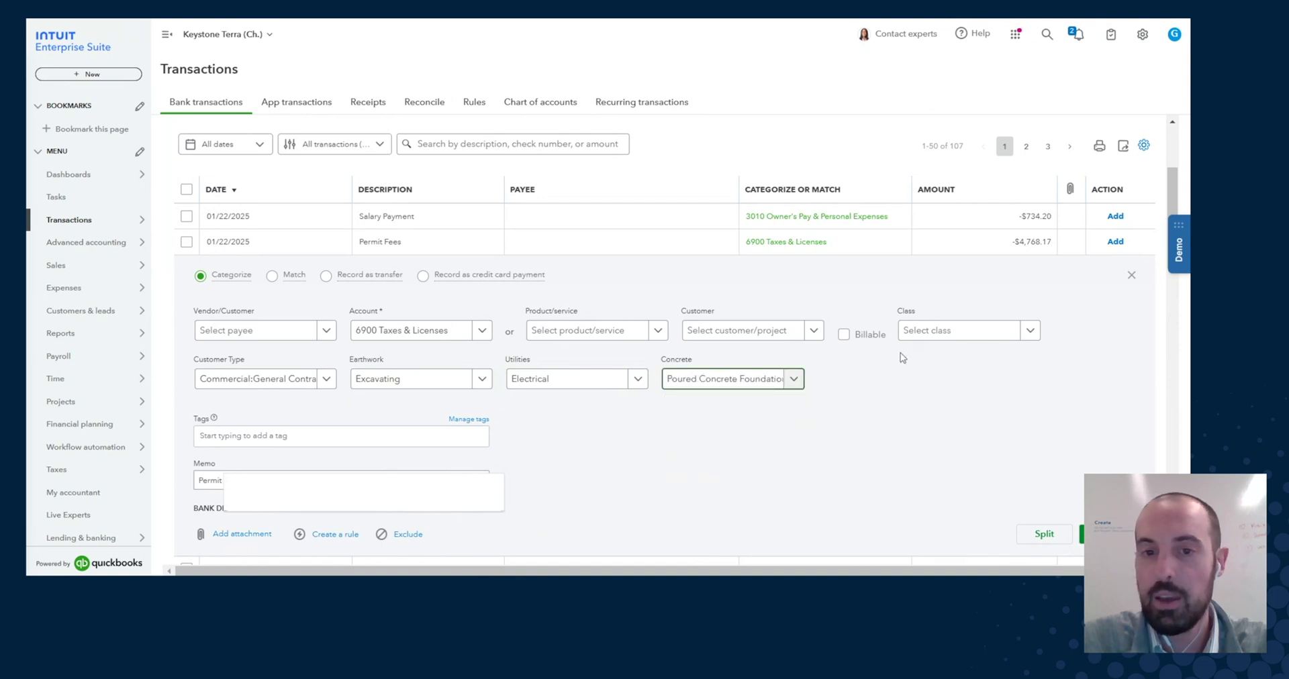
left_click(943, 332)
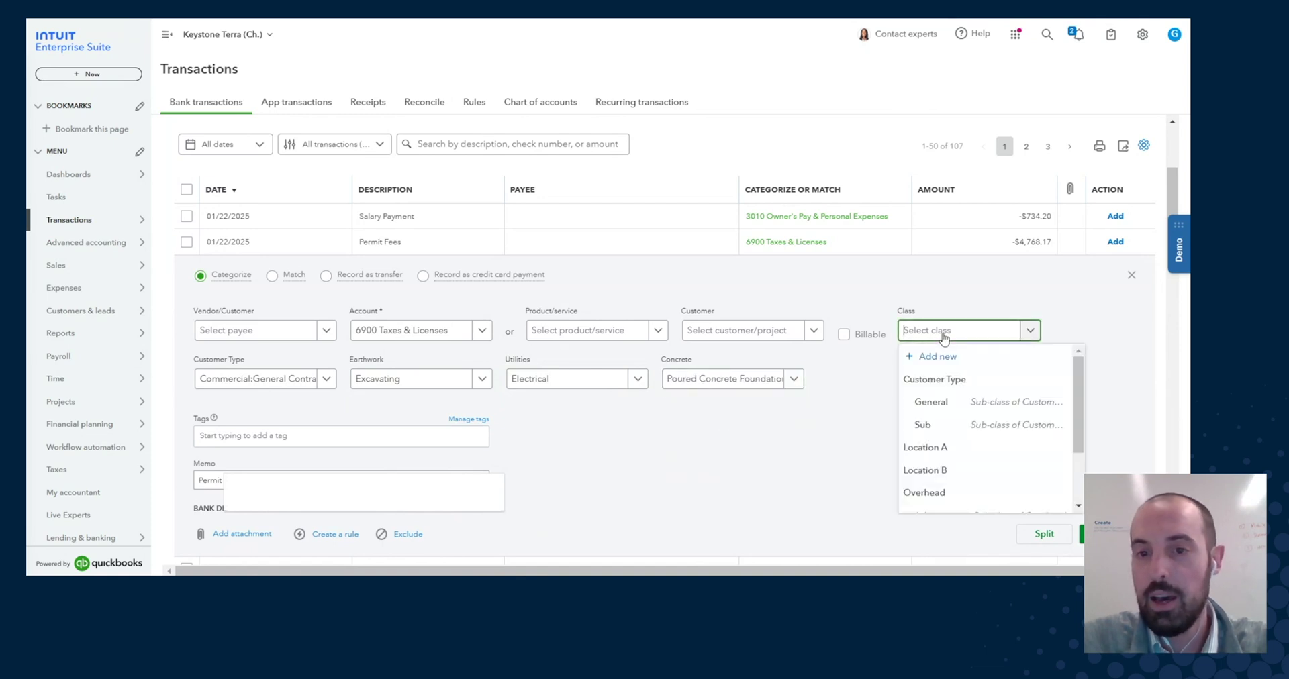
left_click(953, 448)
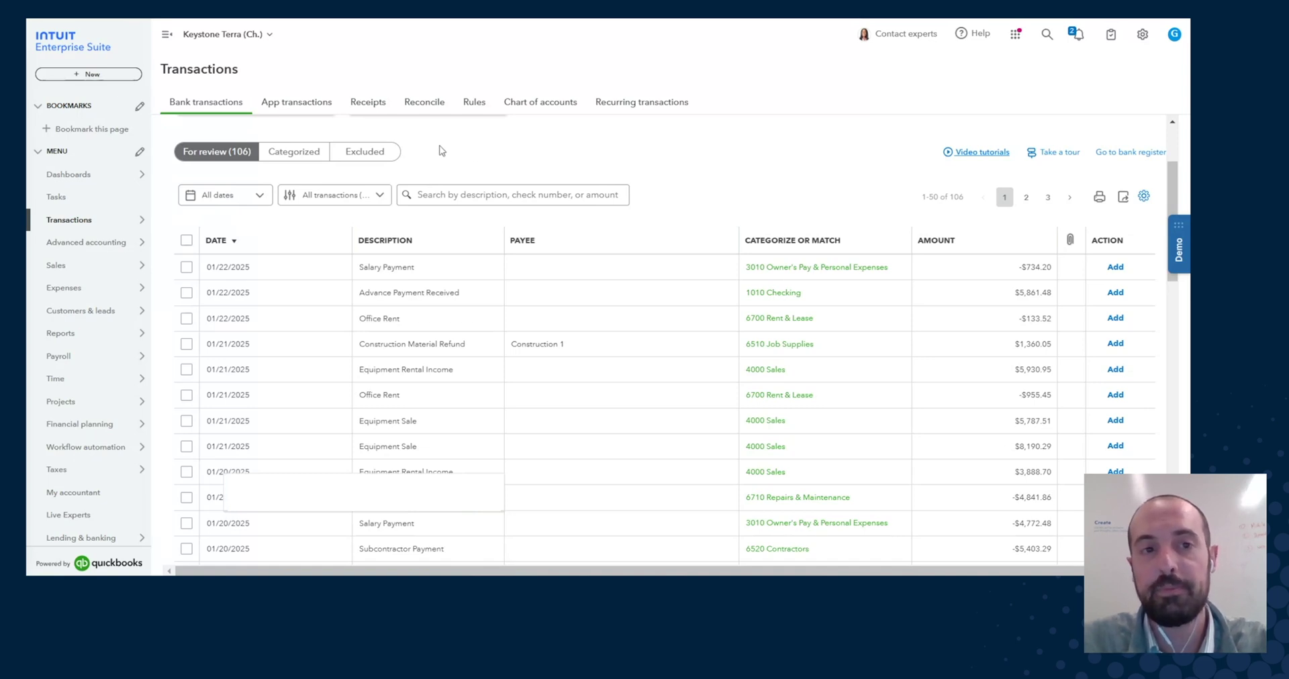
left_click(72, 175)
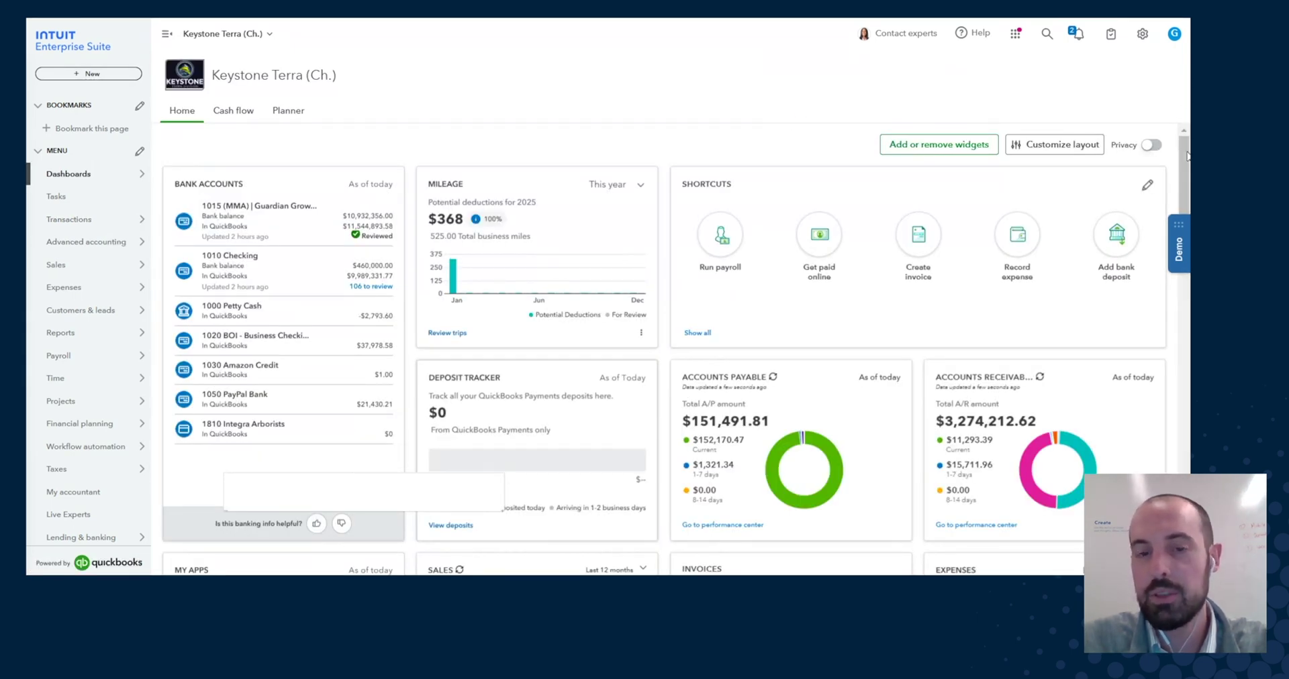
Scroll the Home dashboard down to the financial ratio and Profit & Loss widgets
left_click_drag(1185, 189, 1187, 334)
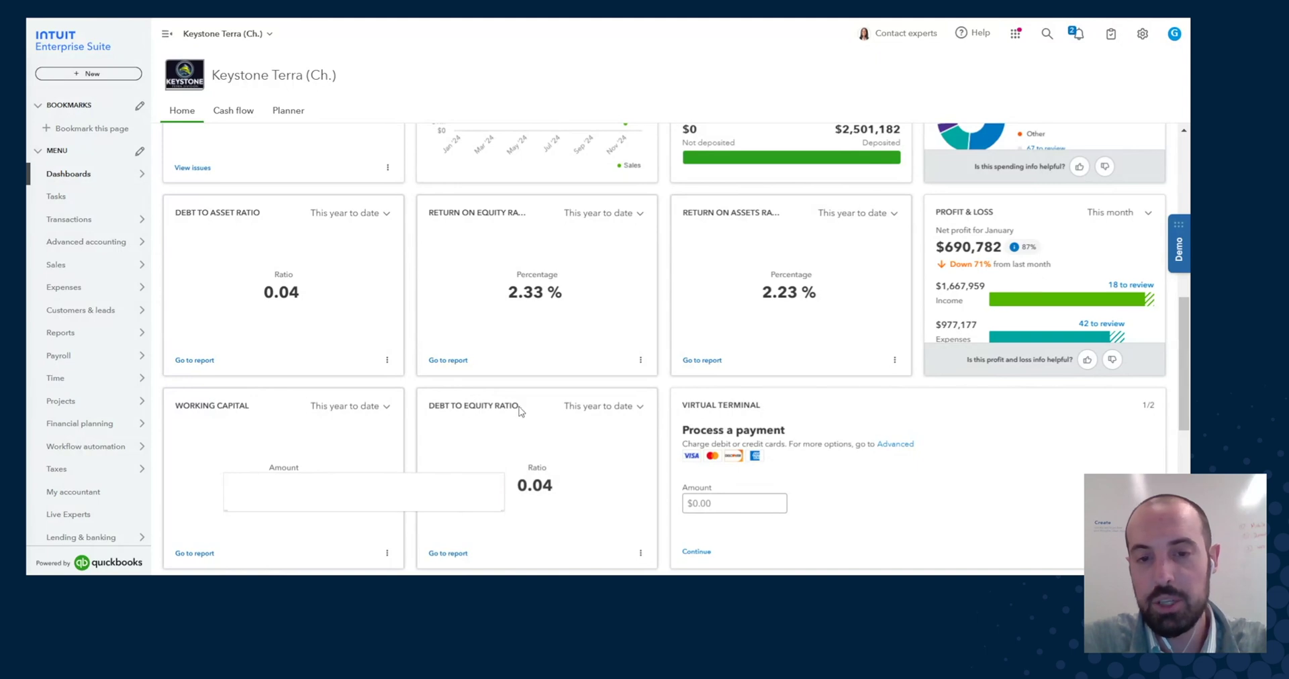
scroll(563, 380, "down", 1)
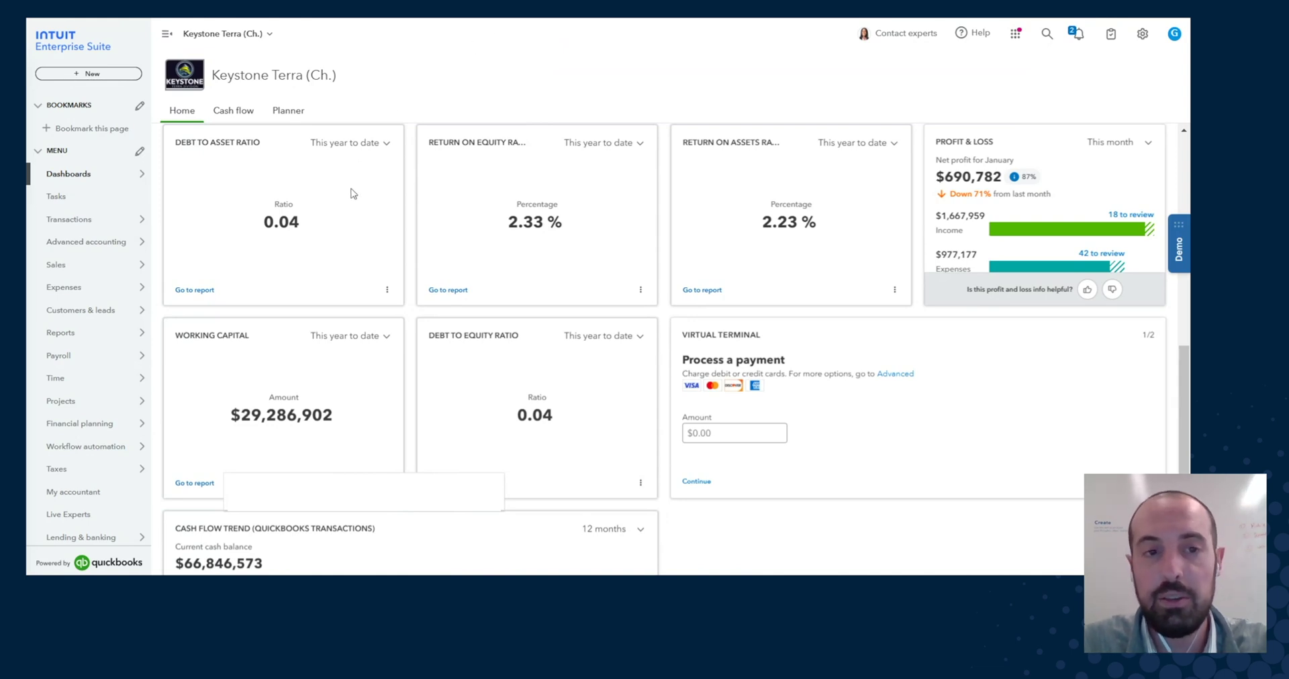
scroll(352, 193, "up", 1)
scroll(353, 194, "down", 1)
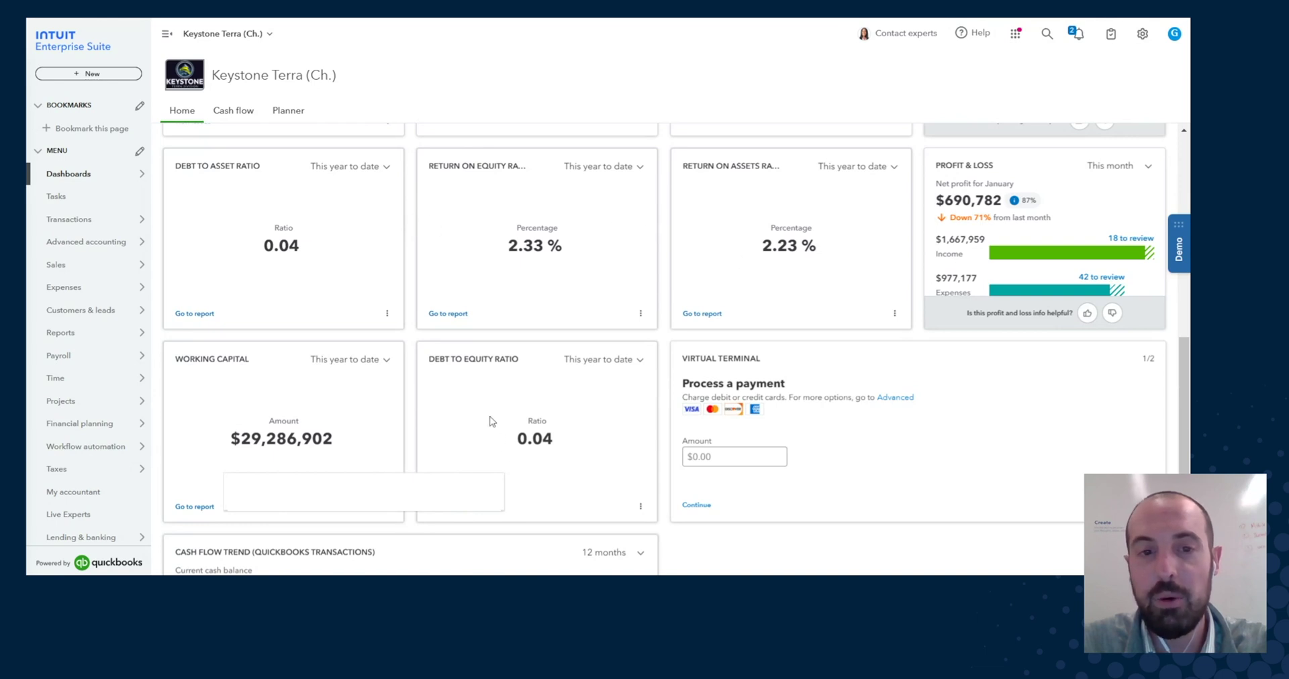
Open the year-to-date Balance Sheet behind the Return on Equity widget and scroll through it
left_click(456, 316)
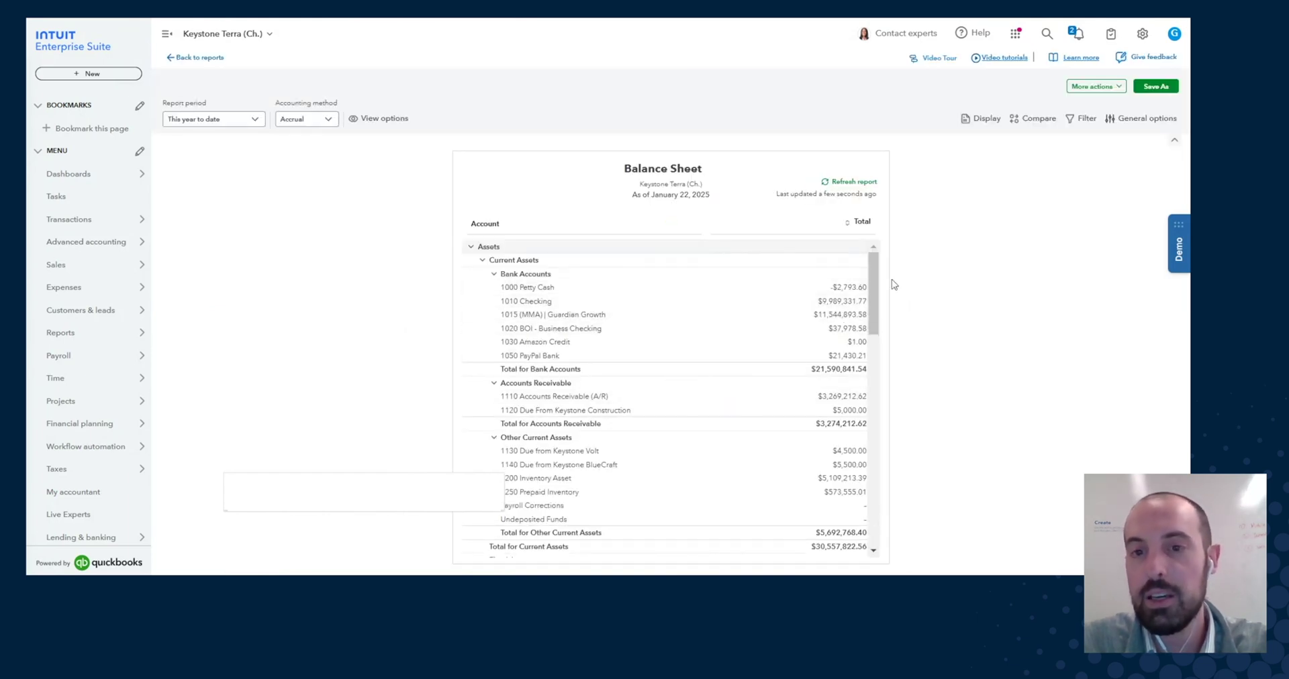
left_click_drag(876, 289, 900, 465)
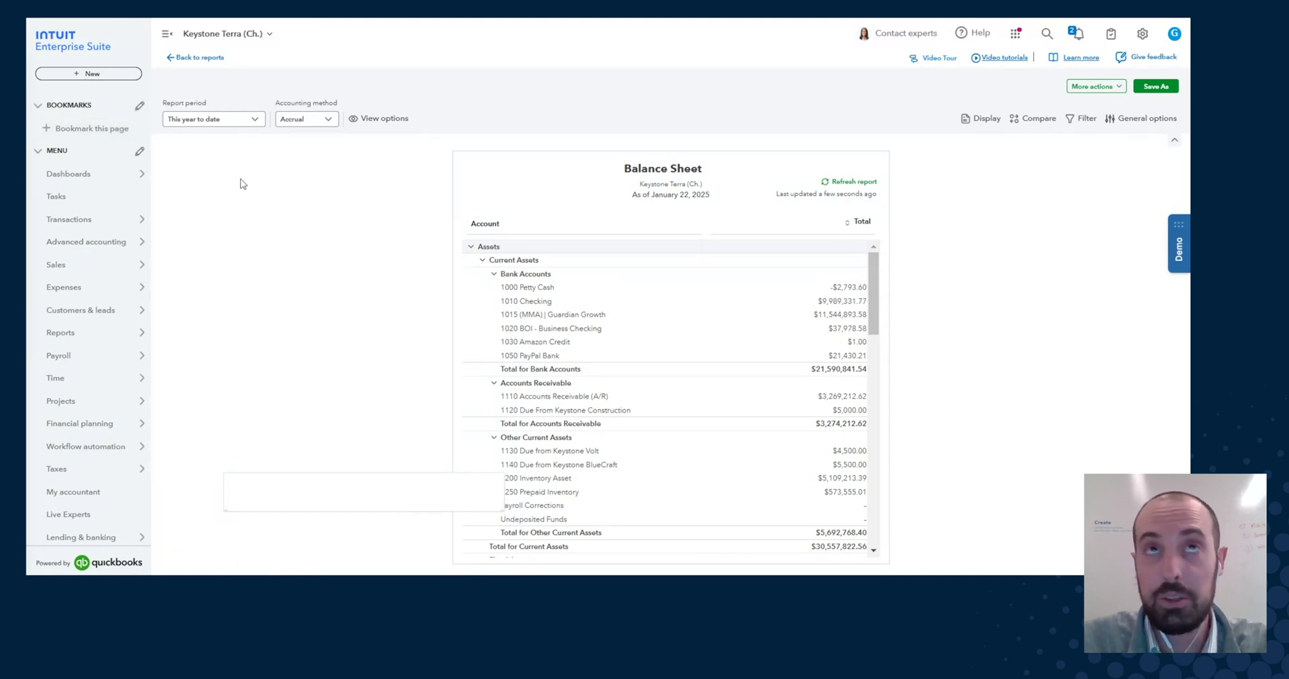
mouse_move(73, 408)
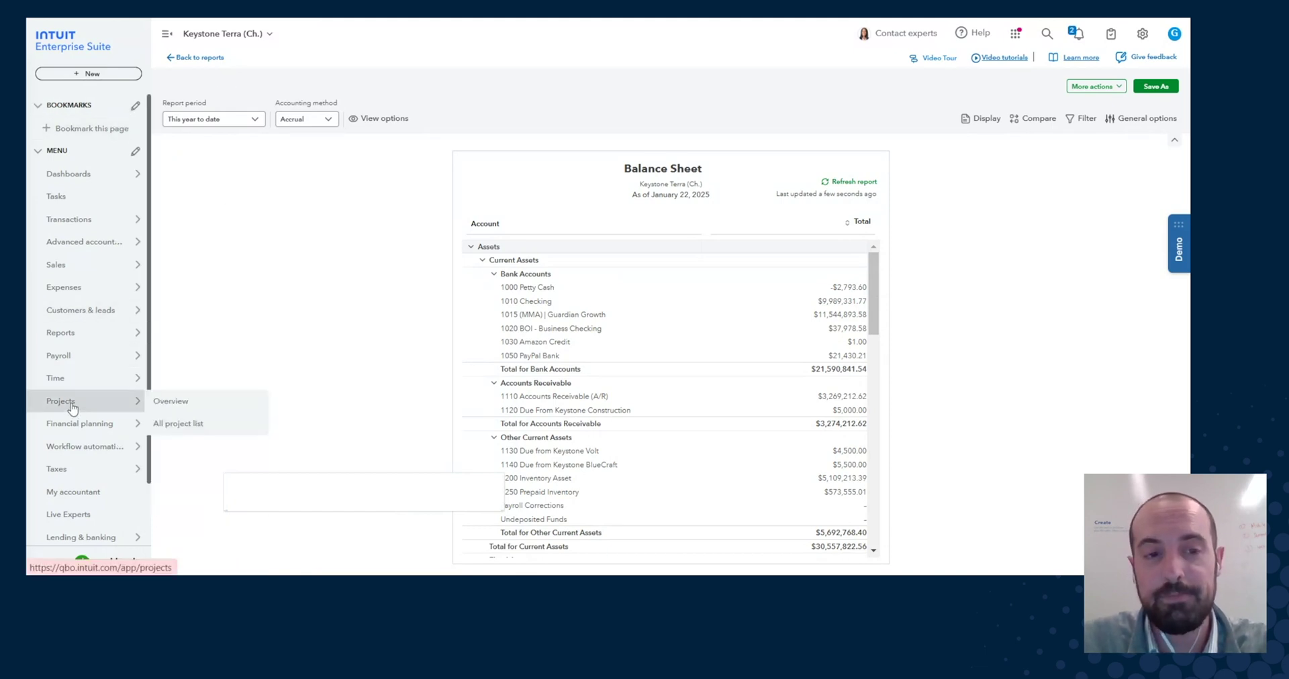
left_click(72, 408)
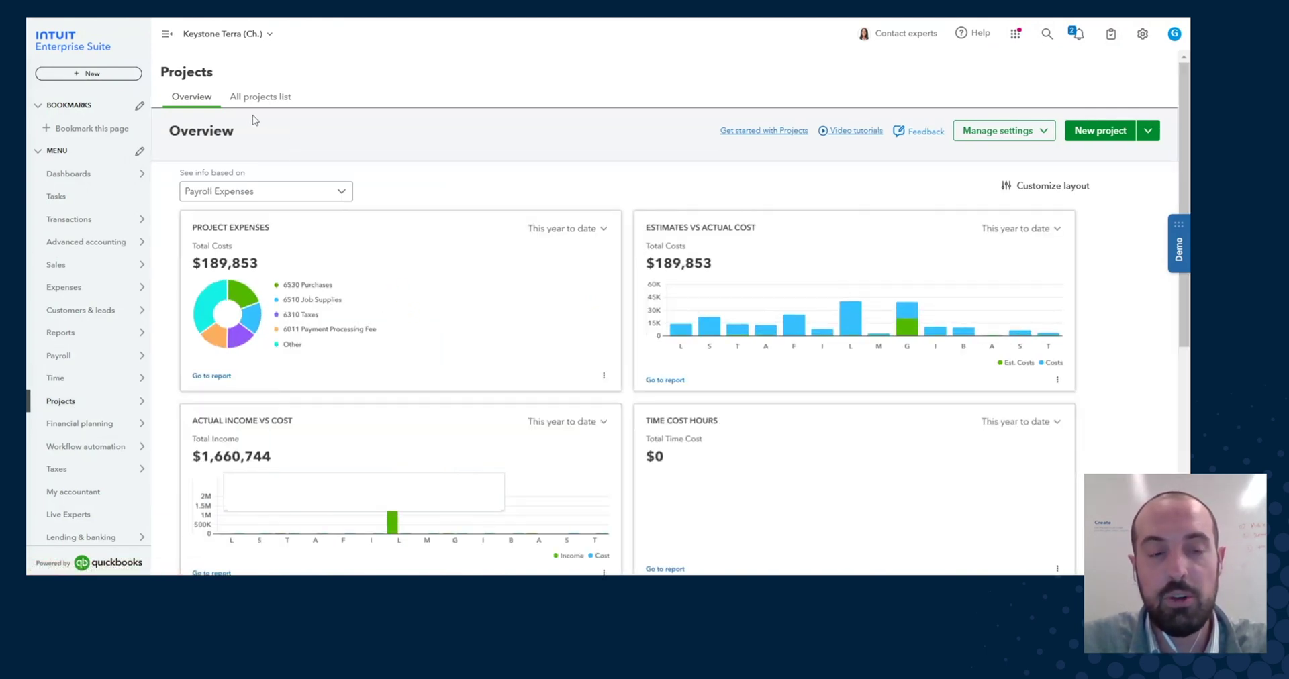
Open TidalWave - Farmer's Market (Lot Build) 1 from All projects and scroll to its tasks
left_click(260, 100)
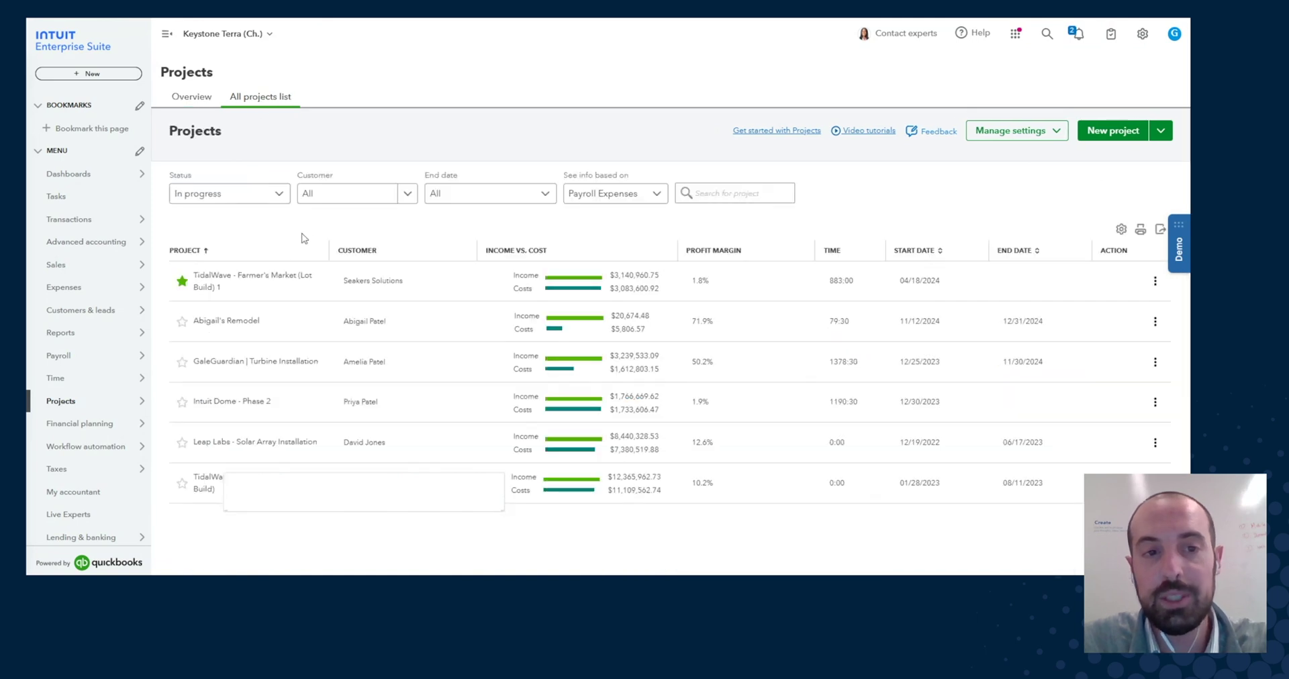
left_click(268, 281)
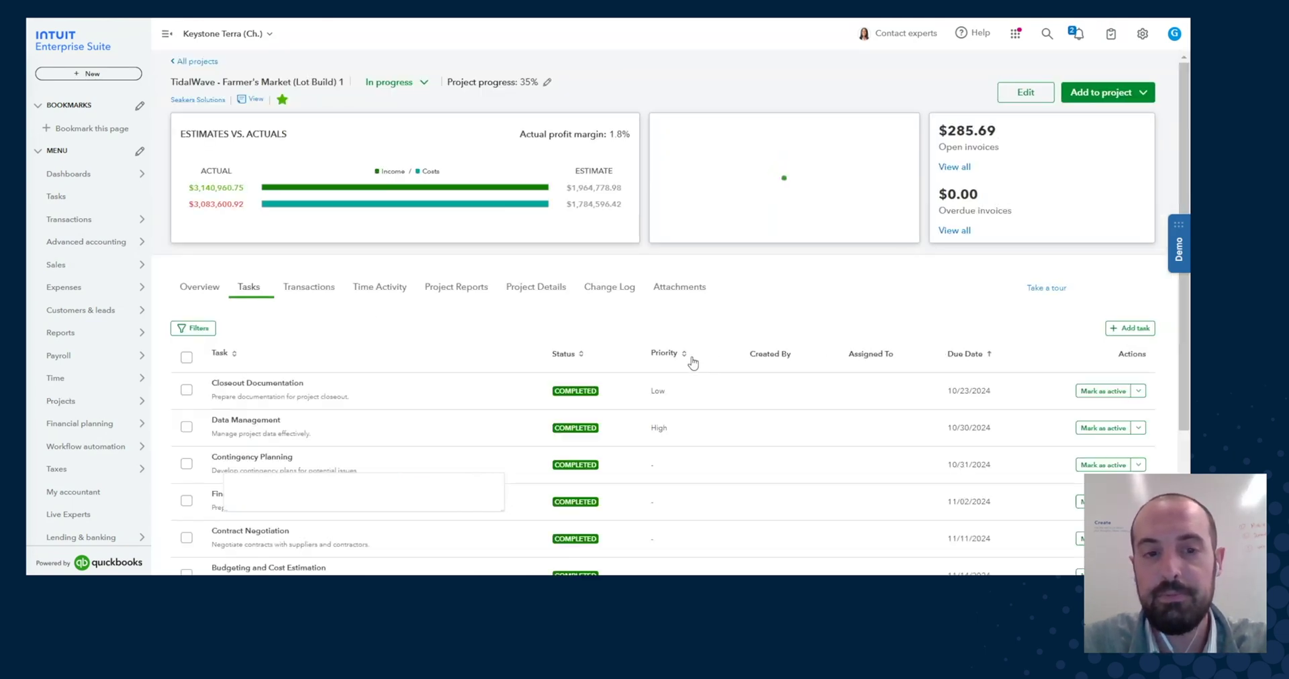
scroll(693, 363, "down", 2)
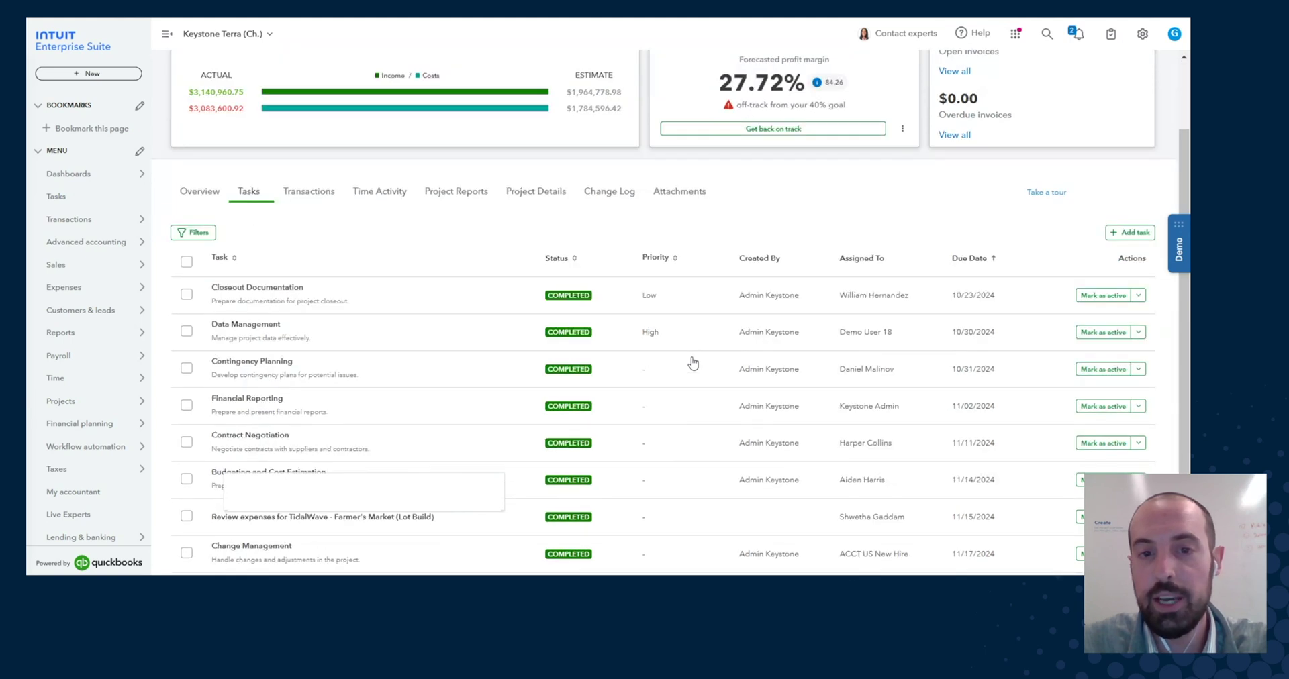
scroll(693, 363, "down", 2)
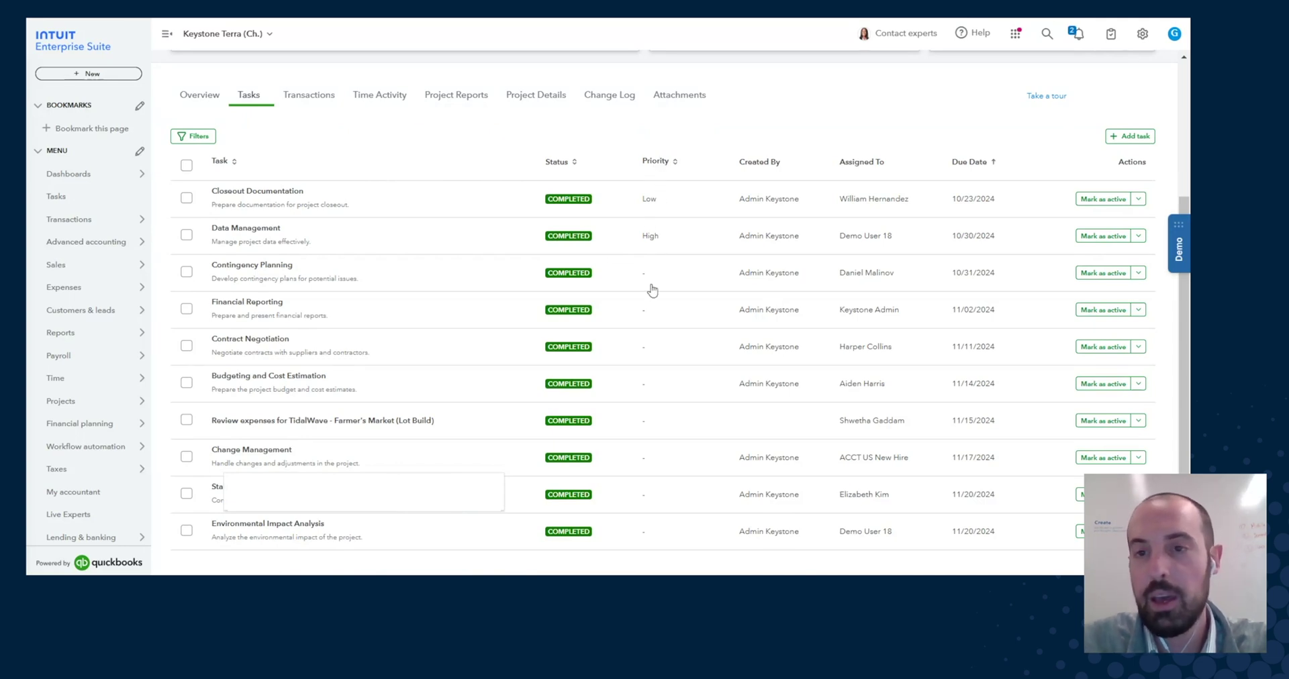
left_click(1130, 136)
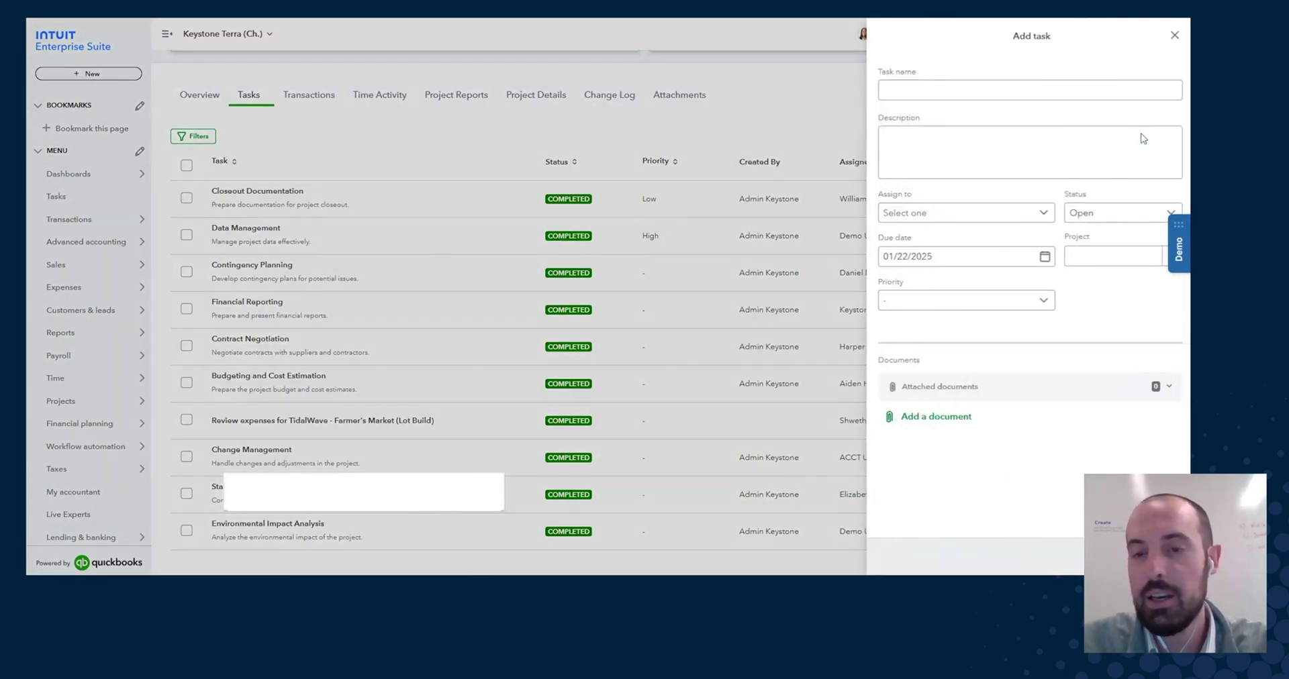
left_click(1040, 302)
left_click(1040, 304)
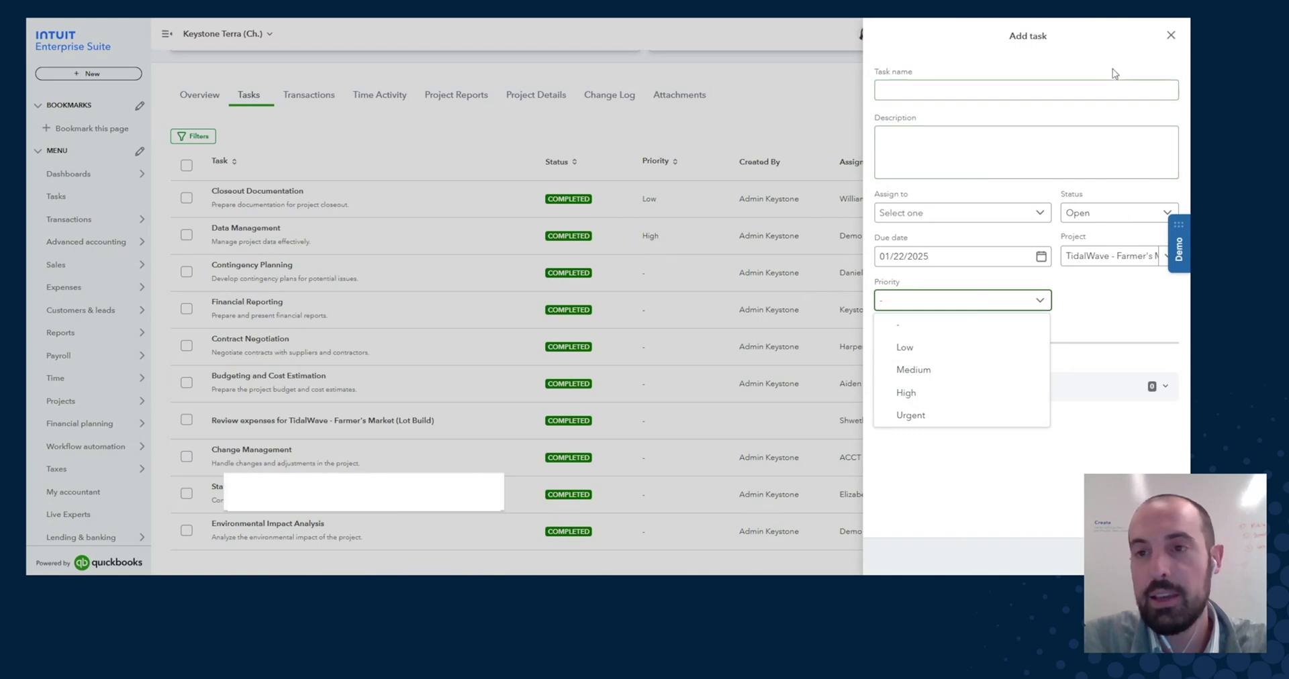
left_click(1171, 35)
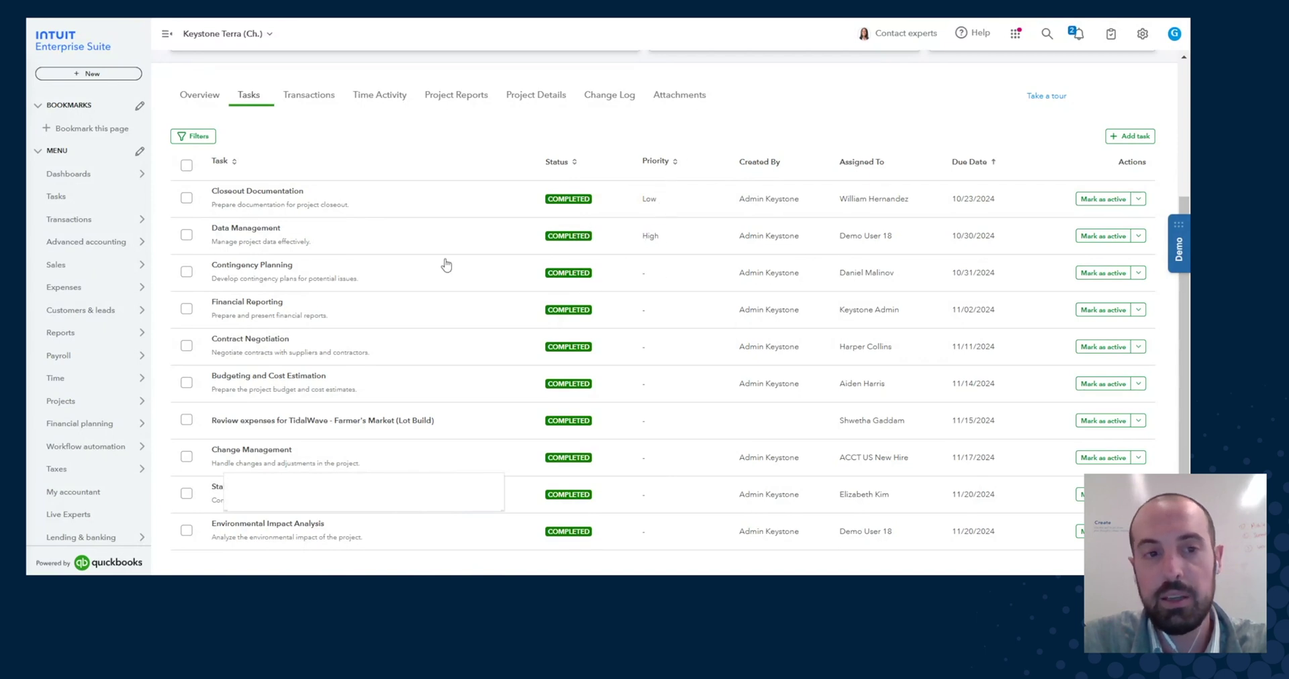
Save Contingency Planning with Urgent priority and sort the task list by priority, Urgent first
left_click(651, 280)
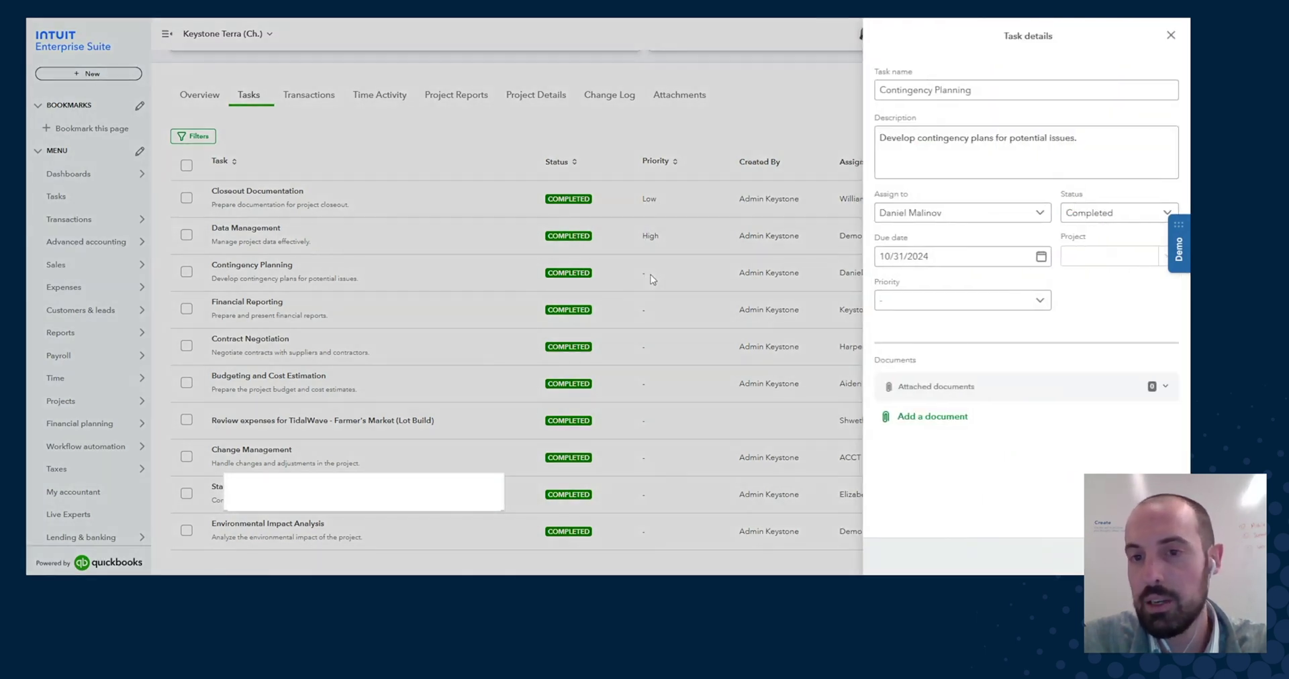
left_click(946, 306)
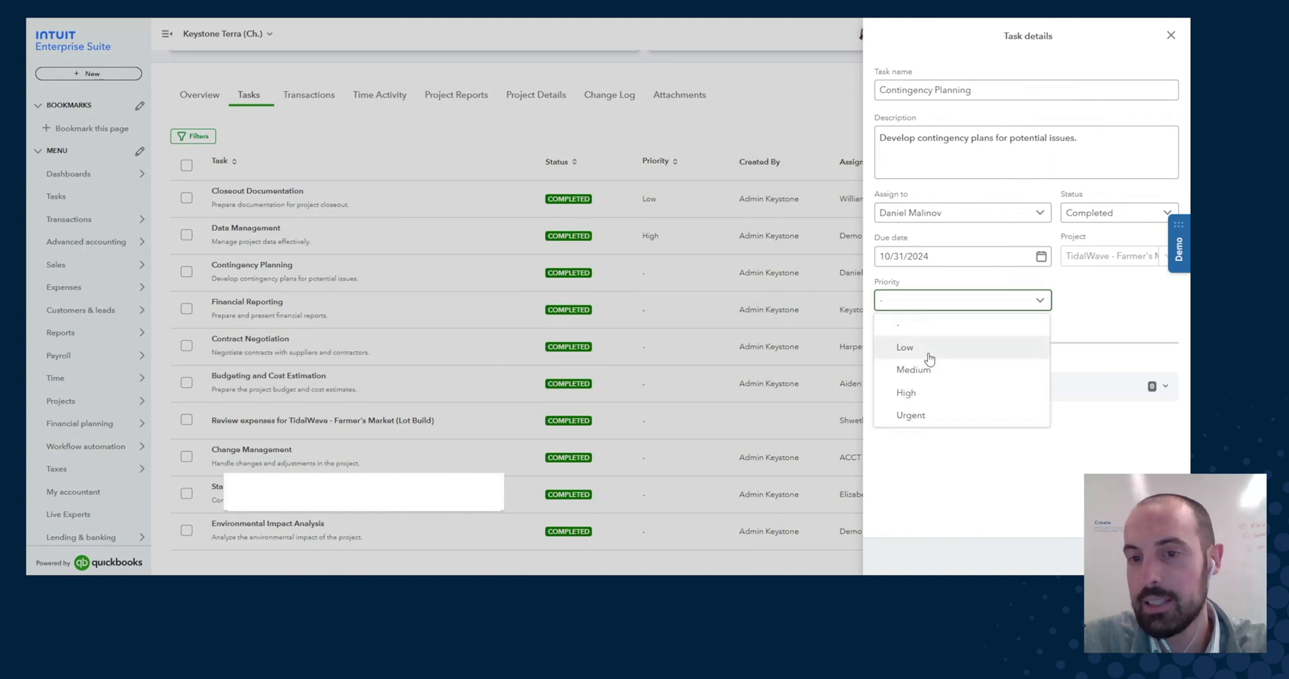
left_click(926, 415)
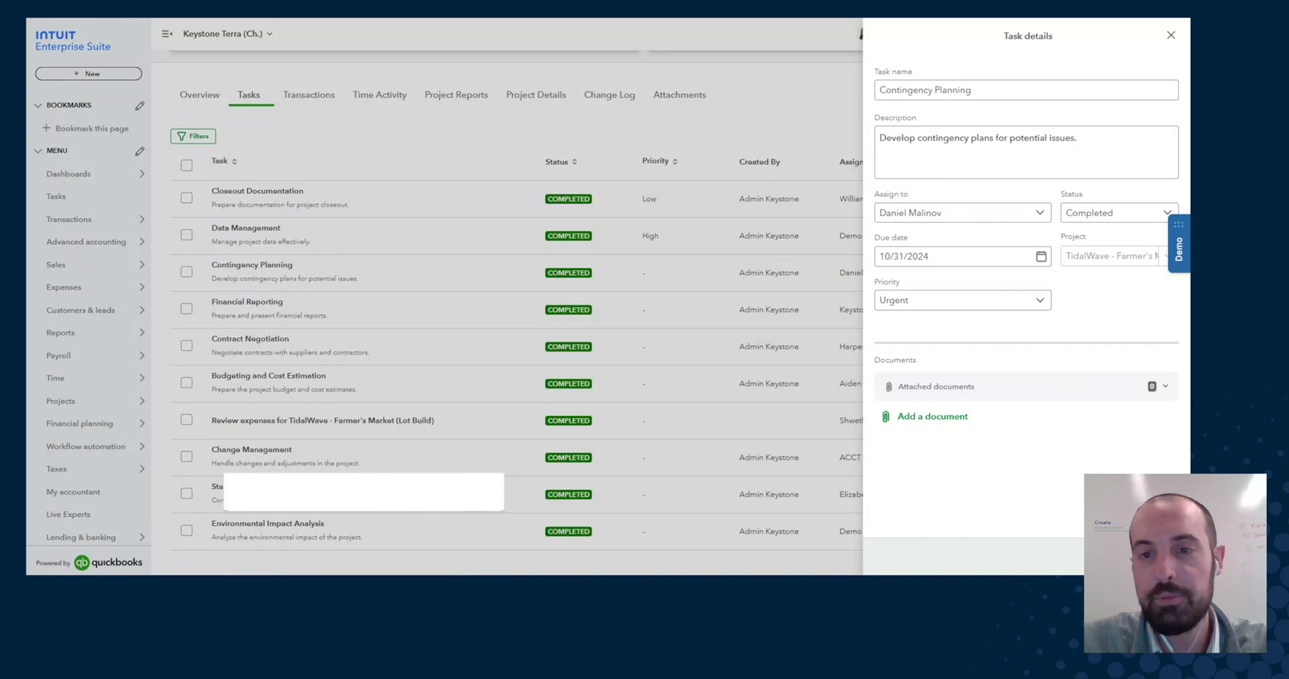
left_click(736, 415)
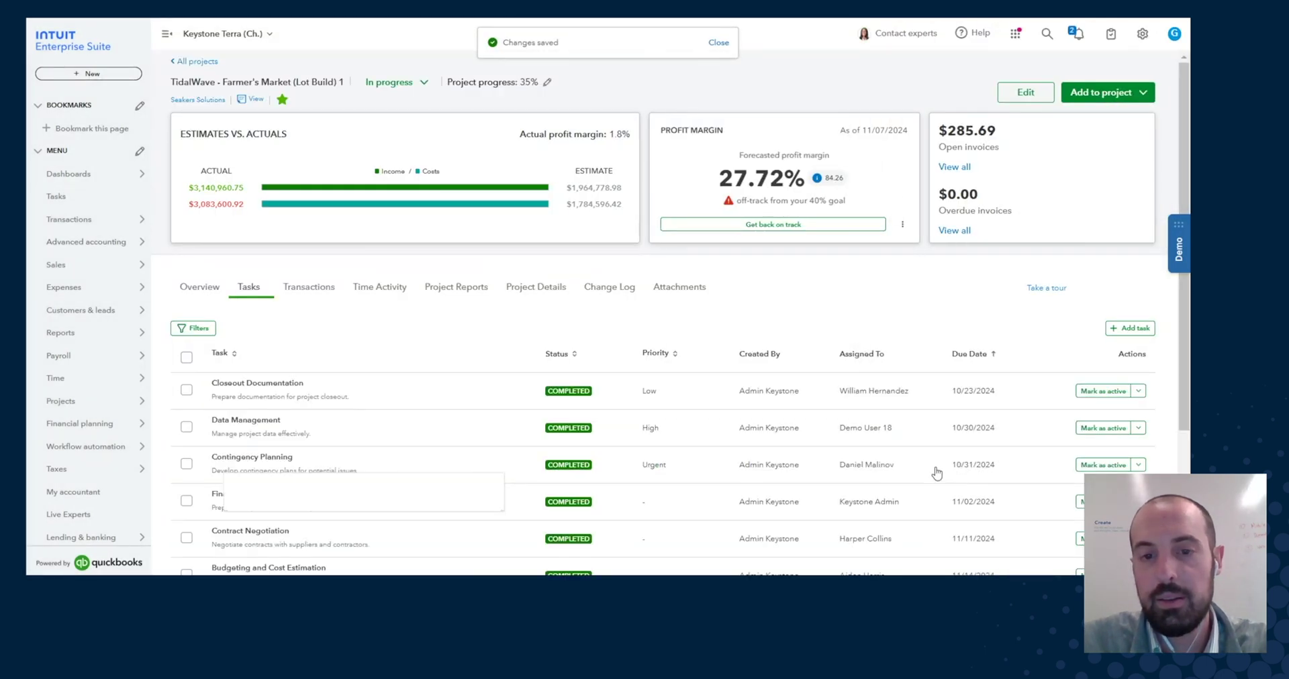
left_click(674, 355)
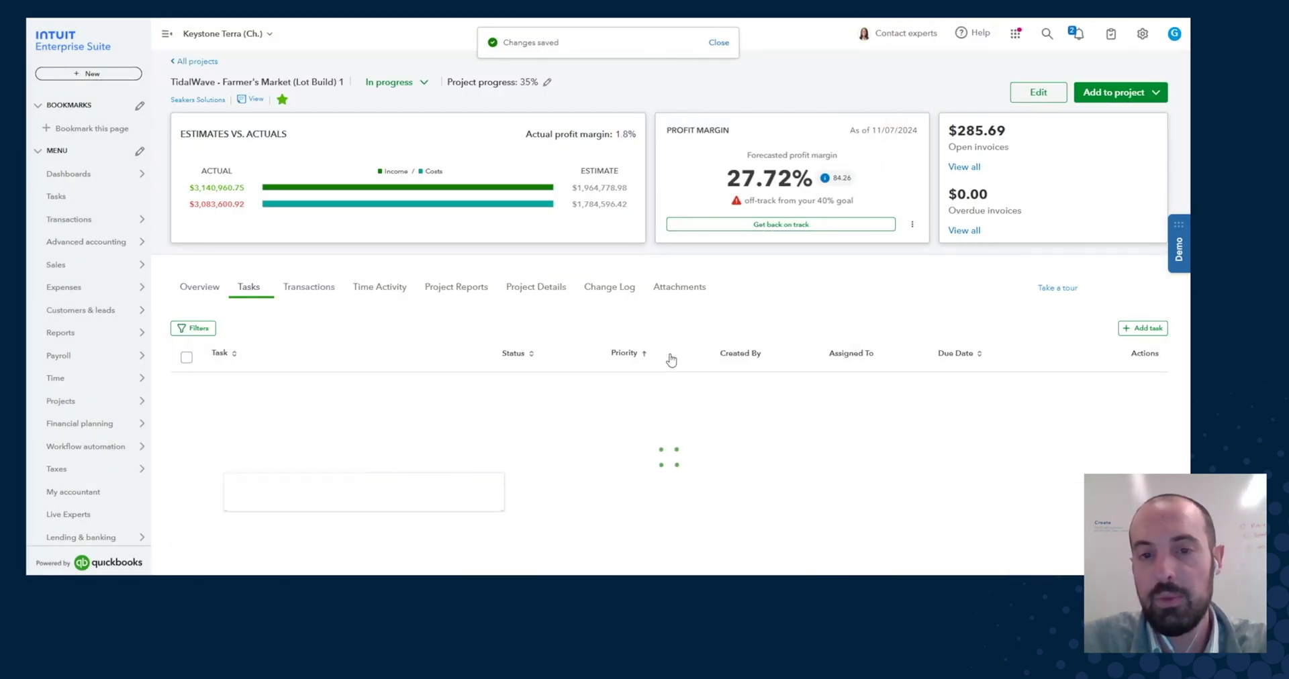
left_click(629, 355)
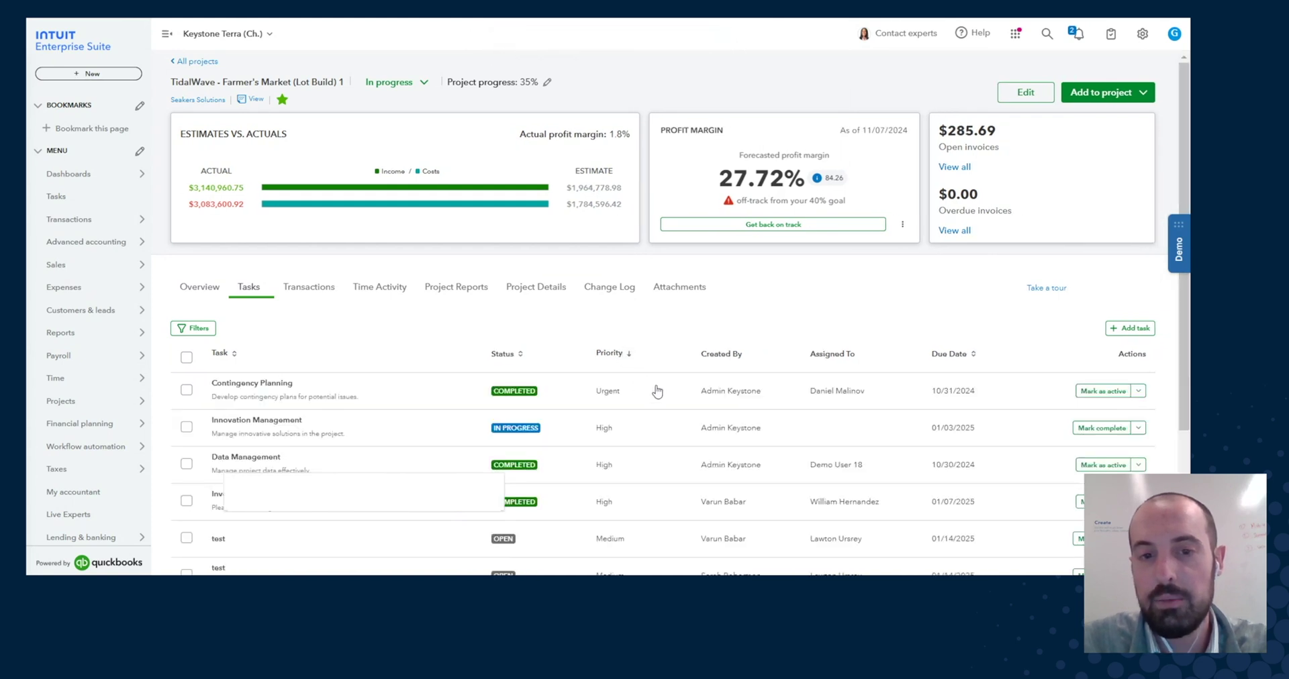
scroll(656, 392, "down", 3)
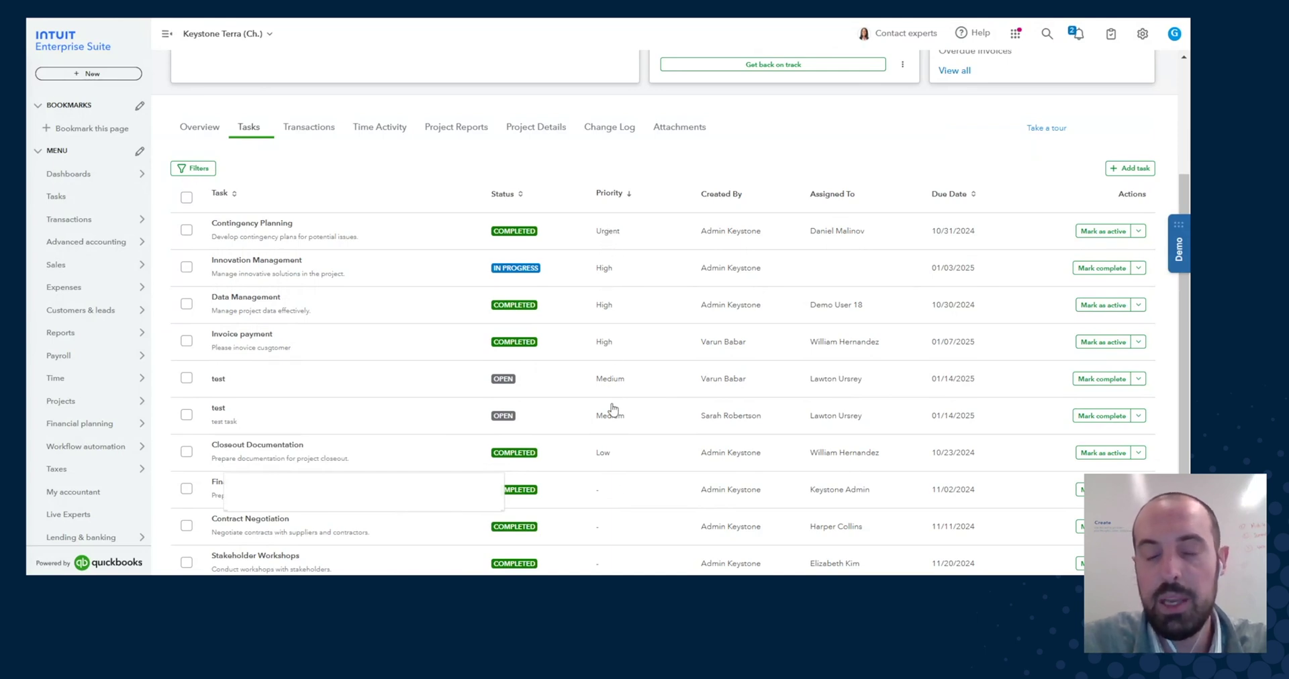
scroll(600, 456, "down", 1)
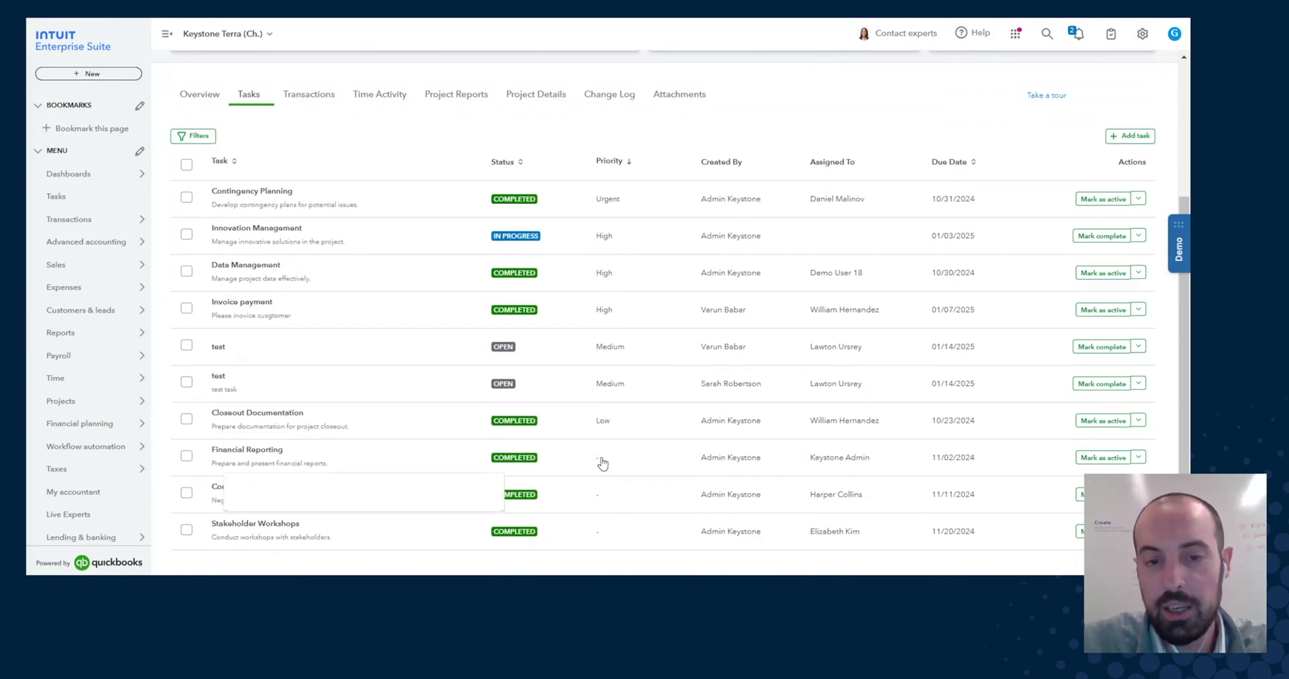
scroll(586, 536, "up", 1)
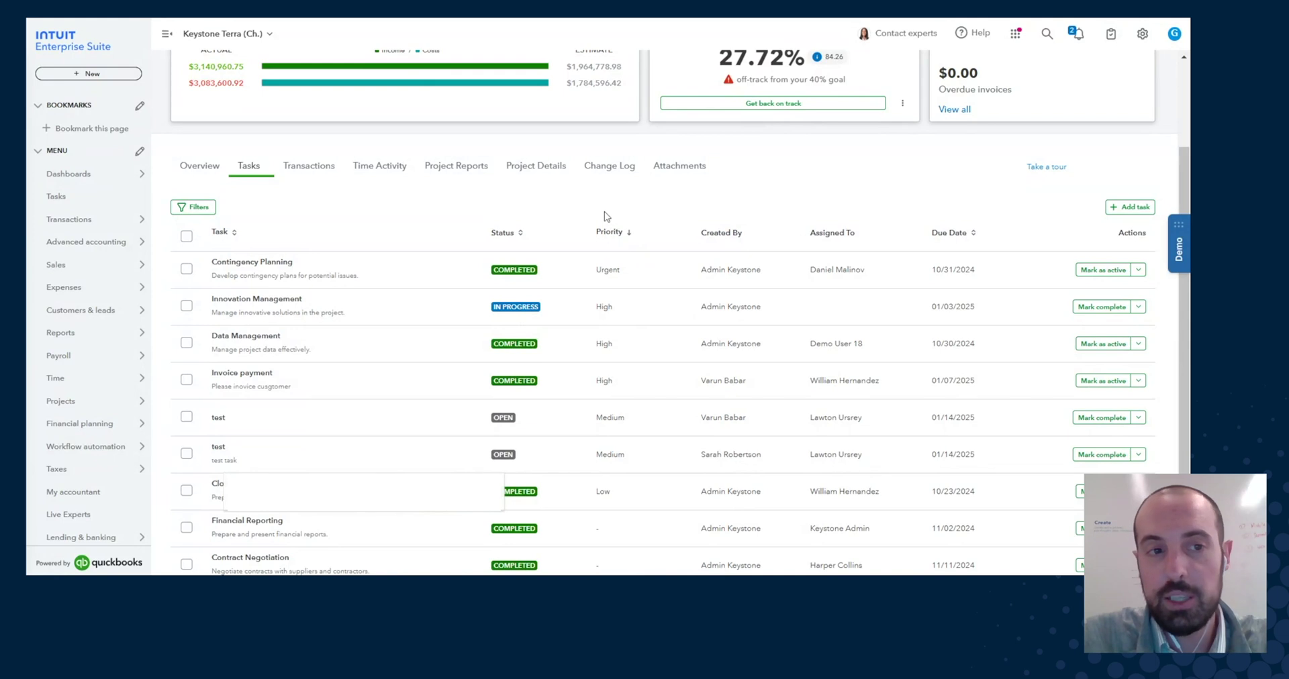
Open the full Tasks list and view the bill payment linked to the Tool Supply Outlet task
left_click(75, 198)
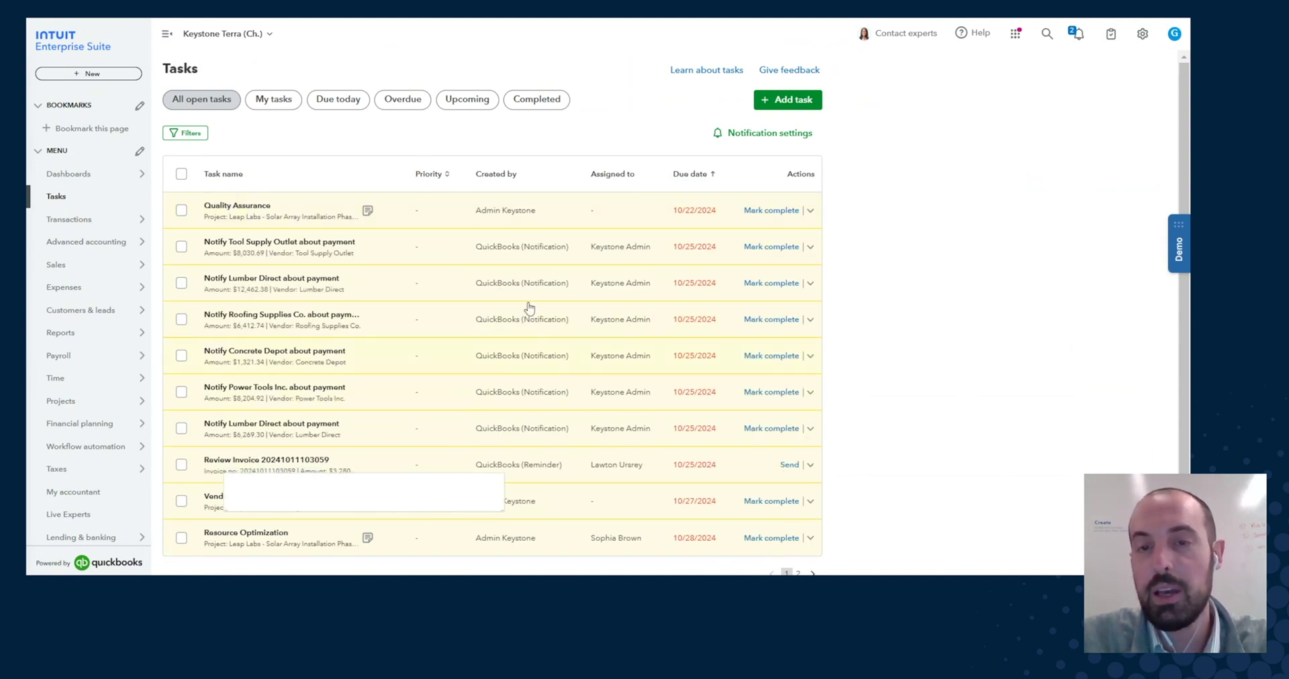
left_click(434, 254)
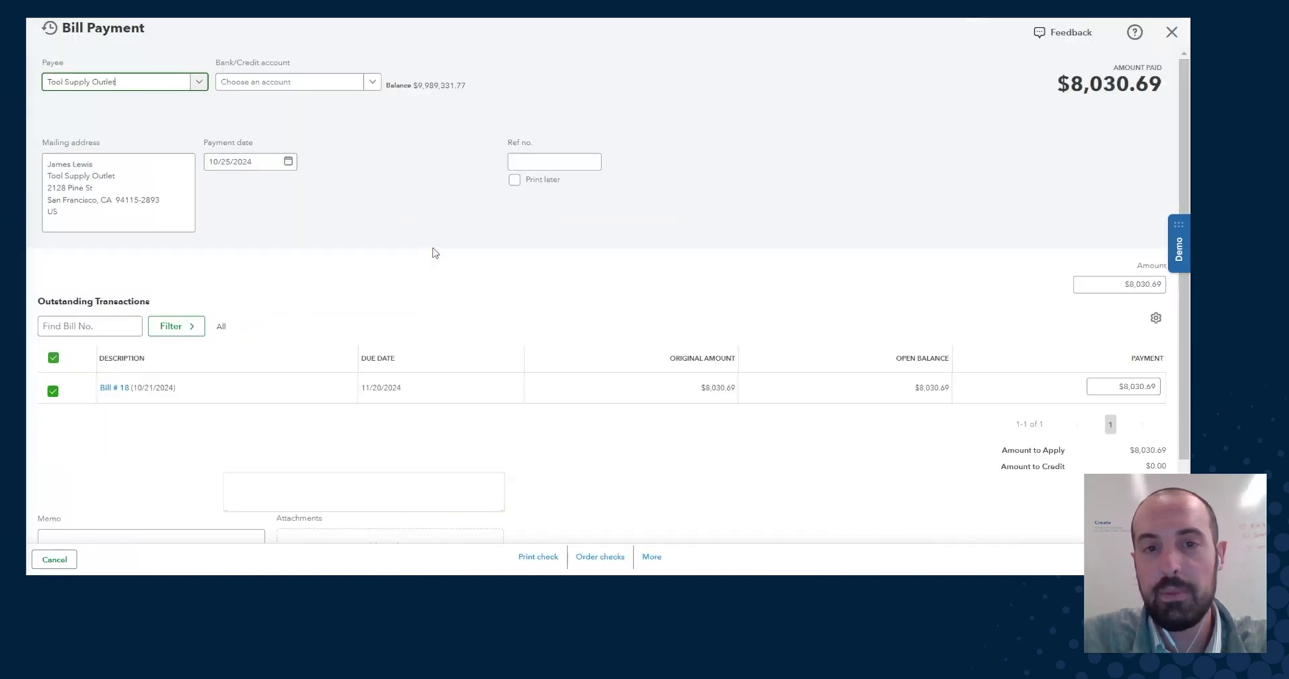
left_click(1171, 32)
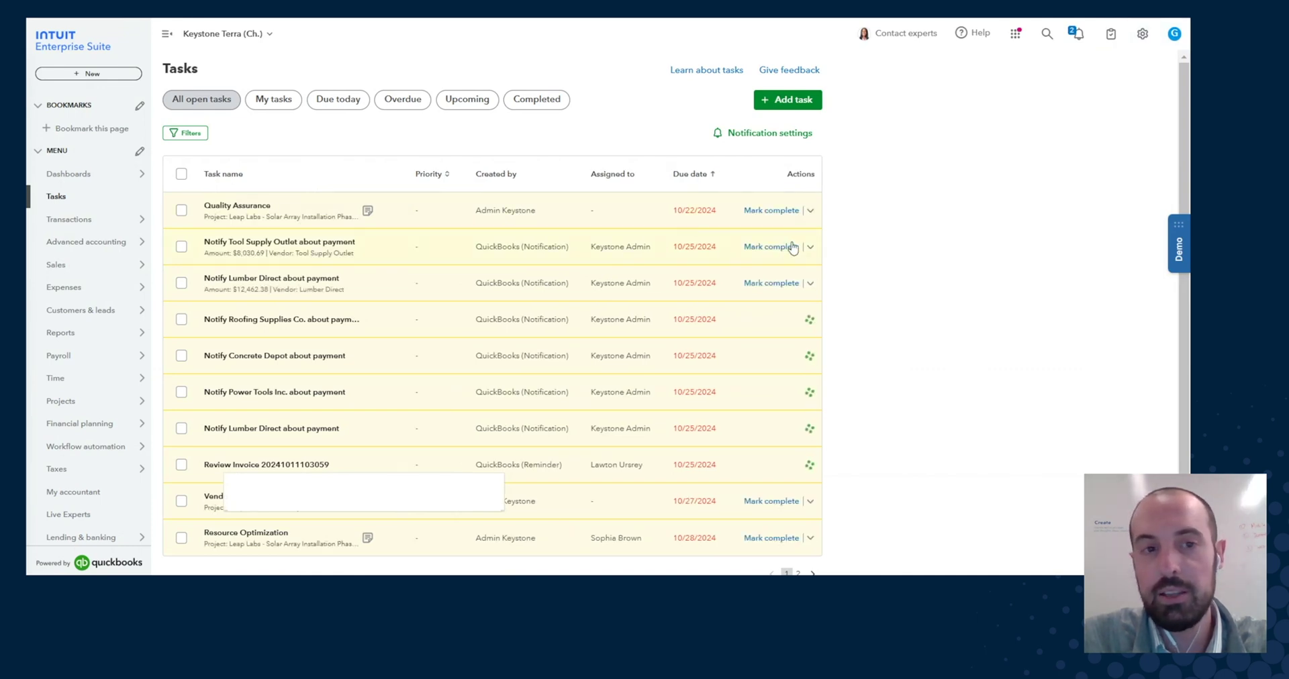
Set the Notify Tool Supply Outlet about payment task's priority to Medium
left_click(810, 247)
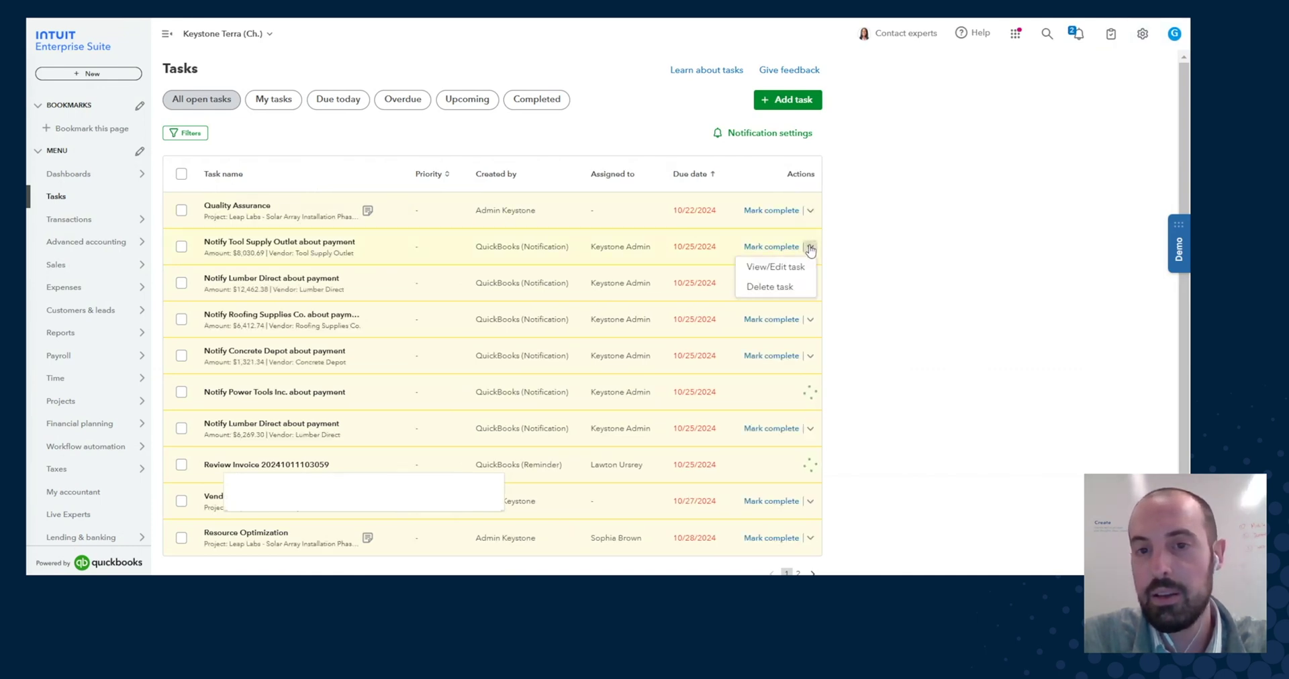
left_click(774, 272)
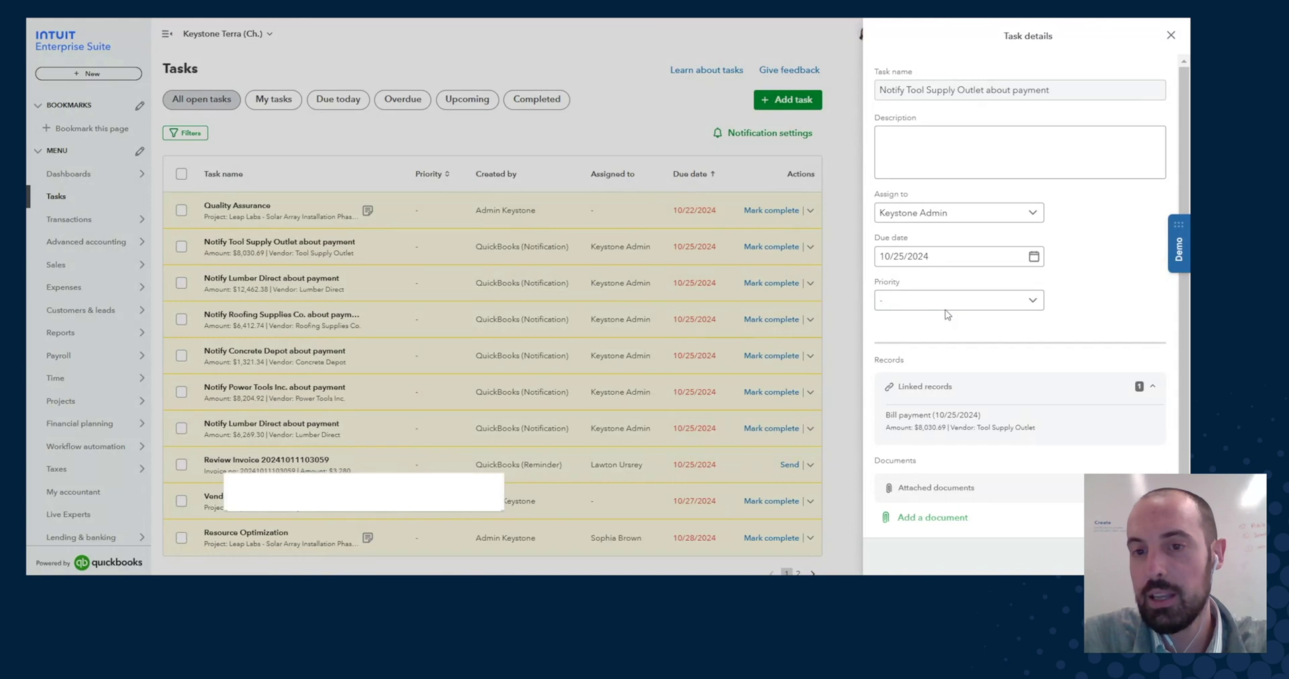
left_click(947, 304)
left_click(925, 369)
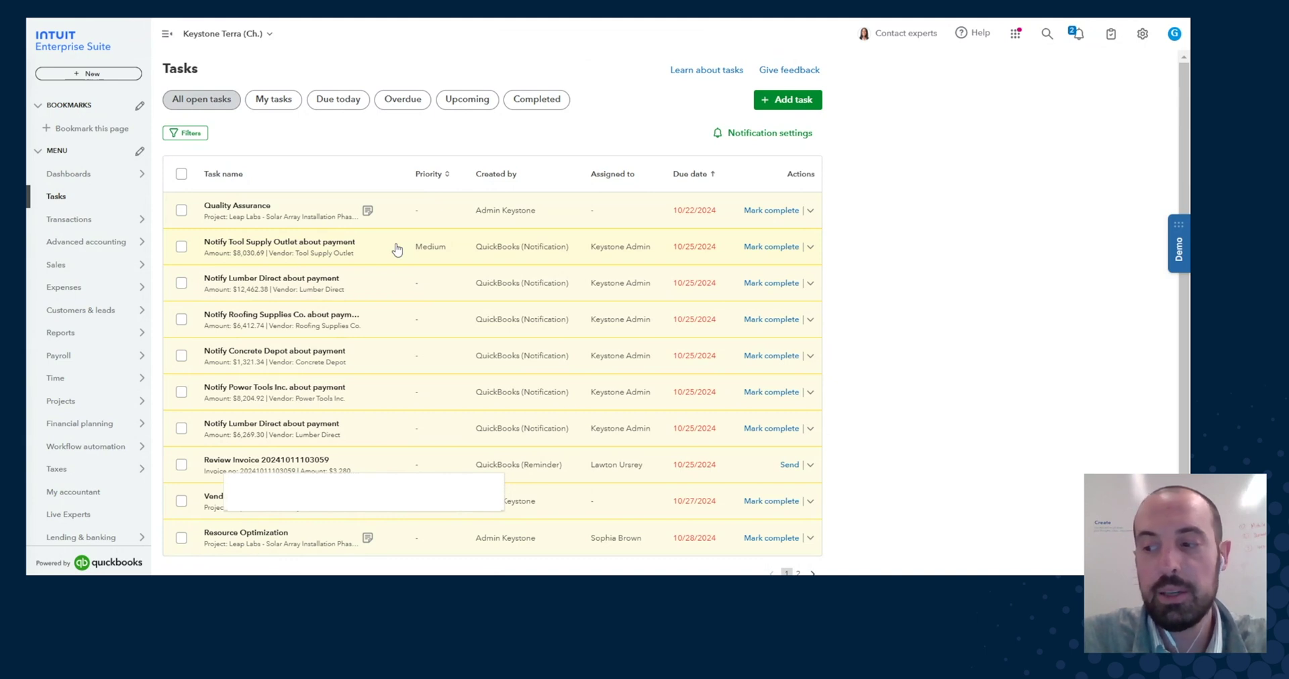
Open the January 2025 Unpaid Bills By Vendor & Project report from Recommended for your industry
mouse_move(99, 333)
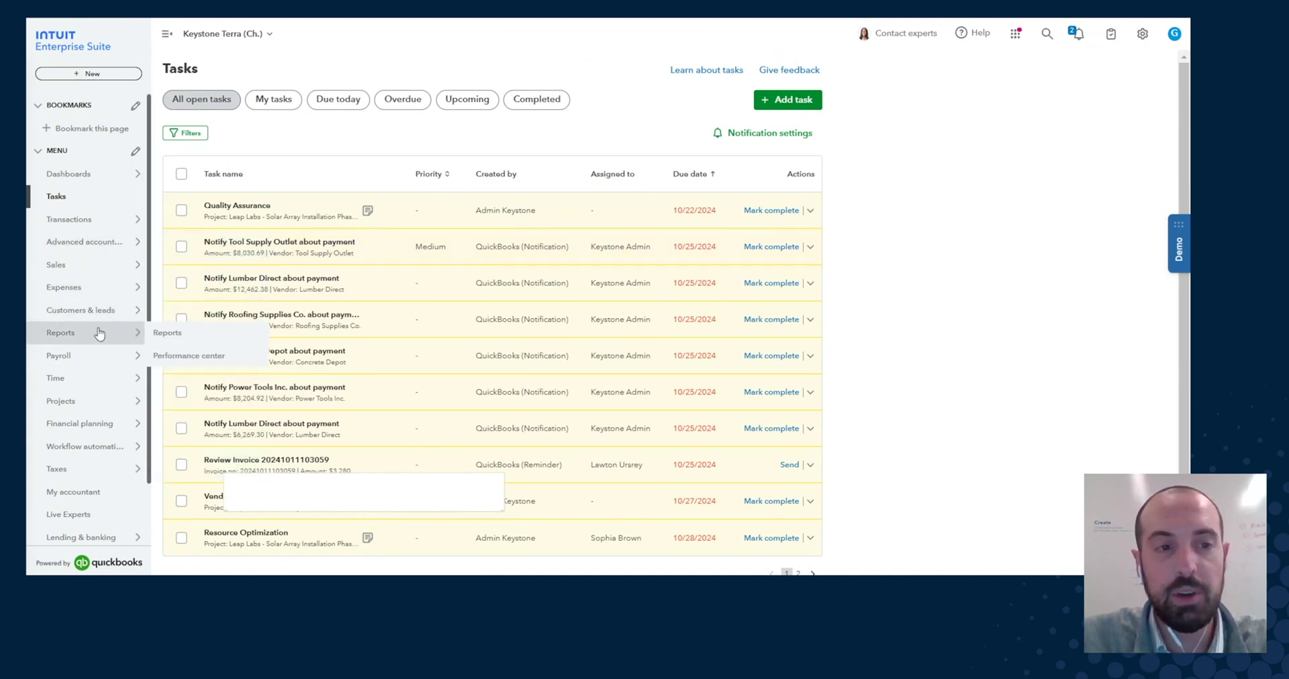
left_click(99, 334)
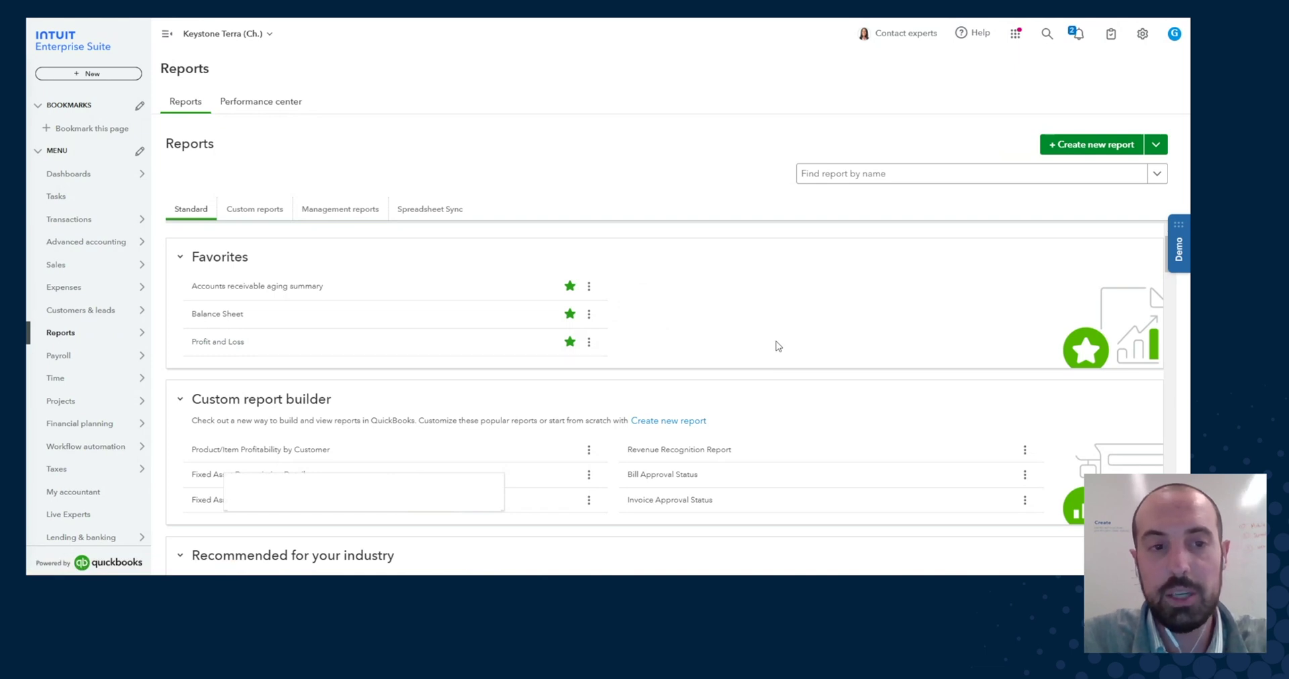
scroll(777, 345, "down", 5)
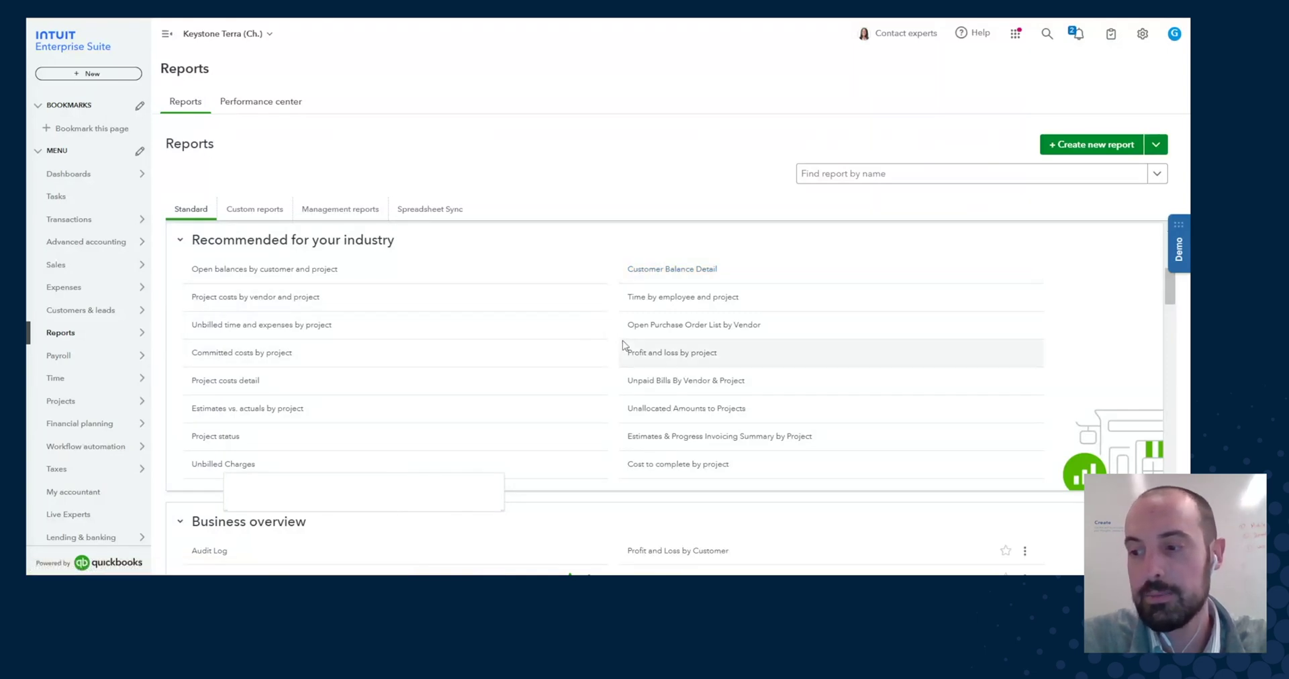
left_click(668, 382)
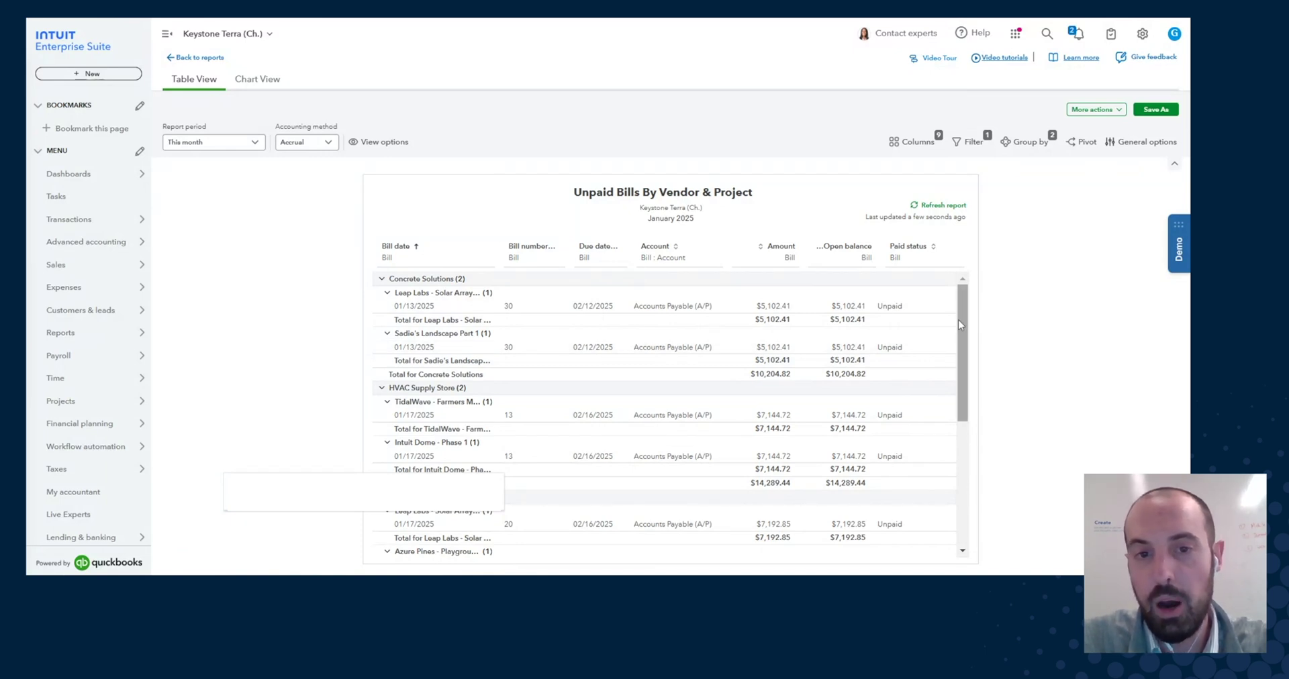
scroll(957, 319, "down", 4)
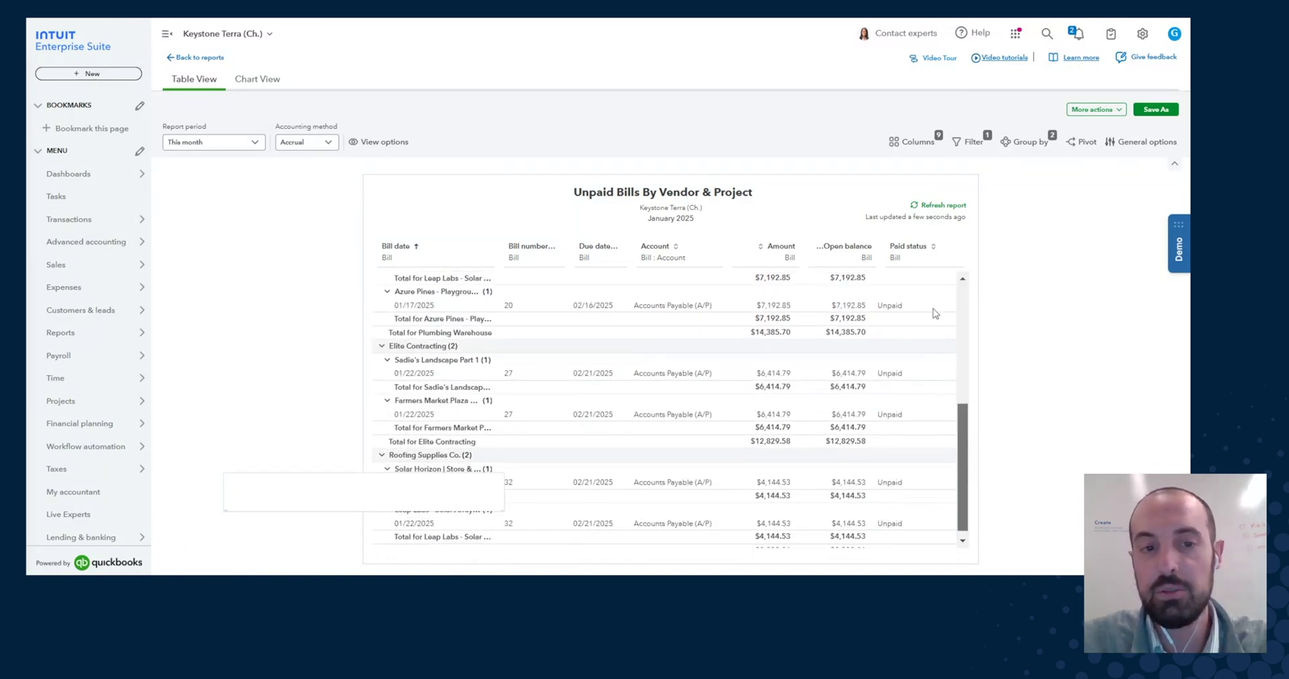
Move the Due date column after Account and add a Memo column, giving 10 columns
scroll(958, 295, "up", 4)
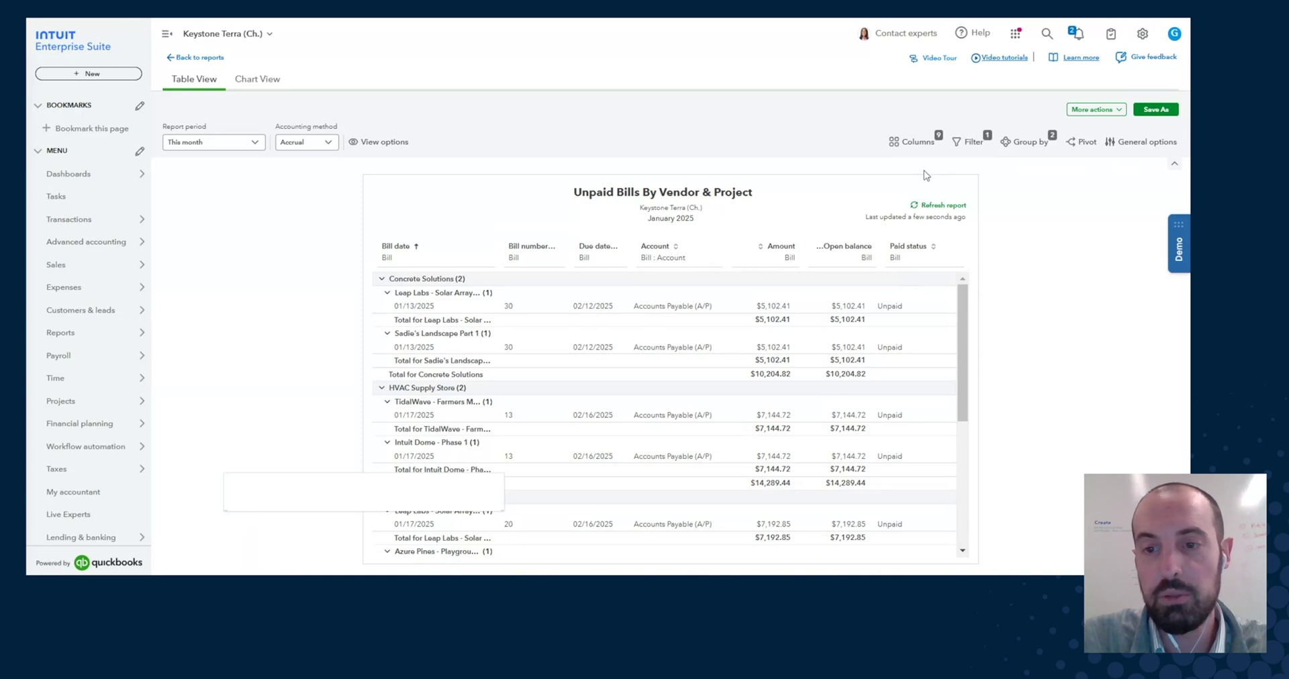
left_click(919, 142)
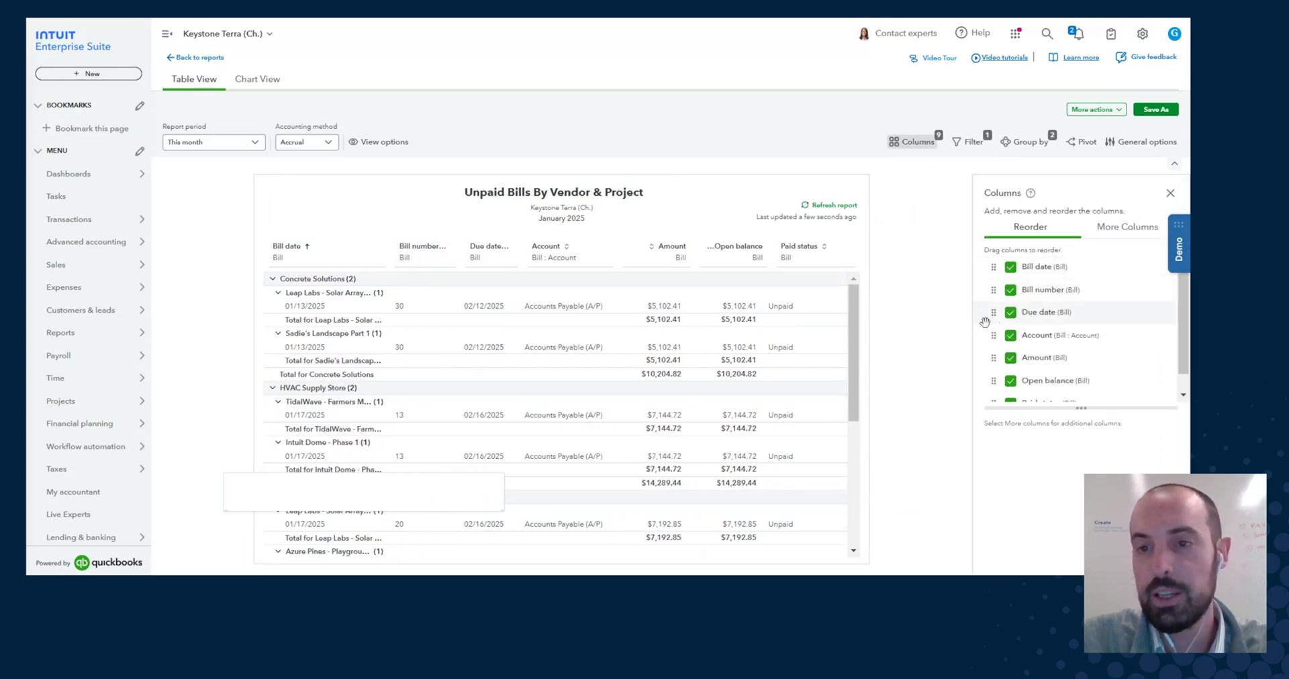
left_click_drag(990, 315, 992, 336)
left_click(1132, 231)
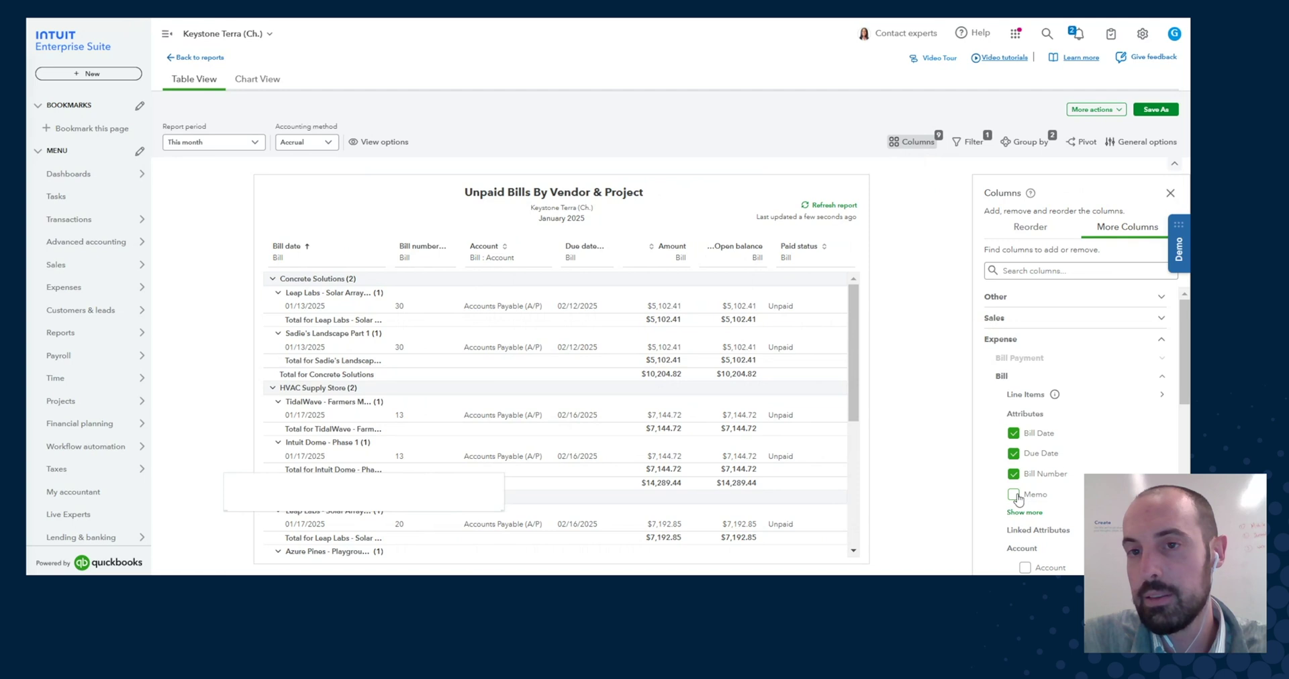
left_click(1014, 496)
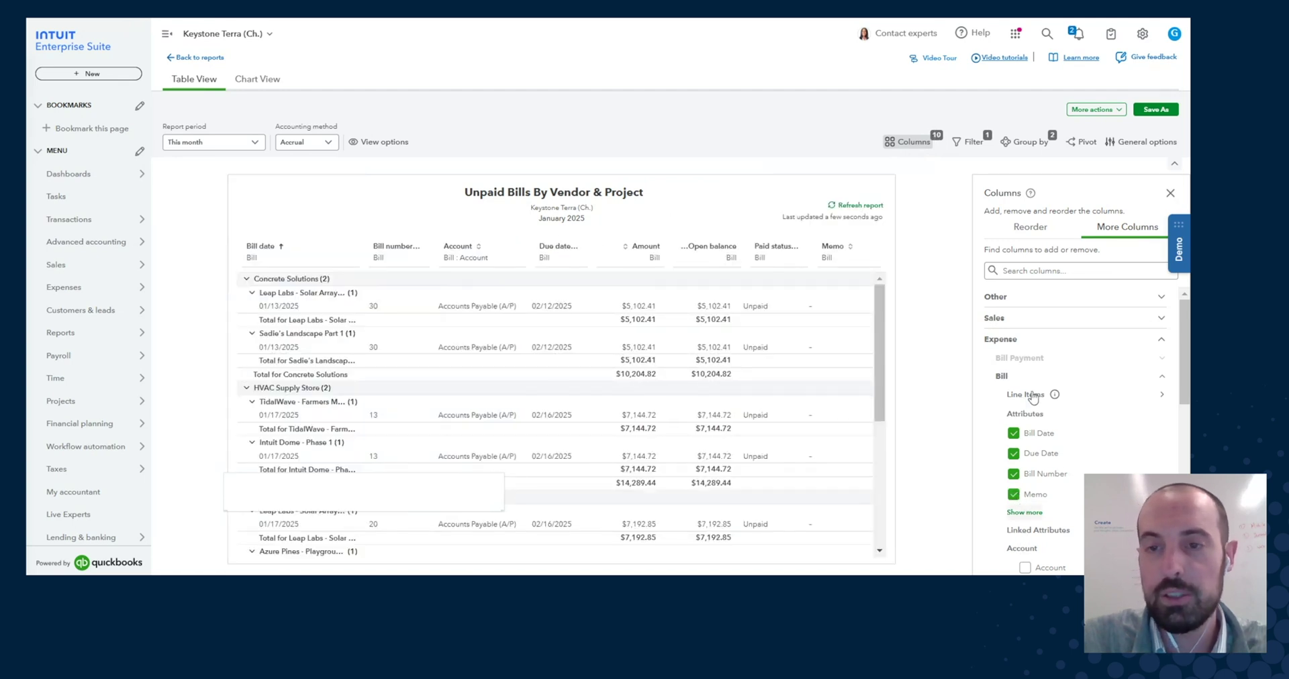
left_click(970, 141)
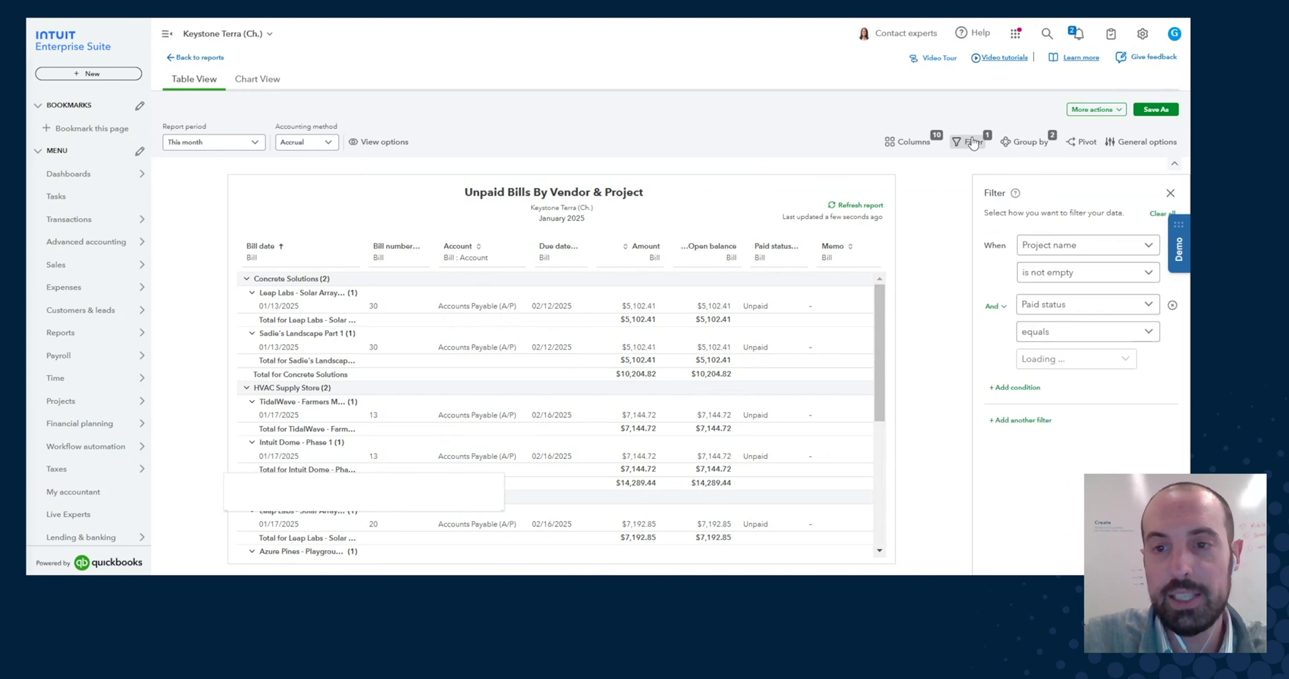
Drop the Project name subgroup and group the report by Project name, showing per-project totals
left_click(1015, 143)
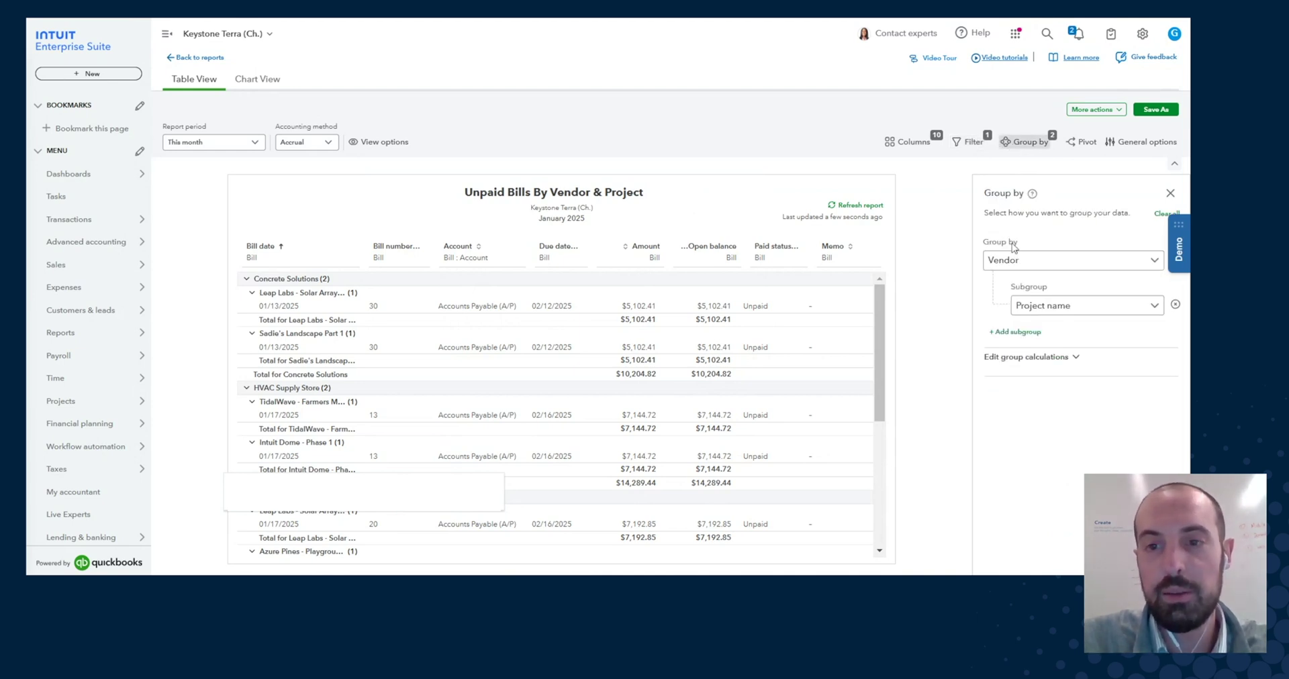
left_click(1176, 307)
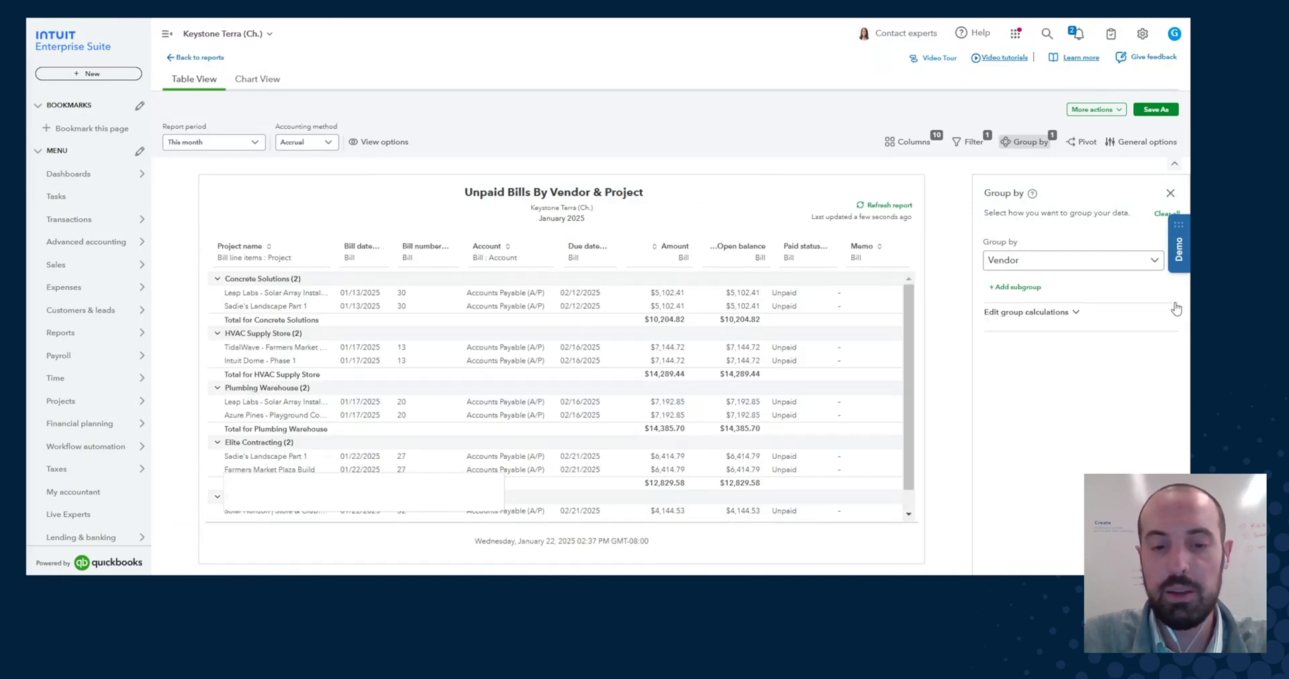
left_click(1049, 260)
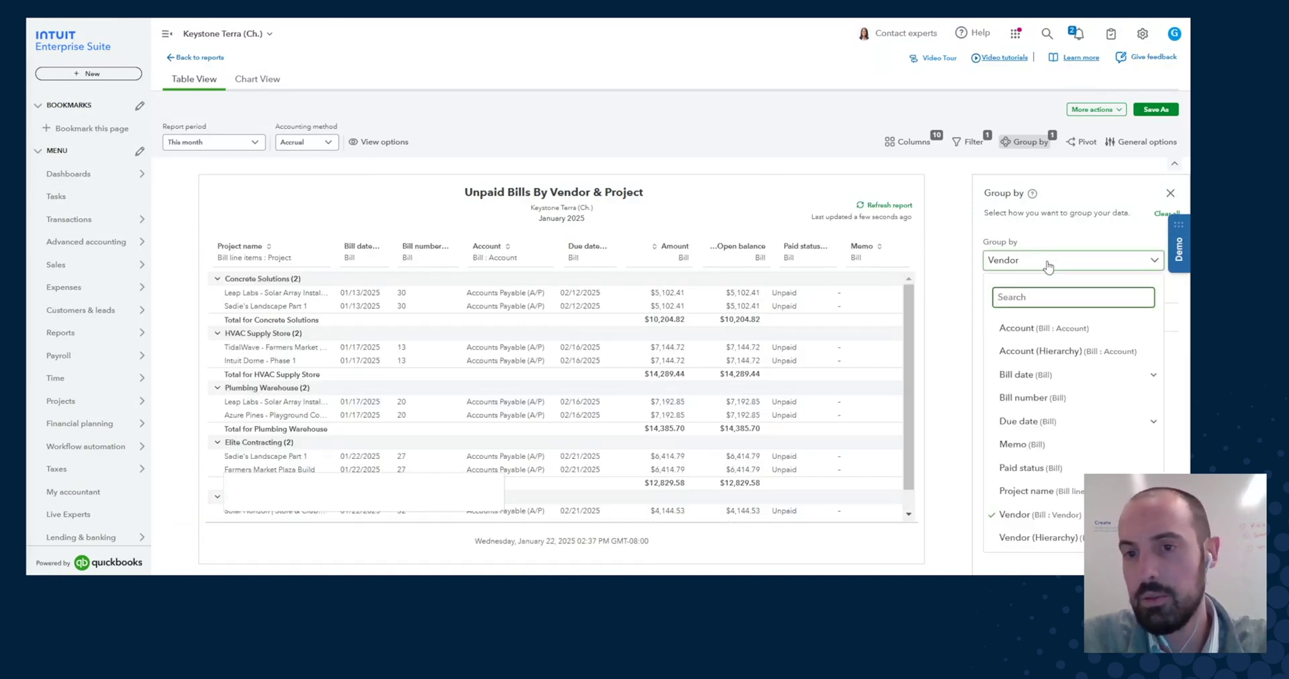
type("proj")
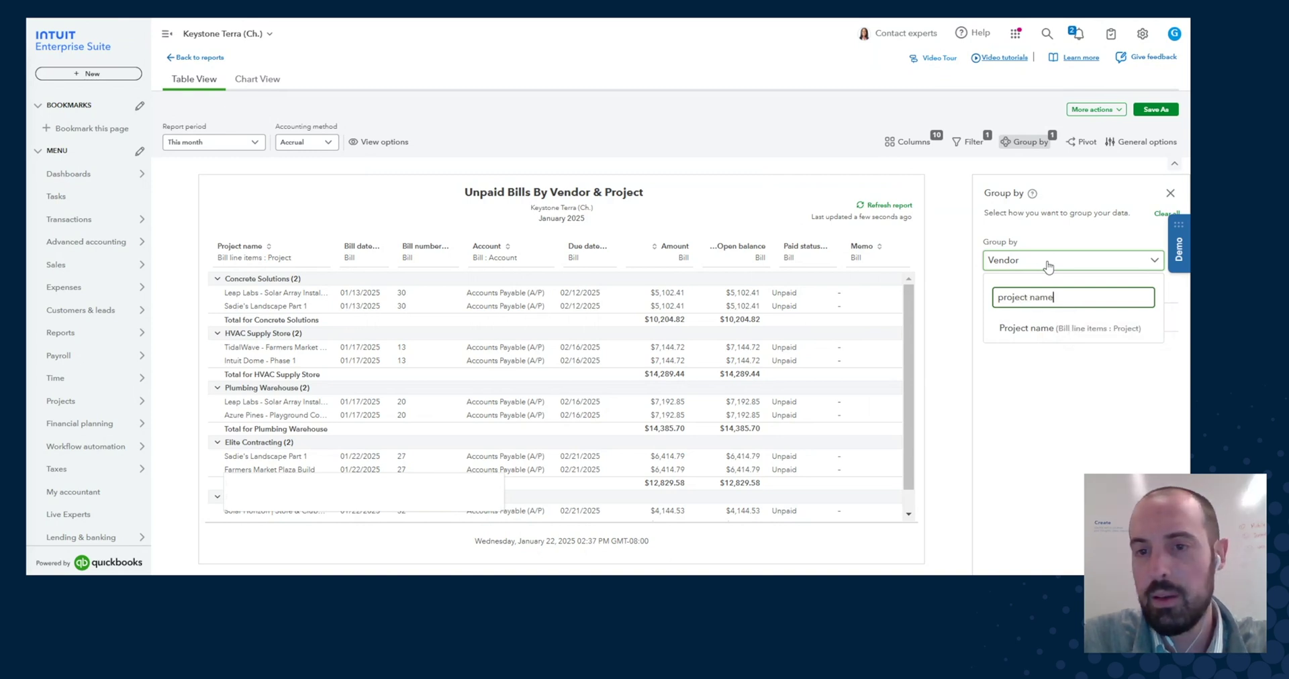
type("ect name")
left_click(1052, 327)
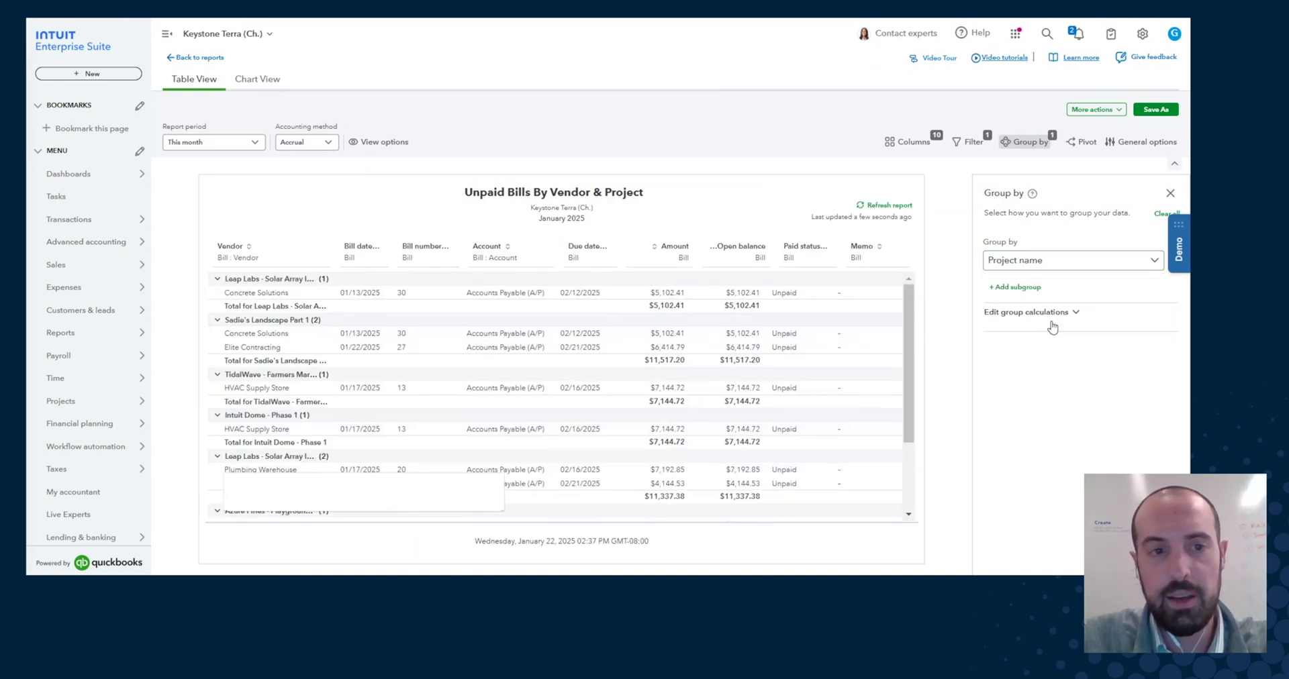
scroll(890, 411, "down", 3)
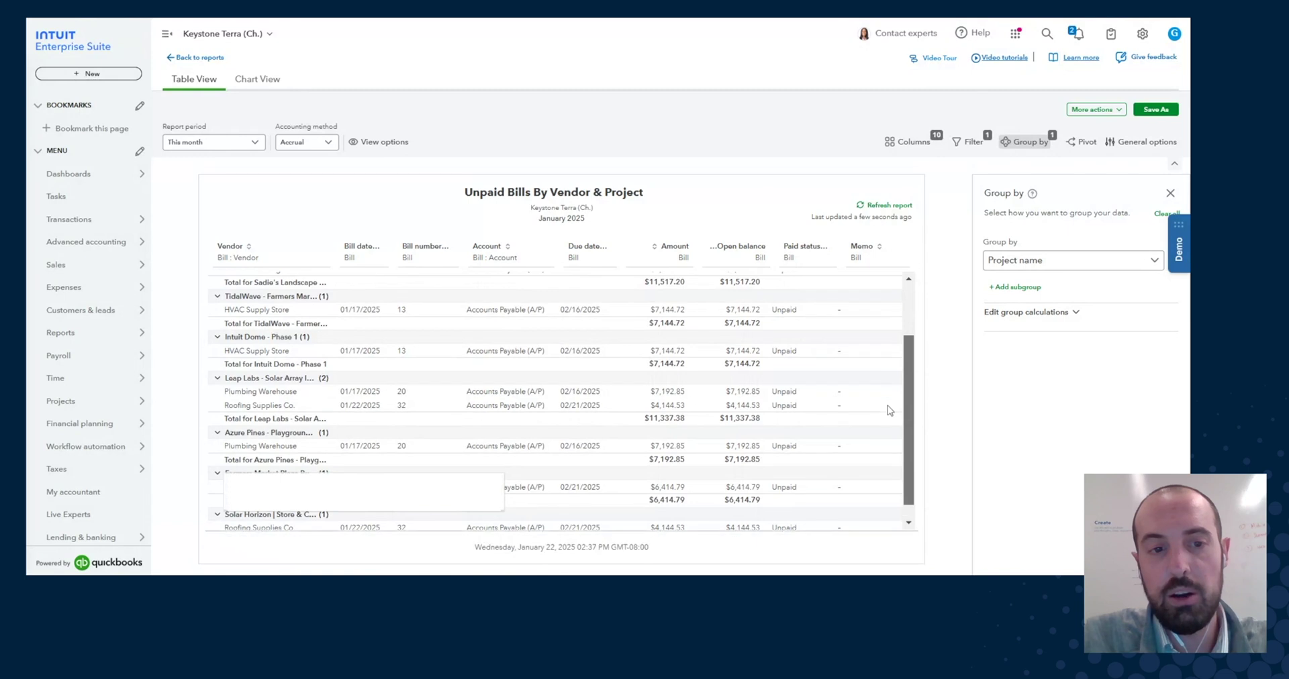
scroll(890, 416, "down", 1)
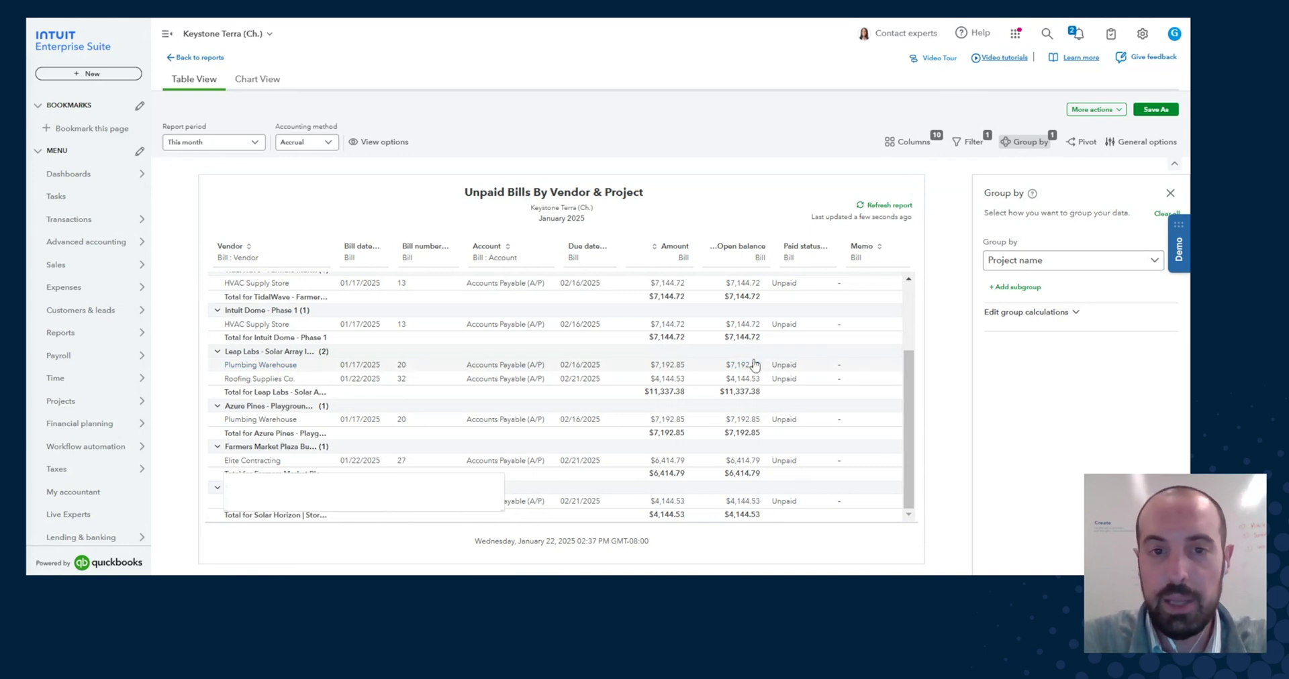
left_click_drag(907, 376, 1004, 290)
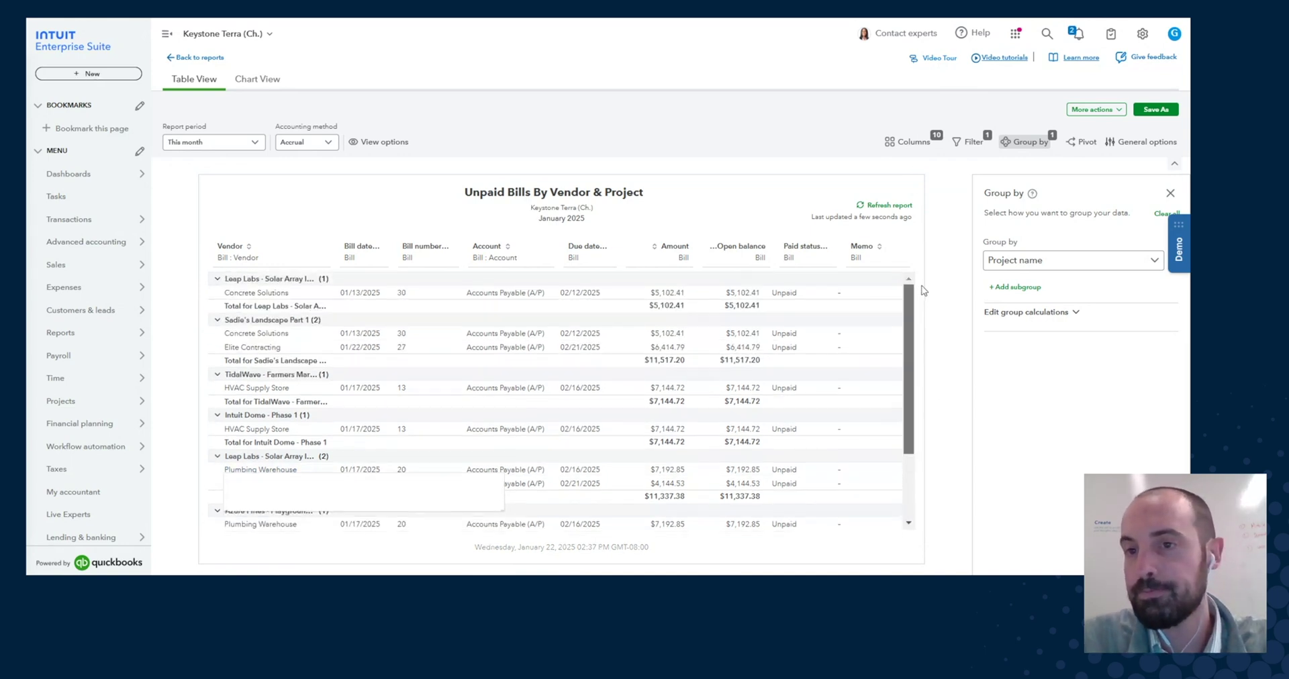